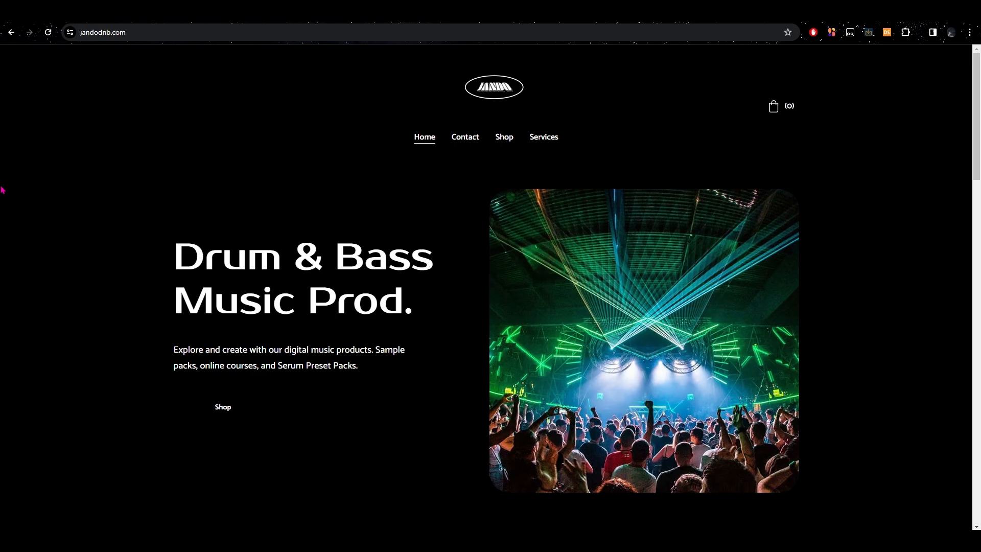
Look over the JANDO homepage and browse the shop's products through to the third page.
scroll(255, 225, down, 9)
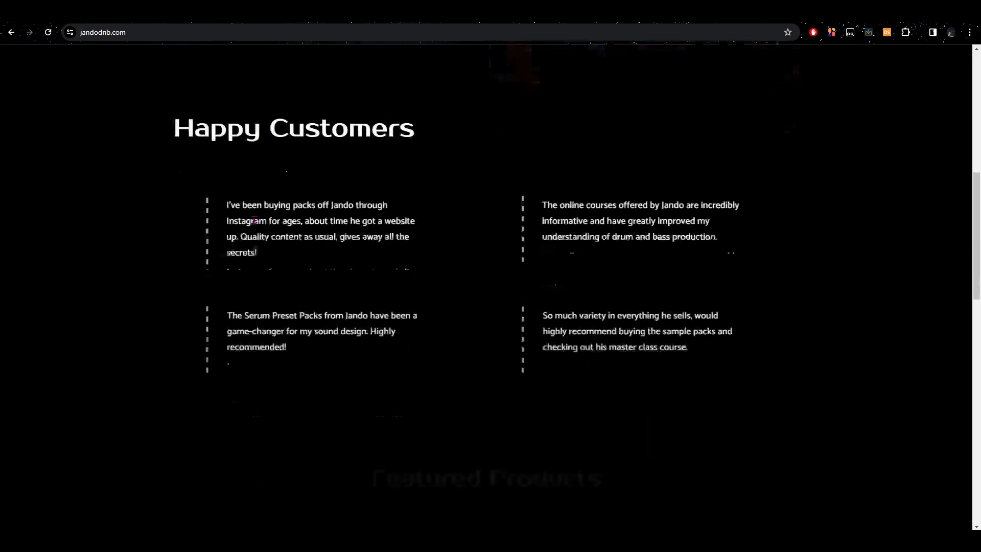
scroll(254, 220, up, 9)
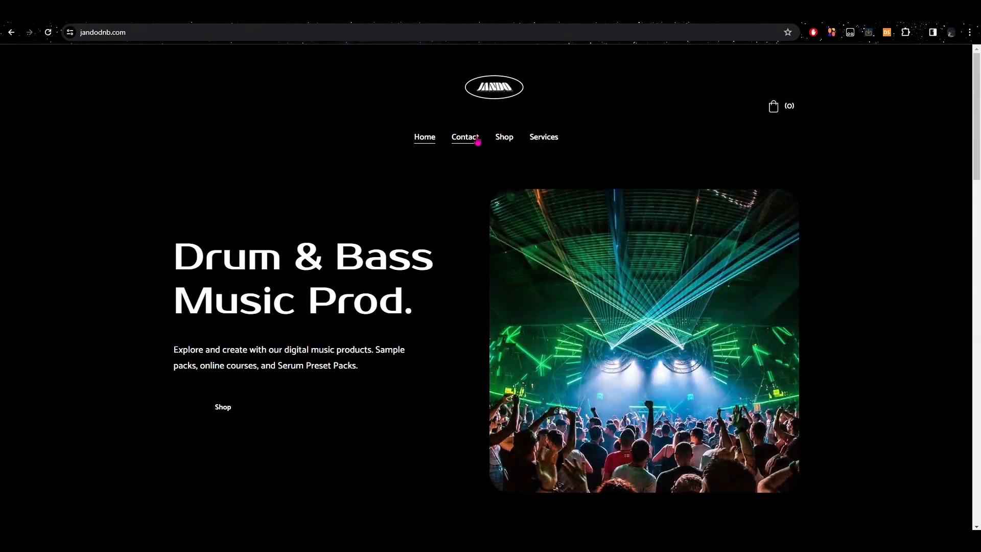
click(508, 143)
scroll(452, 284, down, 3)
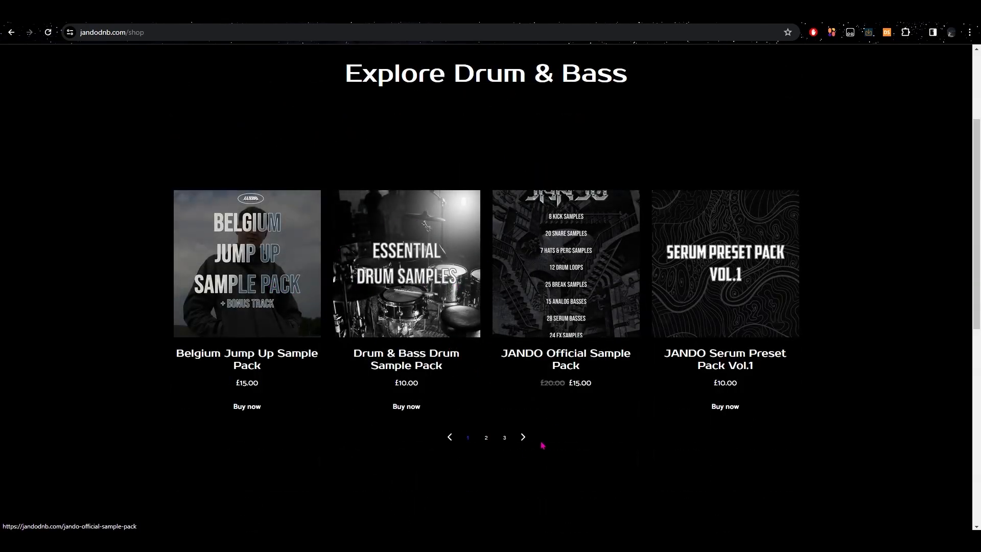
click(523, 437)
click(524, 437)
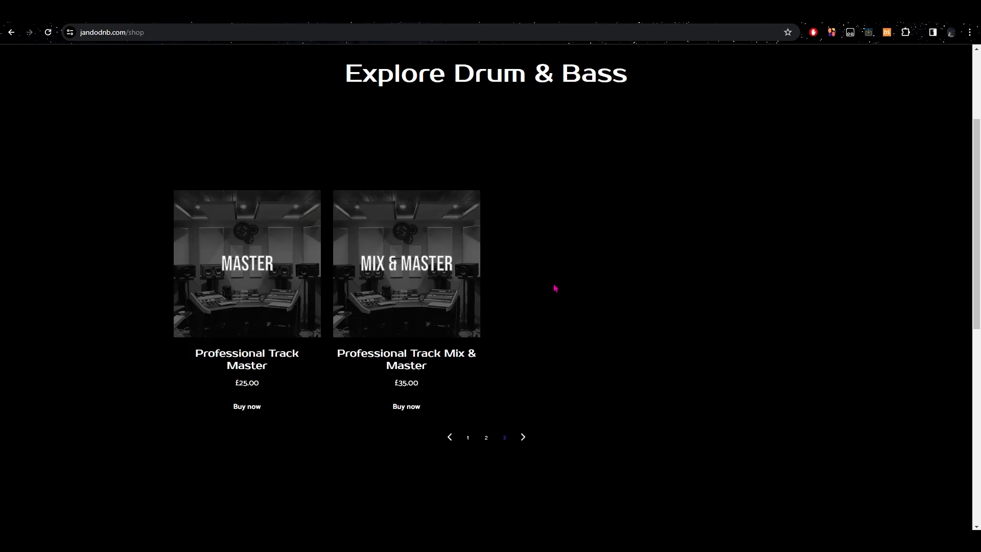
scroll(414, 306, up, 3)
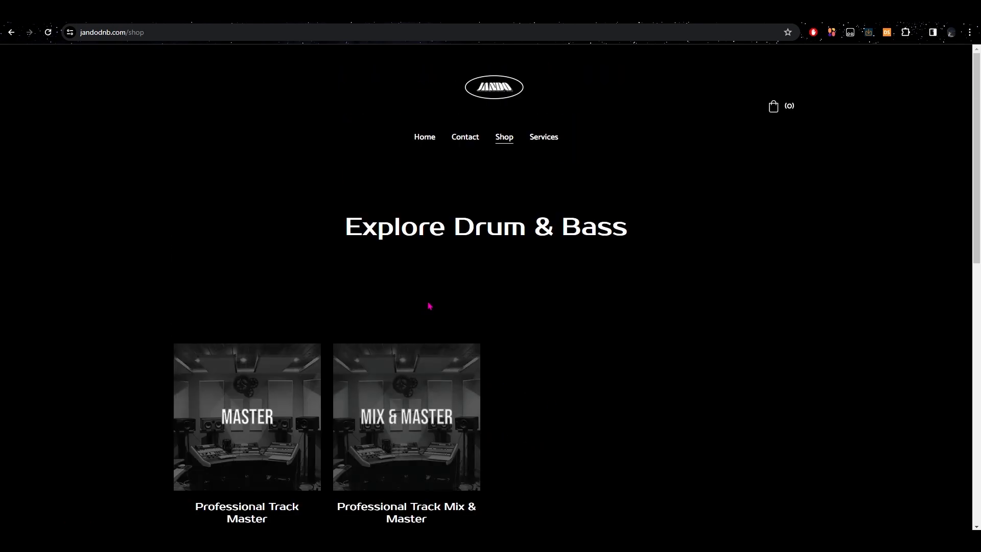
Look through the professional mix and mastering offers on the site's Services page.
click(542, 137)
scroll(520, 178, down, 3)
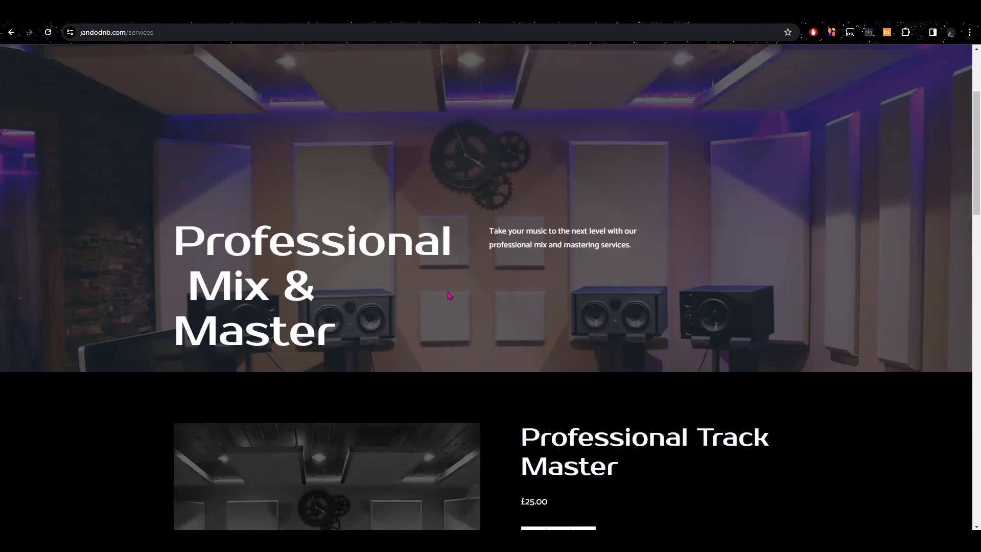
scroll(427, 255, down, 20)
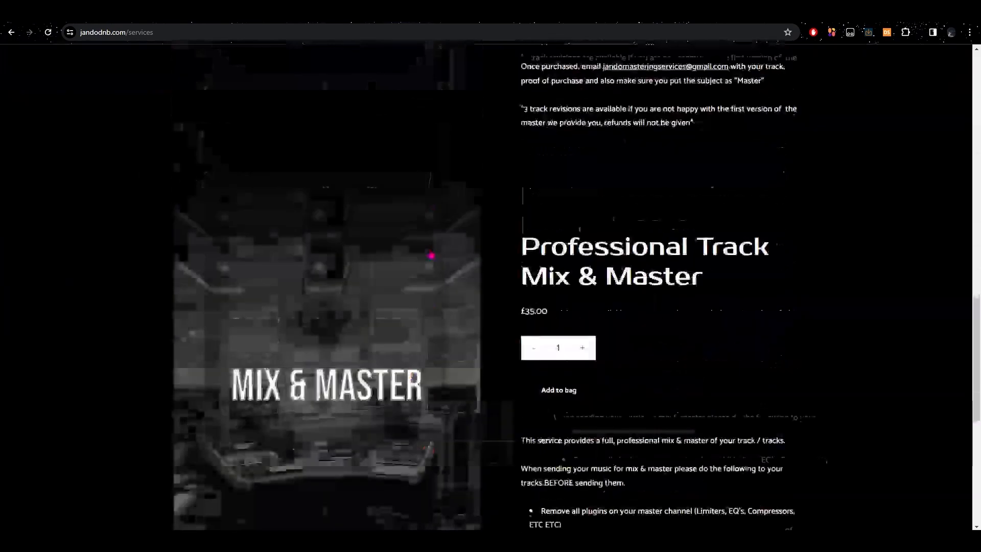
scroll(430, 253, up, 20)
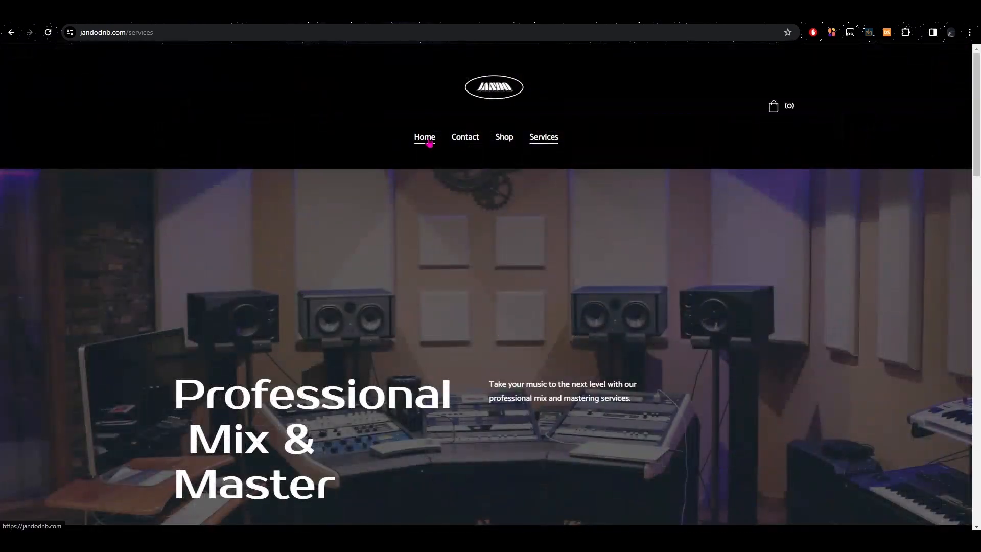
Return to the homepage and review its customer testimonials and featured products.
click(430, 141)
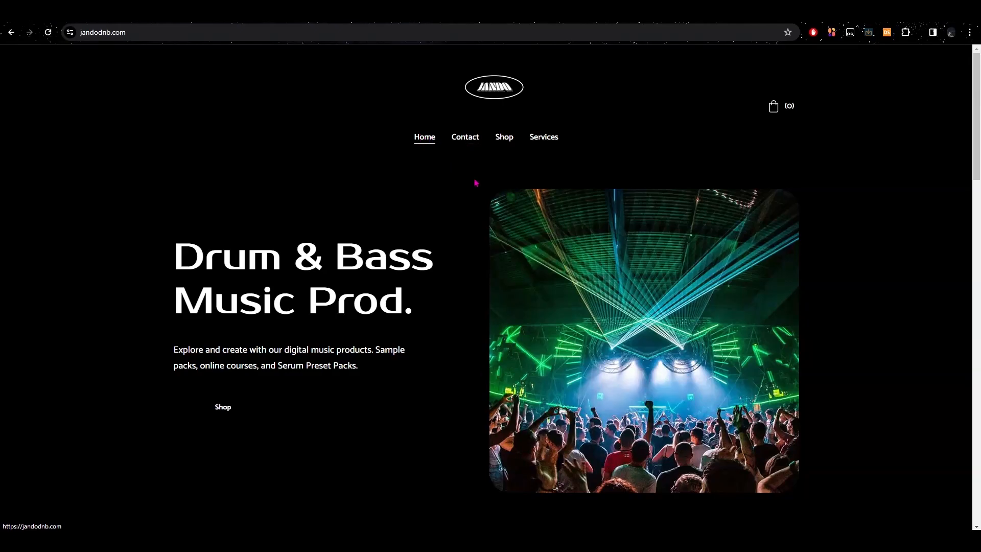
scroll(476, 183, down, 7)
scroll(476, 182, down, 6)
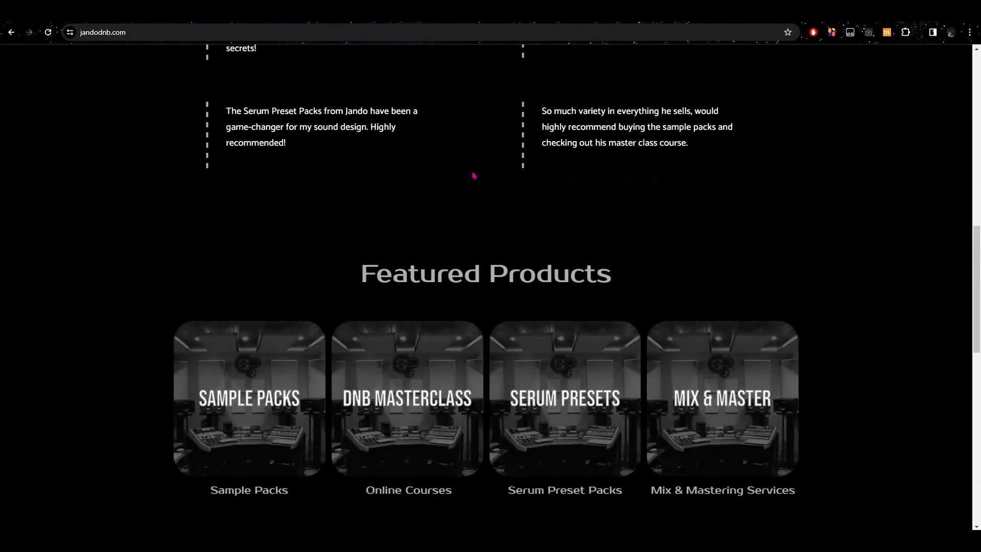
scroll(474, 177, up, 13)
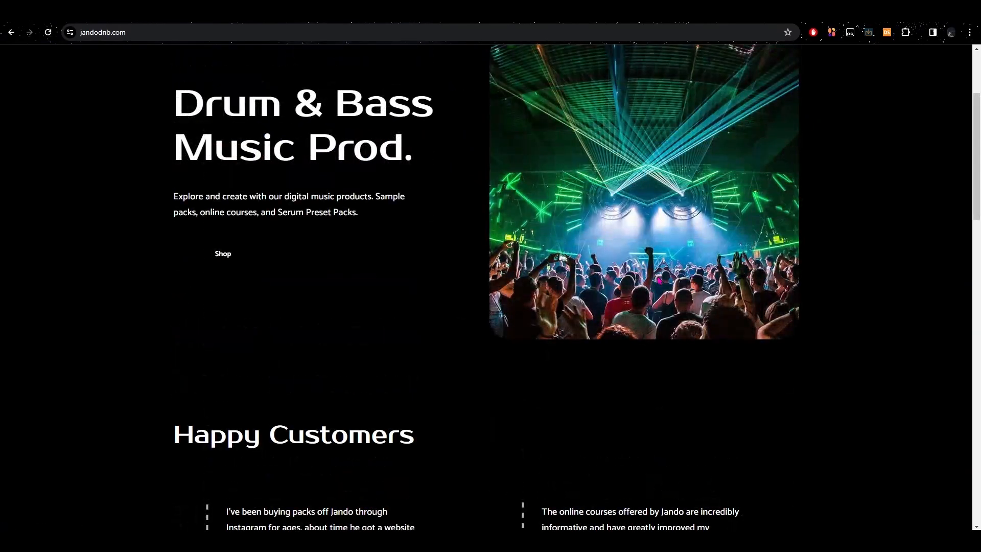
scroll(451, 247, up, 3)
scroll(438, 215, down, 1)
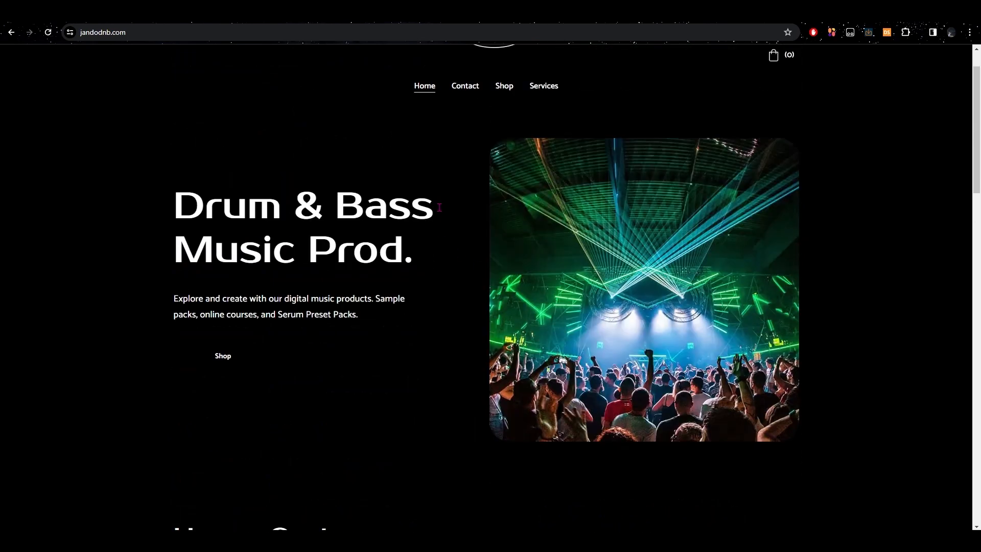
scroll(439, 207, up, 1)
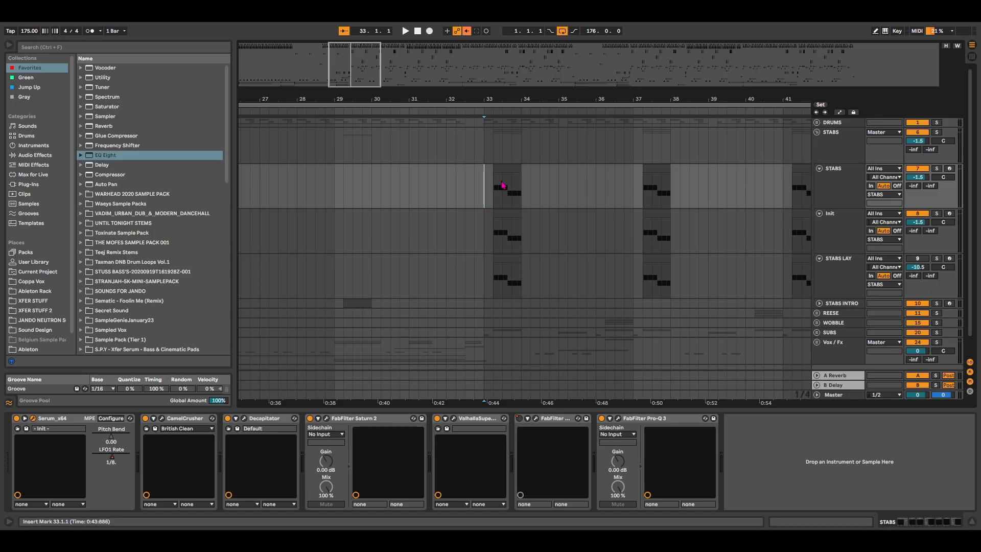
Switch to Ableton Live, solo the first STABS MIDI track and listen to it from bar 33.
key(s)
drag(336, 80, 364, 70)
key(space)
key(space)
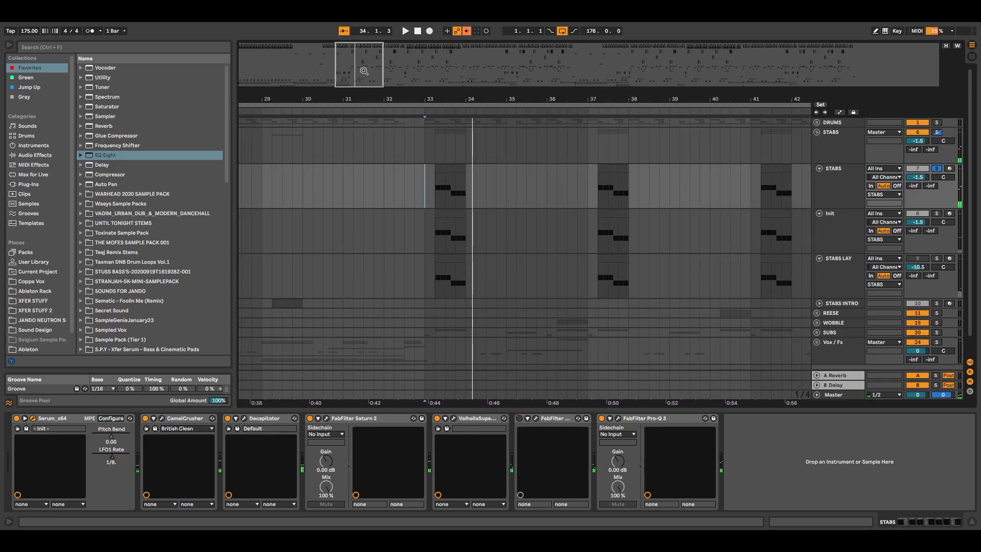
Solo the Init track instead and play back its stab clip just after bar 33.
click(843, 232)
click(449, 227)
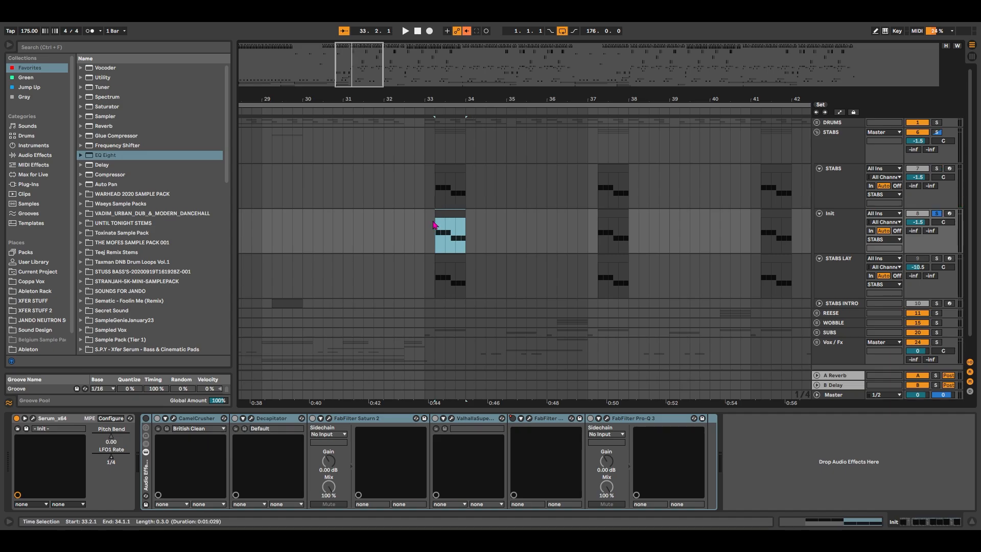
key(space)
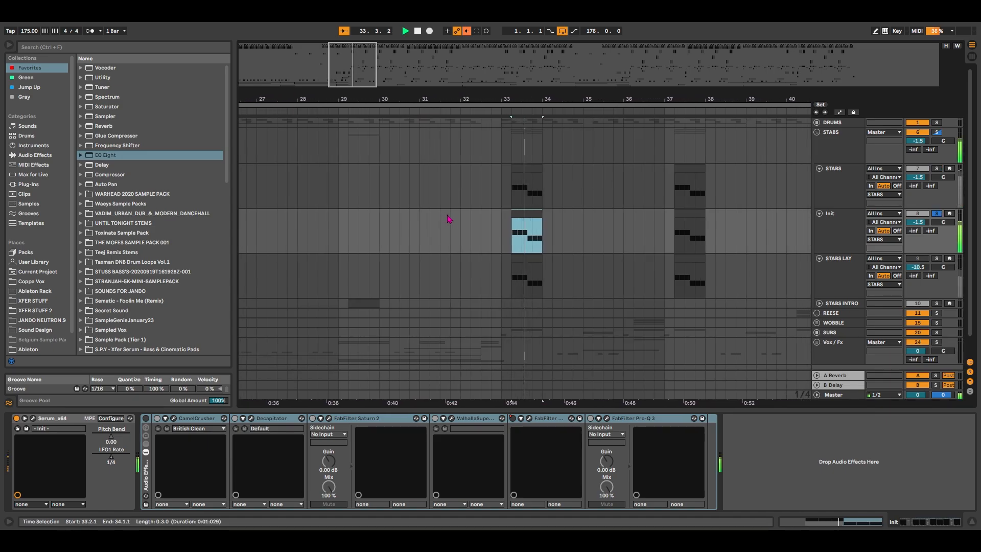
key(space)
Load the analog Basic Shapes wavetable into oscillator A of the Init track's Serum and set its wavetable position to the square wave.
click(33, 418)
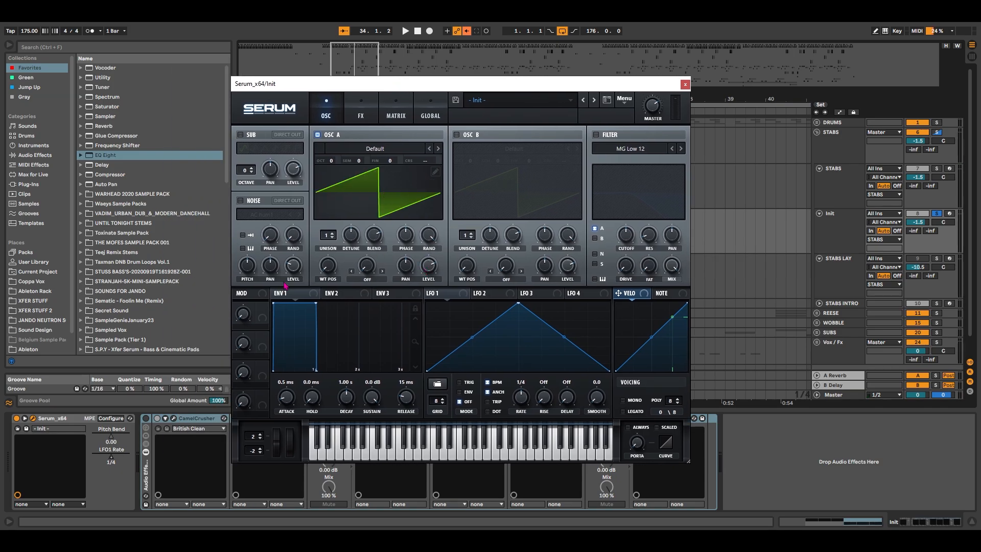
click(368, 149)
mouse_move(369, 161)
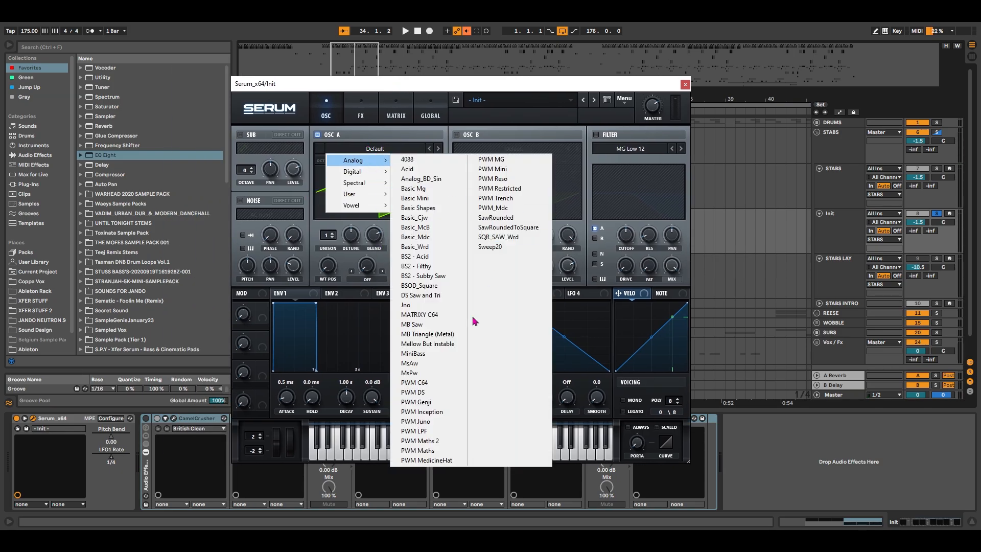
click(434, 208)
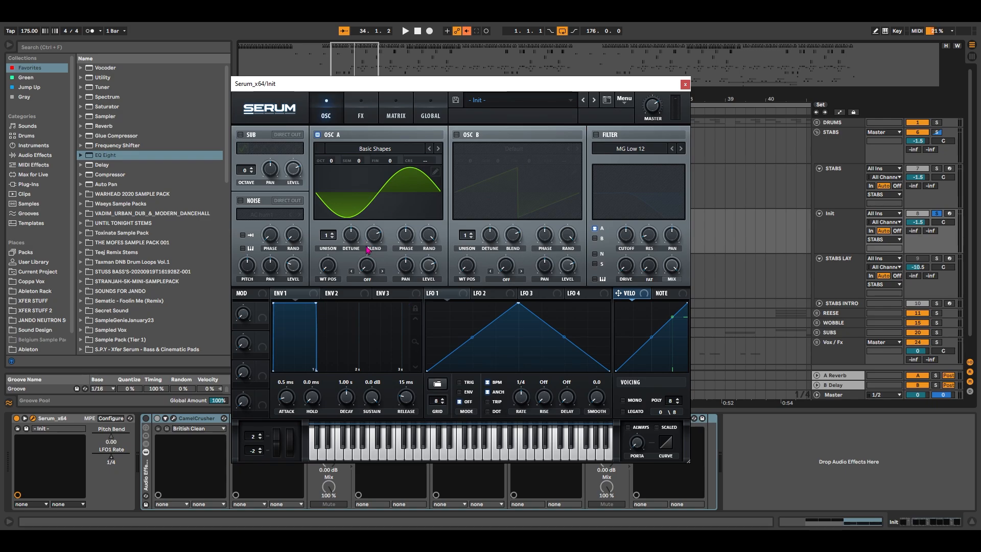
drag(336, 266, 338, 221)
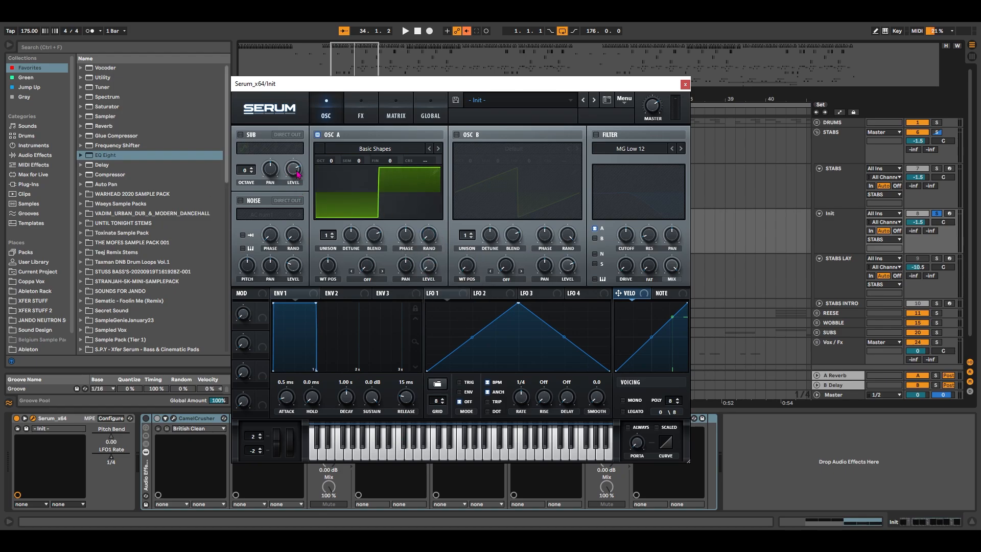
Enable the sub oscillator with a sine wave and assign LFO 1 to the sub and oscillator A levels.
click(240, 135)
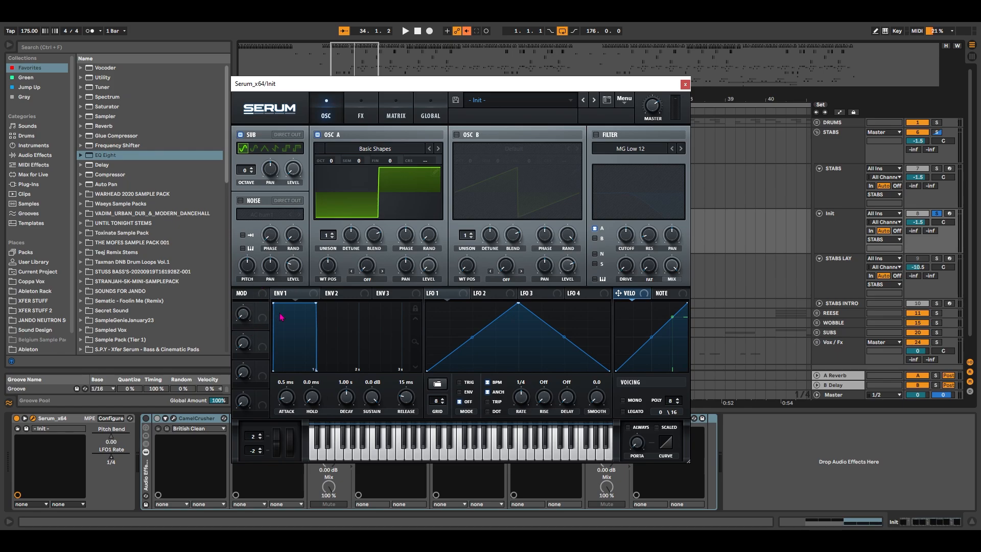
drag(444, 297, 286, 172)
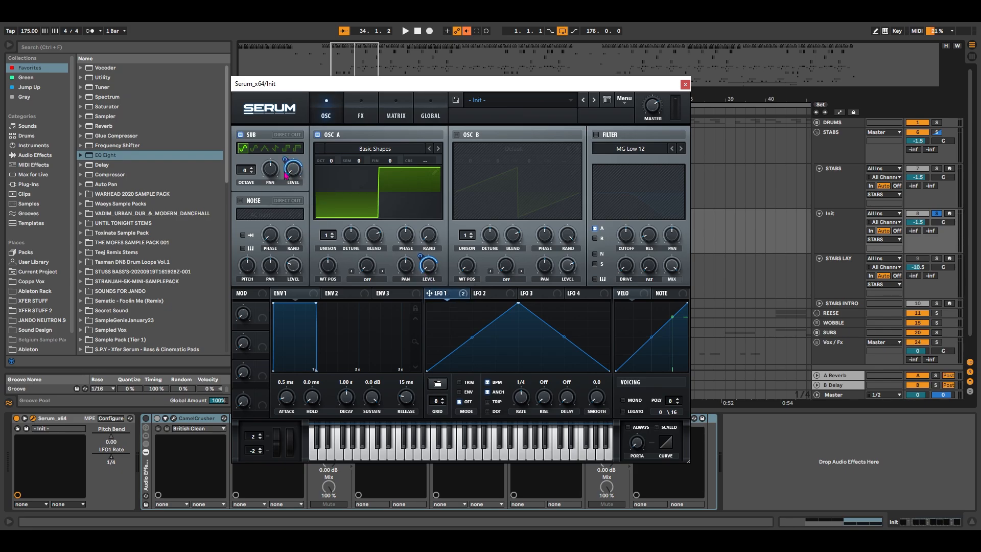
Enable the MG Low 12 filter, adjust its cutoff, set resonance to 70% and modulate its drive with LFO 1.
click(596, 135)
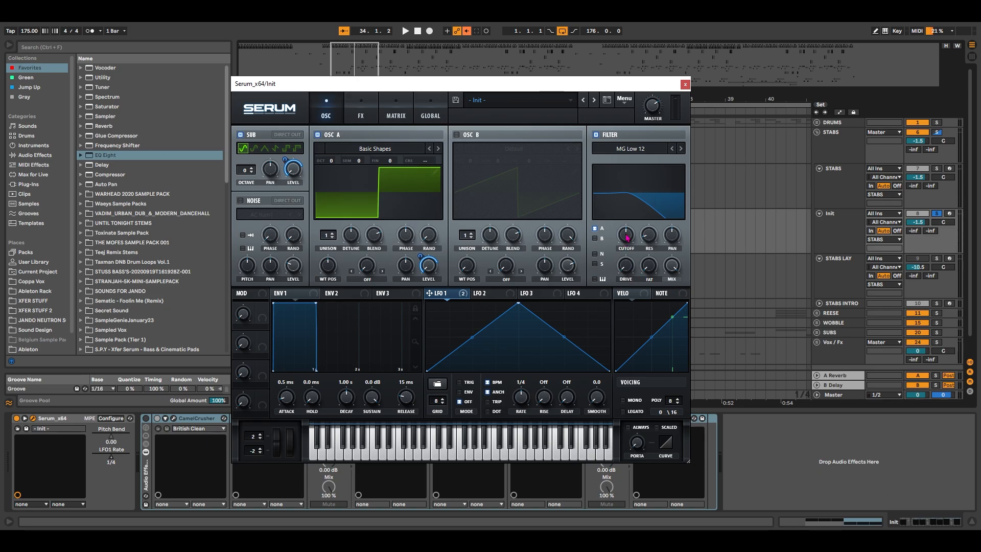
drag(627, 237, 629, 235)
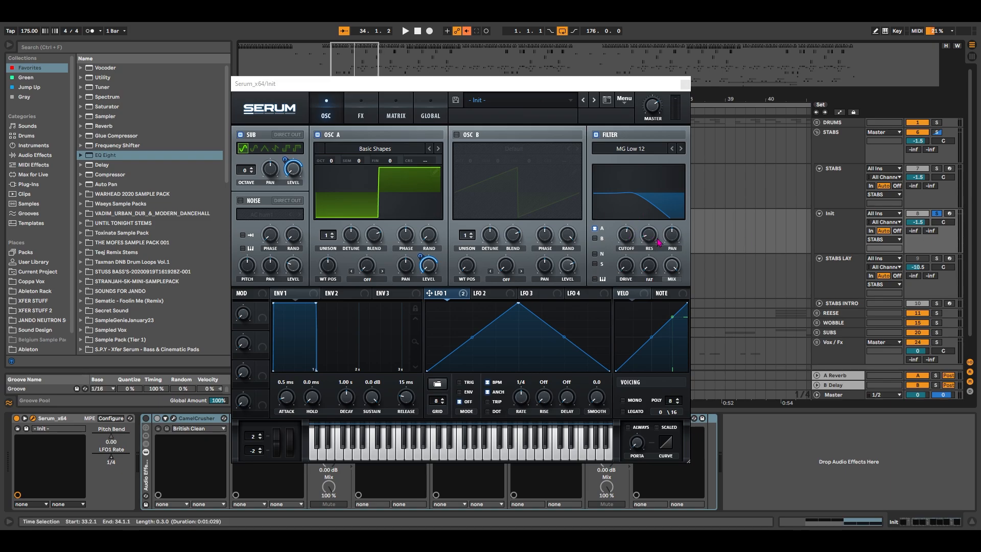
drag(660, 241, 668, 182)
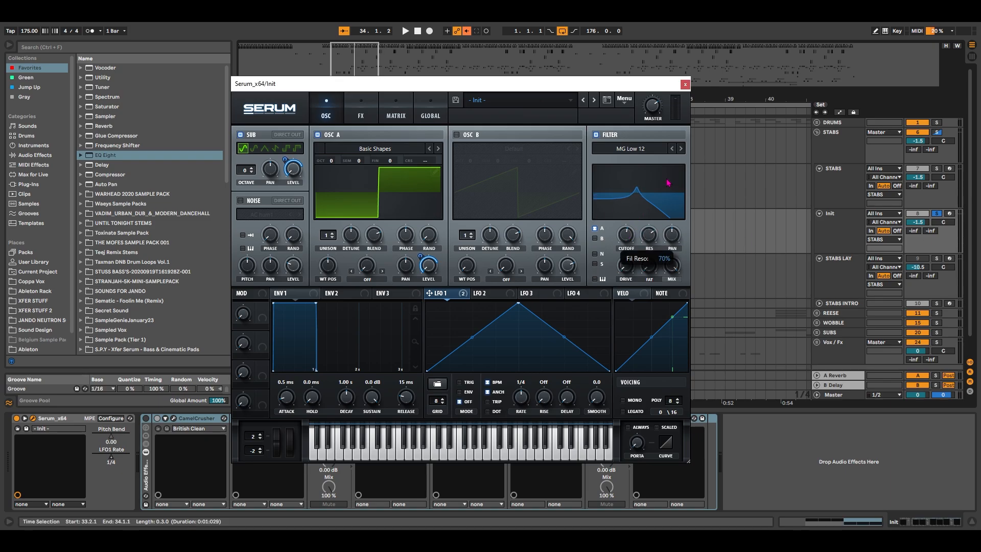
drag(447, 295, 626, 265)
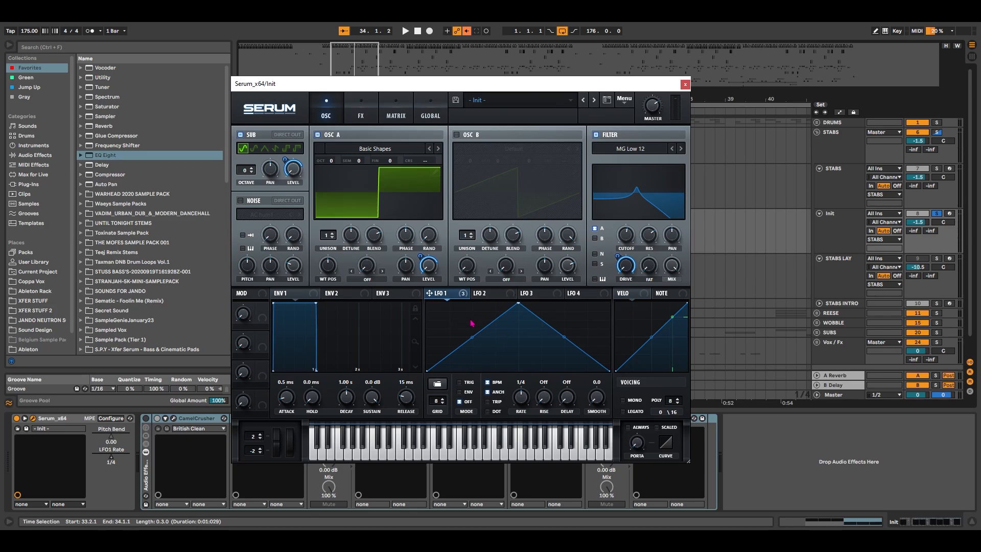
Set LFO 1 to trigger mode with a dotted 1/8 rate.
click(460, 384)
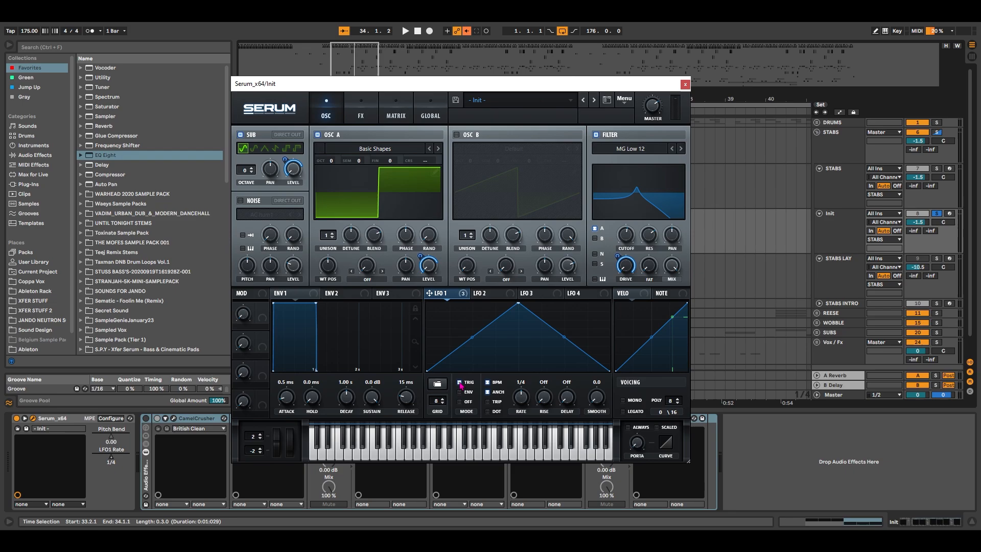
click(491, 411)
drag(521, 399, 524, 396)
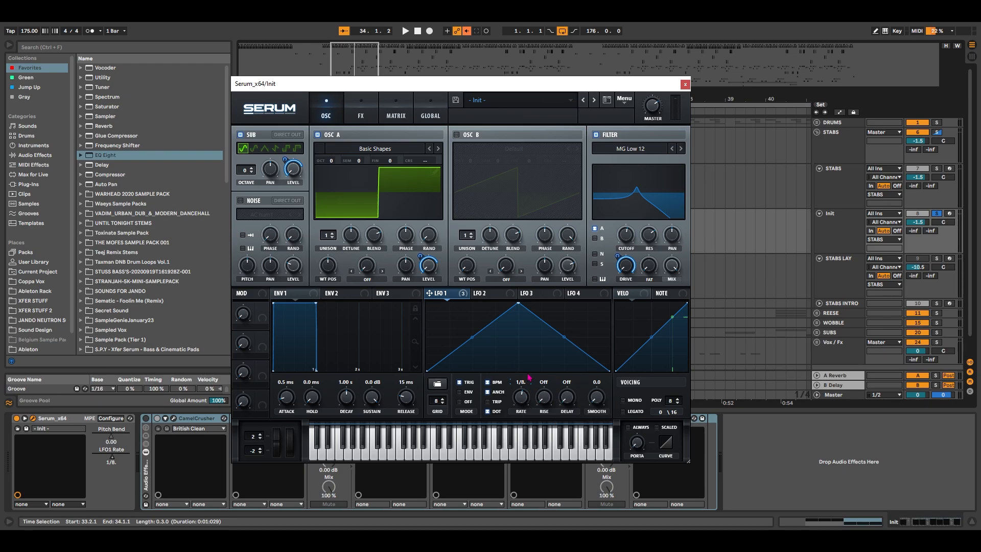
Reshape LFO 1 into a narrow opening spike followed by a second peak that slopes down to zero.
drag(518, 304, 447, 304)
drag(431, 352, 461, 393)
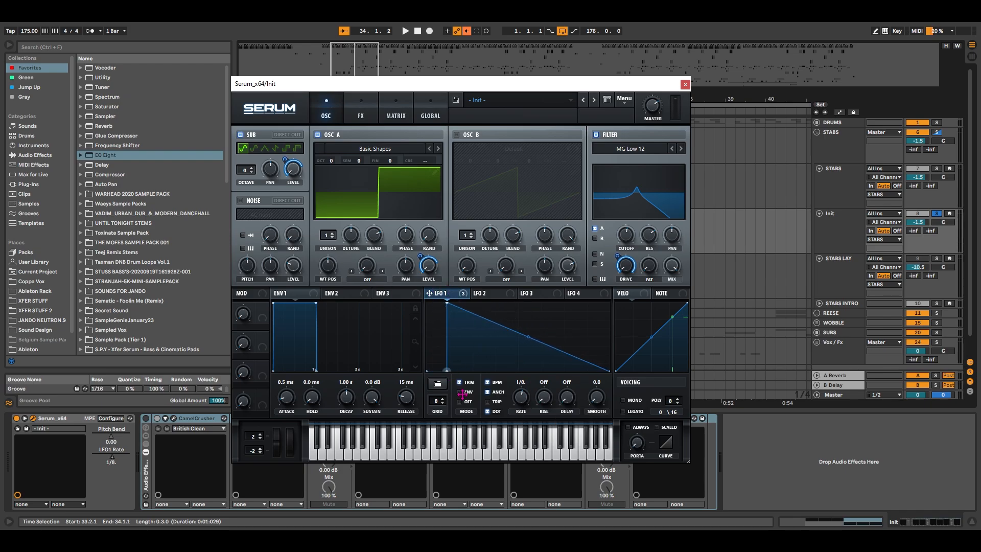
drag(491, 82, 532, 62)
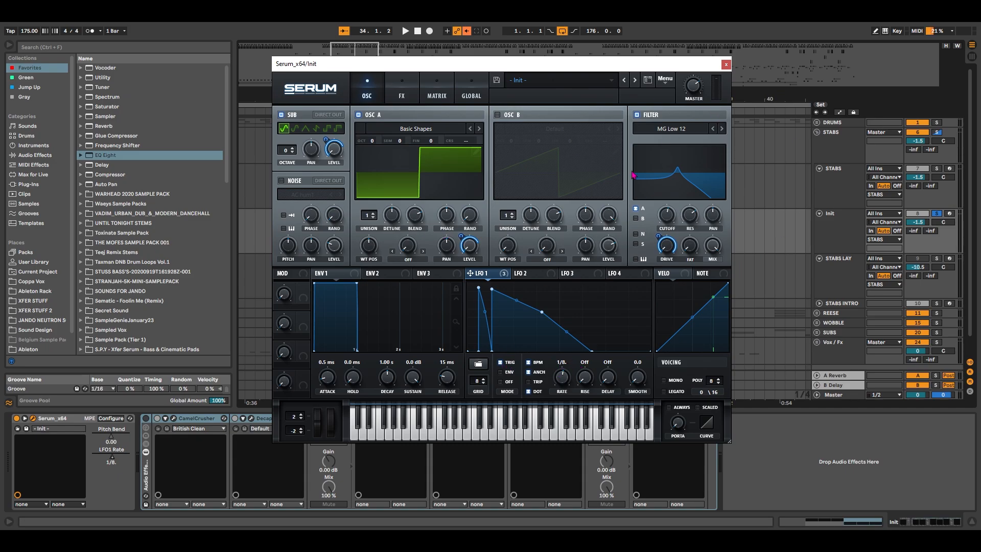
Enable Serum's Tube distortion and compressor effects, placing the compressor directly after the distortion.
click(403, 96)
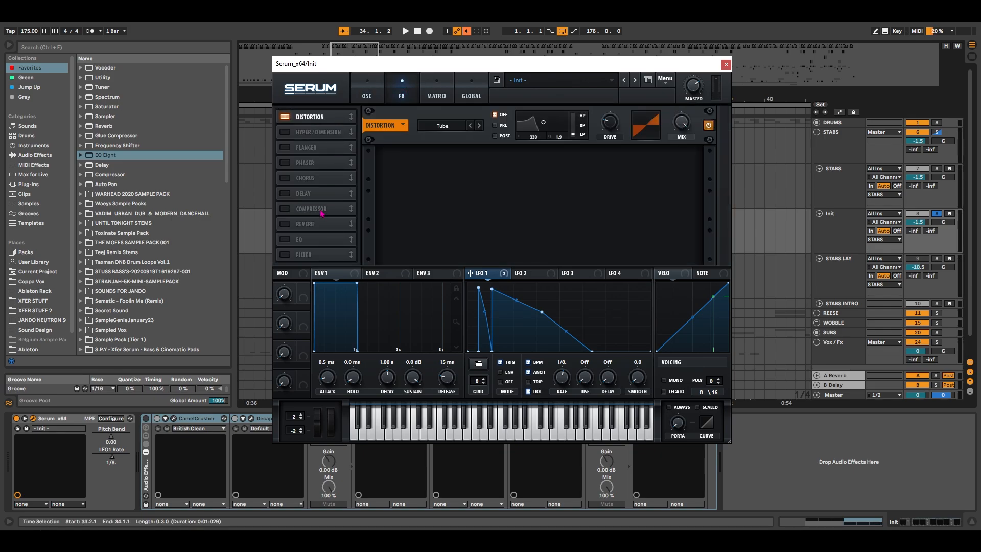
click(285, 208)
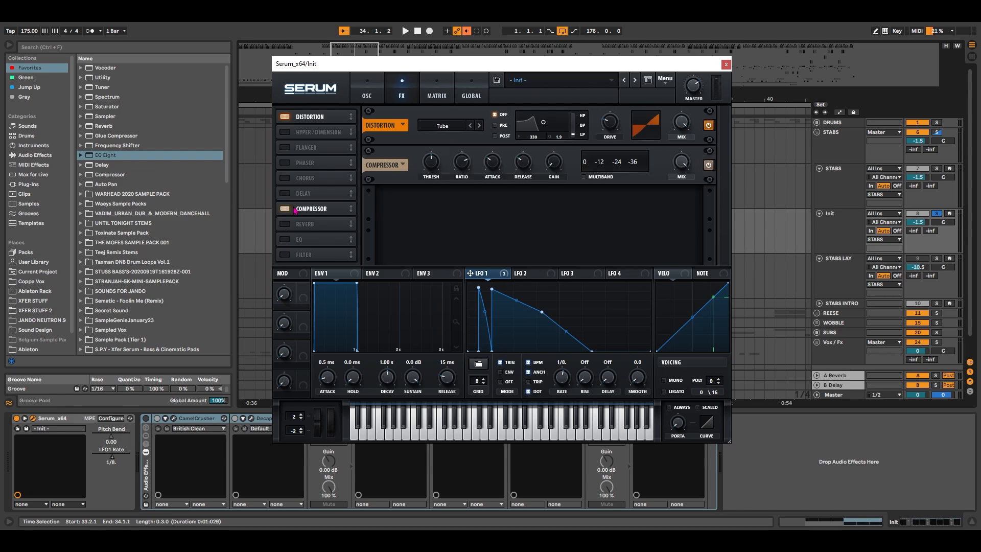
drag(312, 209, 328, 128)
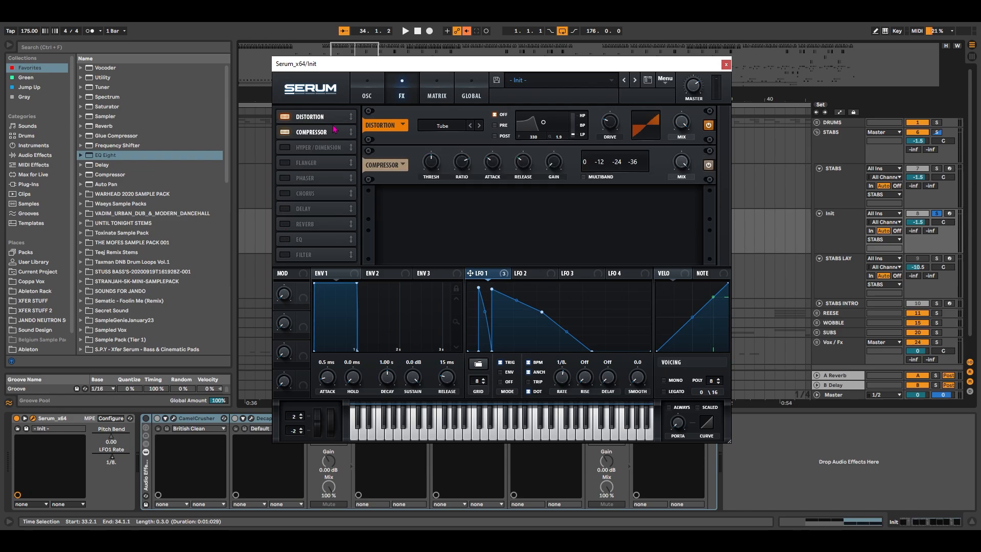
Modulate the distortion drive with LFO 1, and raise the compressor gain to about 6.2 dB with multiband mode on.
drag(470, 273, 609, 122)
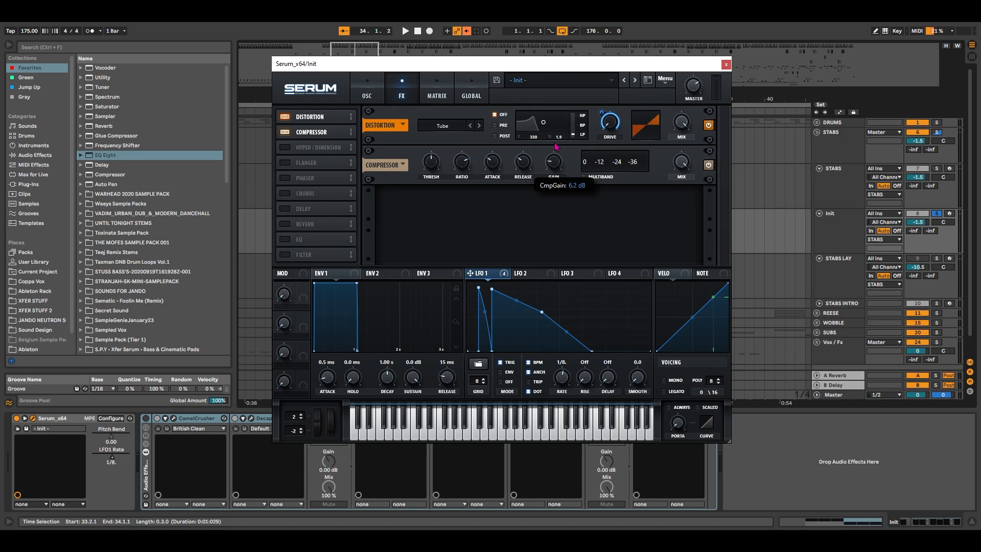
click(587, 177)
click(613, 157)
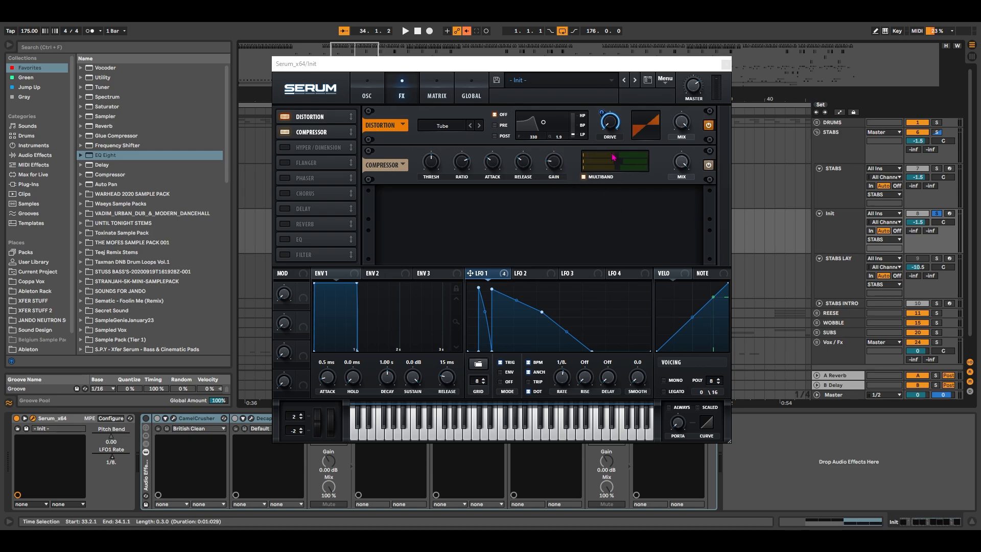
Lower the low band of Serum's multiband compressor to 51%, and return to the oscillator page.
drag(606, 156, 594, 196)
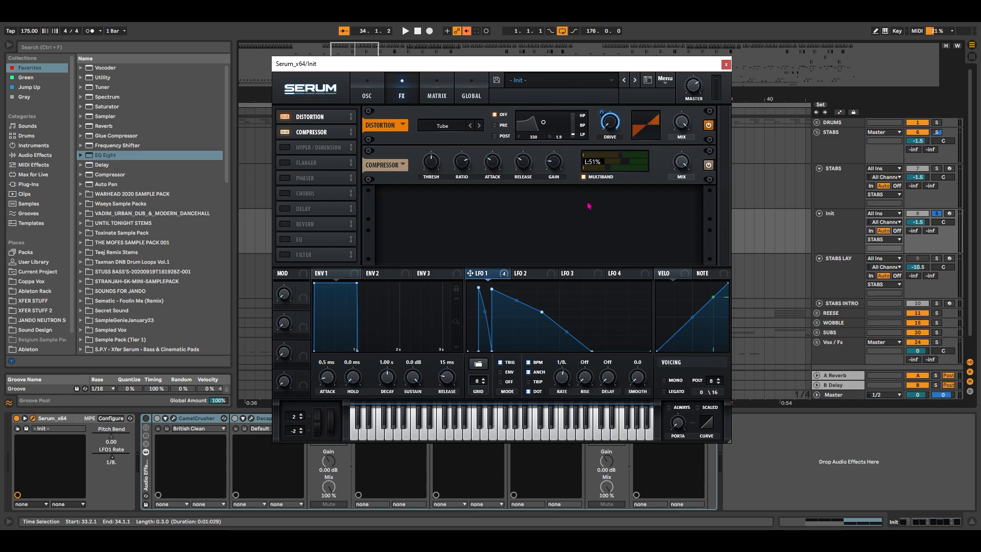
click(371, 99)
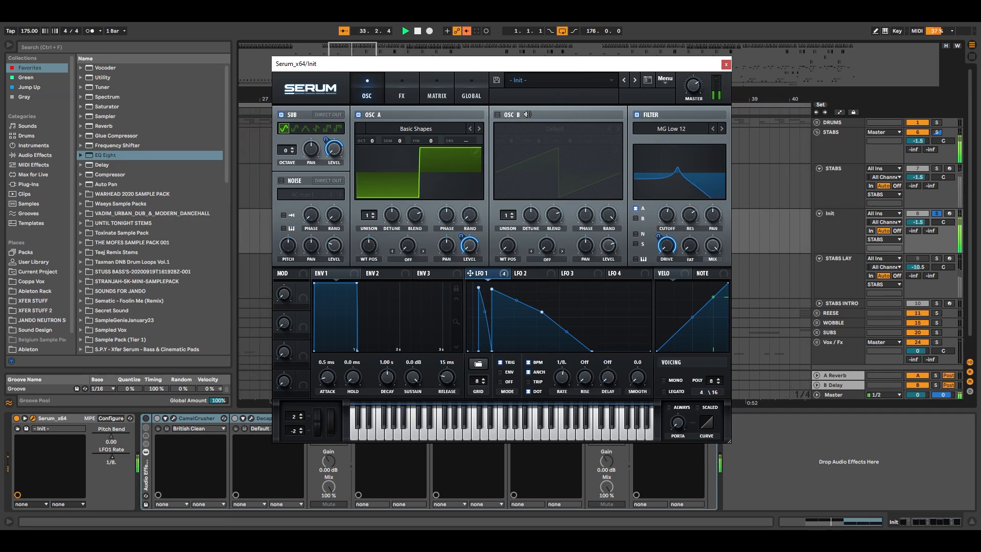
drag(562, 63, 628, 22)
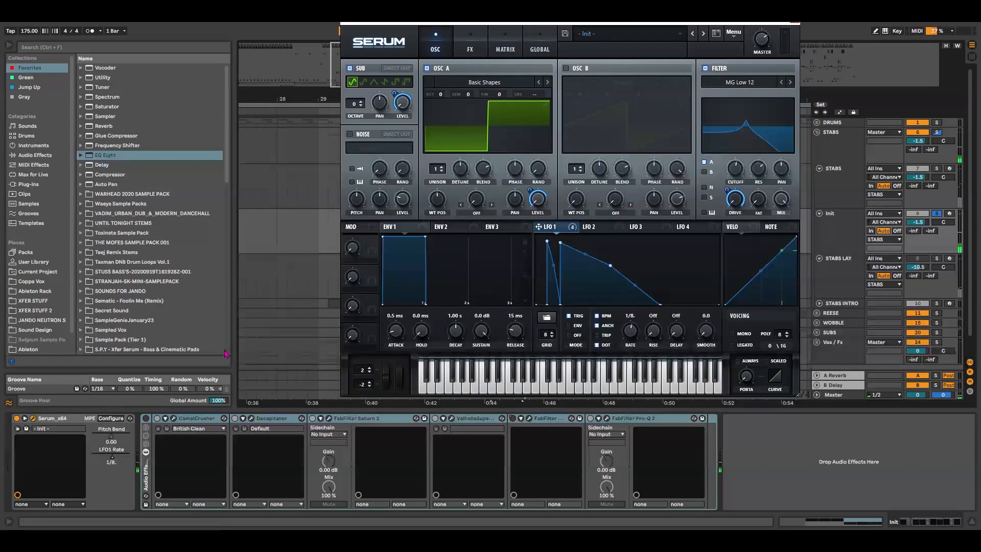
Activate the audio effect rack with only CamelCrusher running, and inspect CamelCrusher's British Clean patch.
click(146, 419)
click(235, 418)
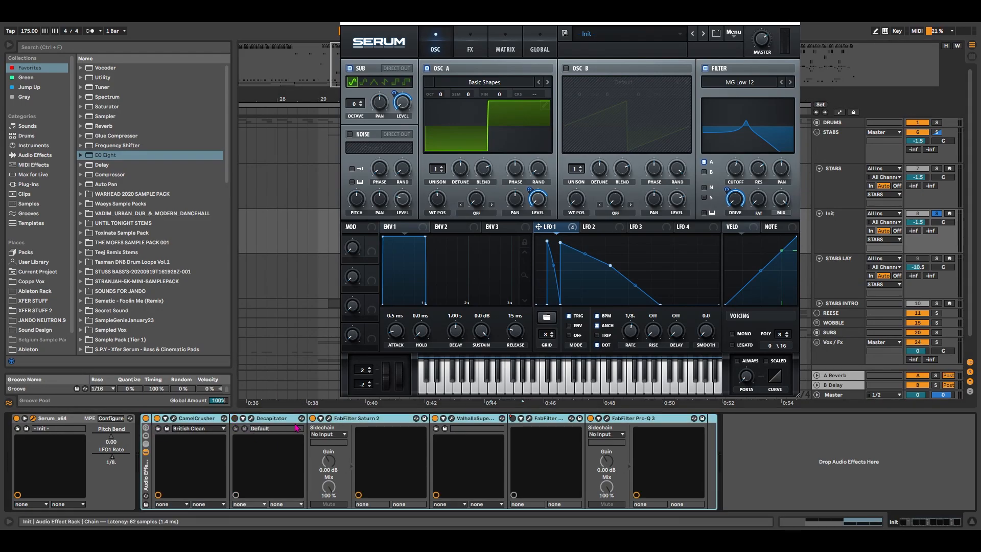
click(313, 418)
click(436, 418)
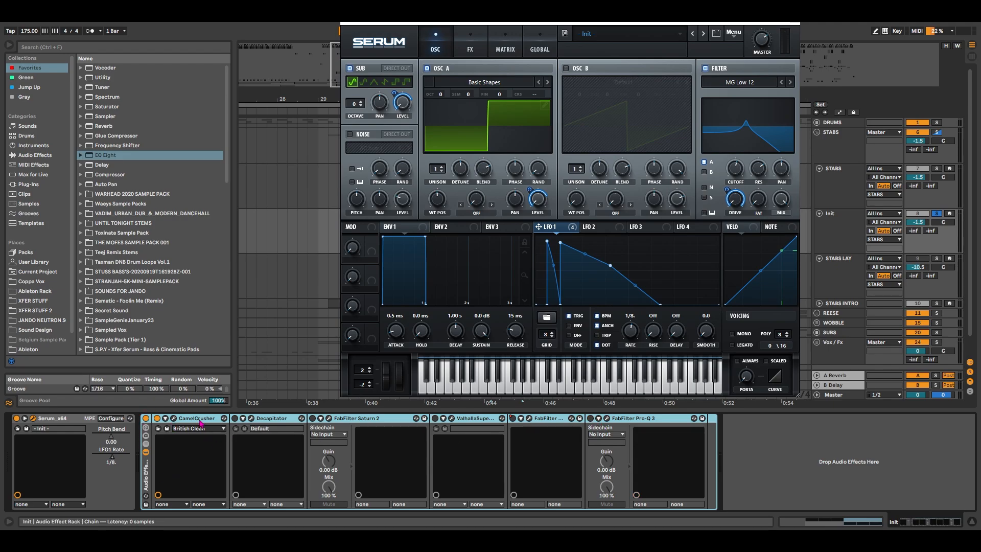
click(173, 418)
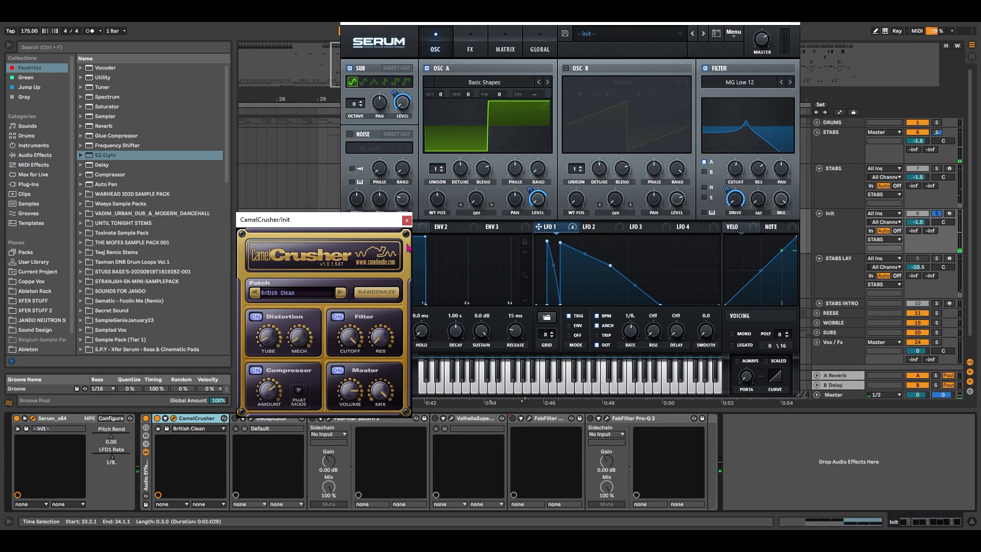
click(408, 220)
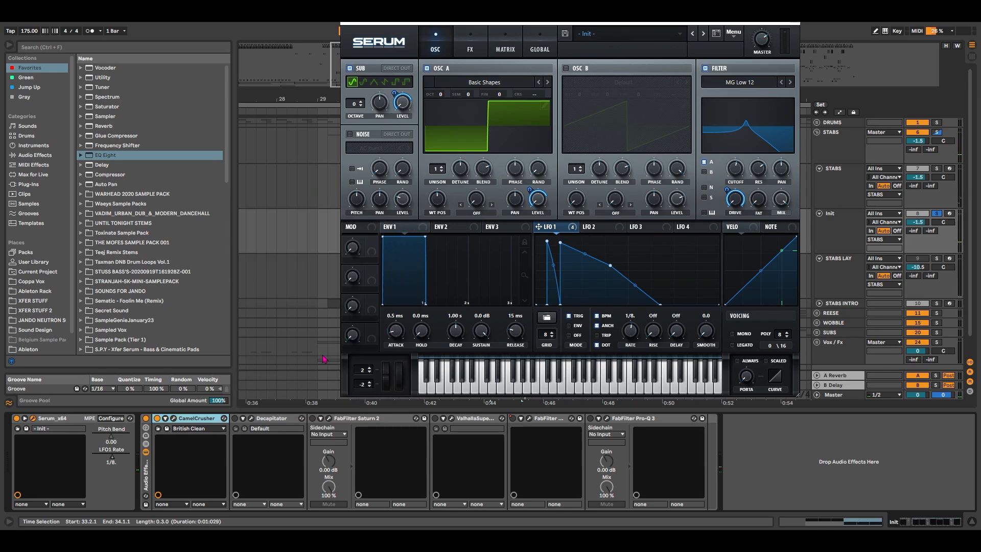
Enable Decapitator in the rack, inspect its drive and style settings, and play the stab through it.
click(235, 418)
click(253, 429)
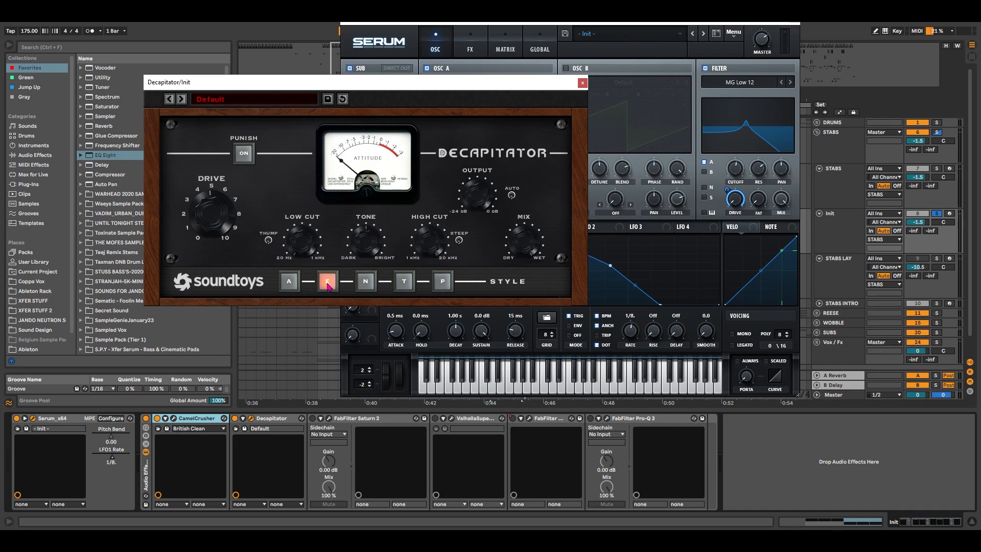
key(space)
click(582, 83)
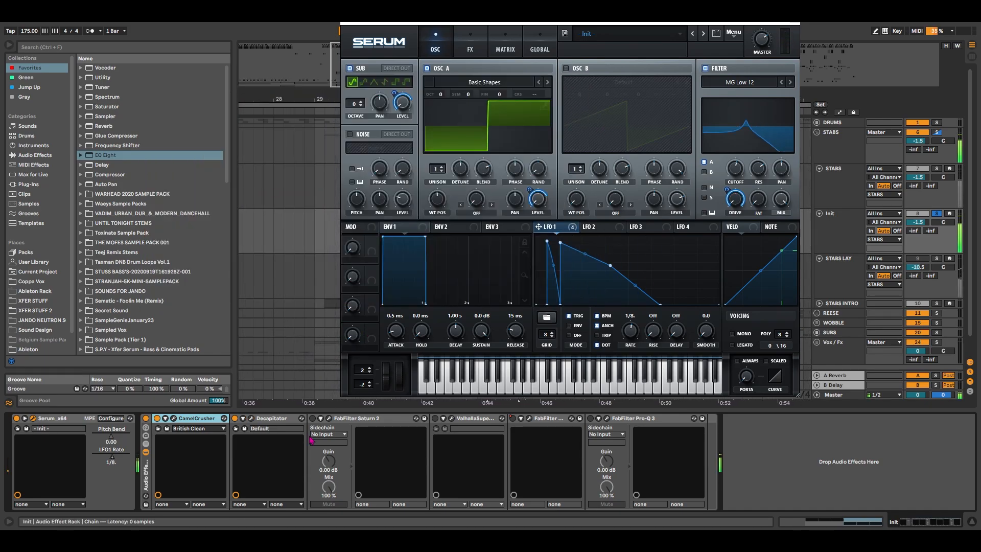
Enable FabFilter Saturn 2 in the rack, inspect its multiband saturation, and play the stab through it.
click(356, 427)
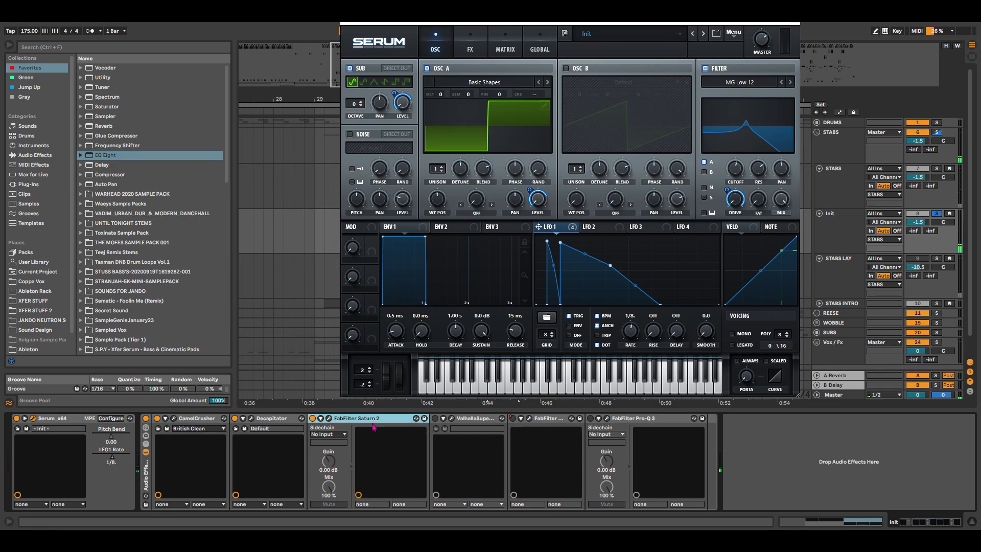
click(329, 421)
drag(368, 61, 411, 82)
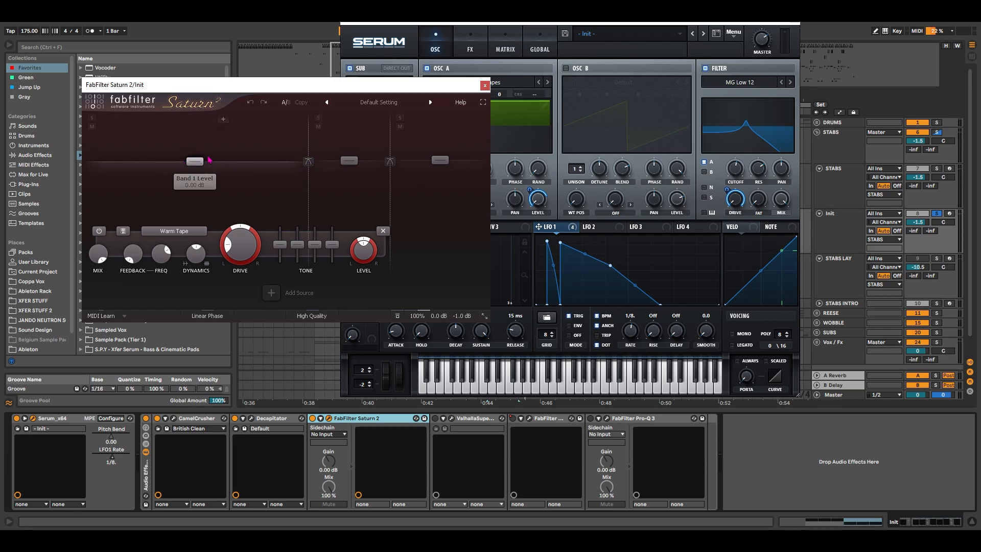
key(space)
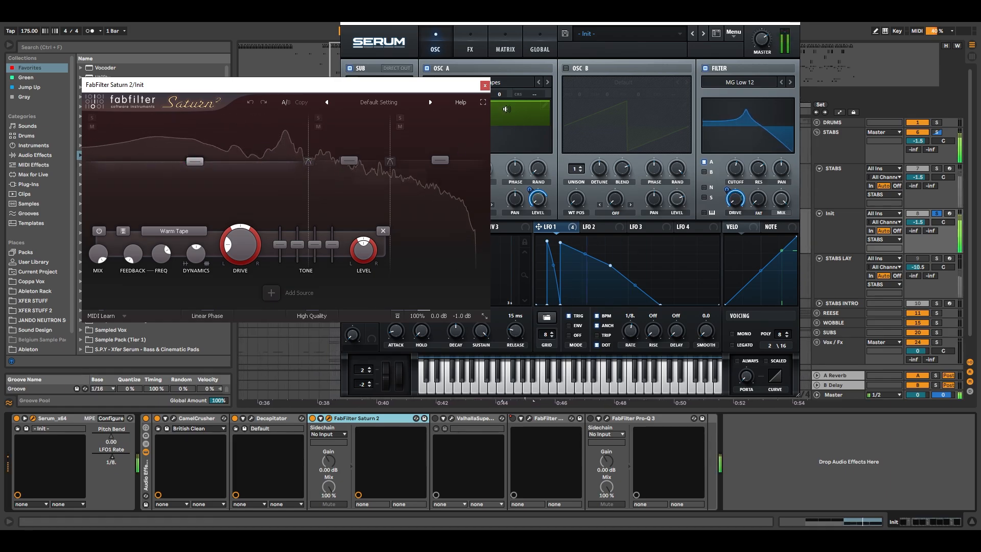
click(485, 86)
Enable ValhallaSupermassive in the rack and inspect its Reverb2000 preset settings.
click(435, 418)
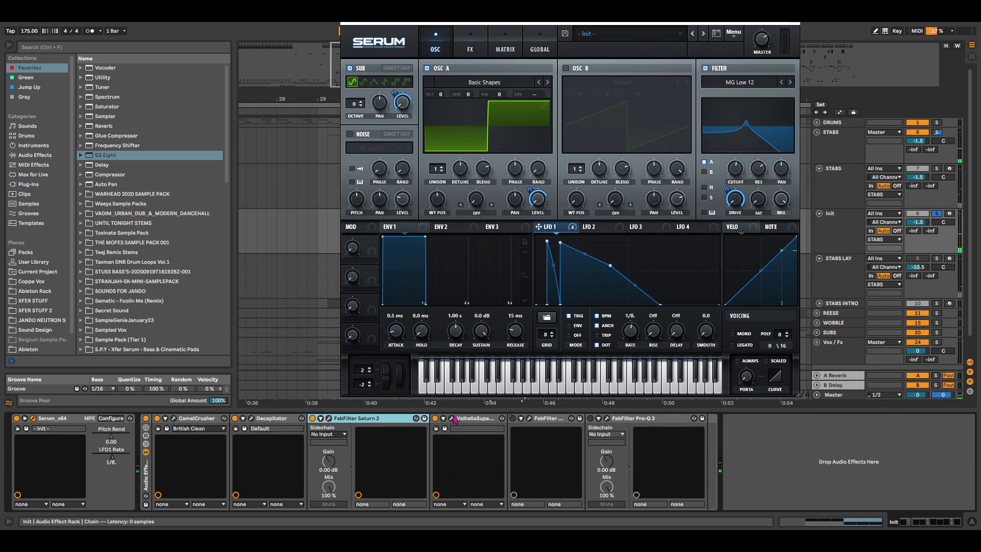
click(451, 419)
drag(493, 113, 265, 96)
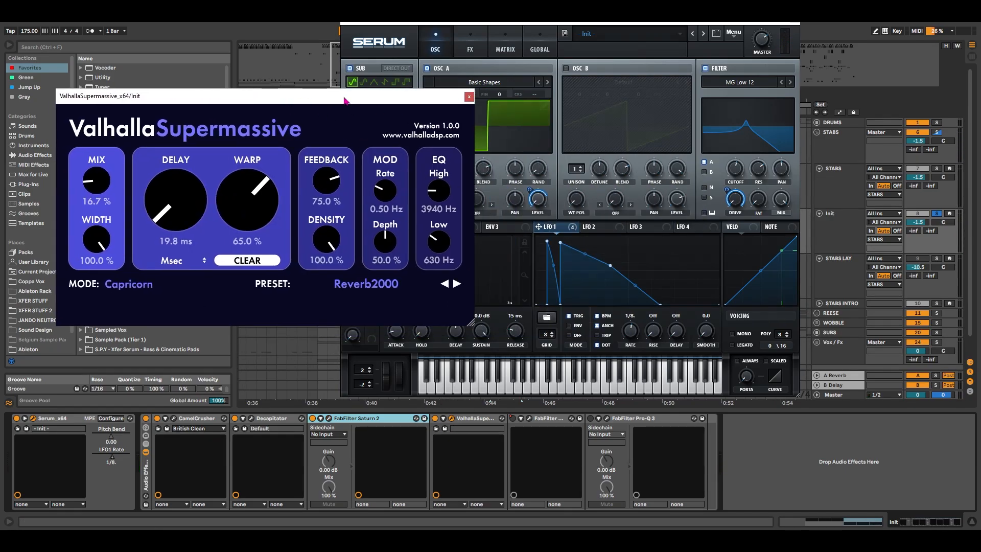
drag(330, 99, 409, 106)
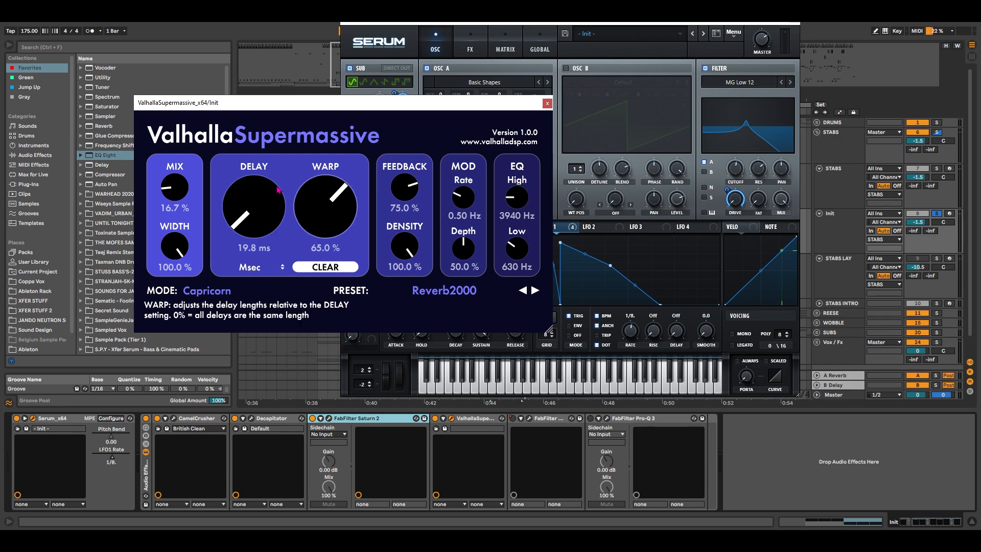
click(548, 103)
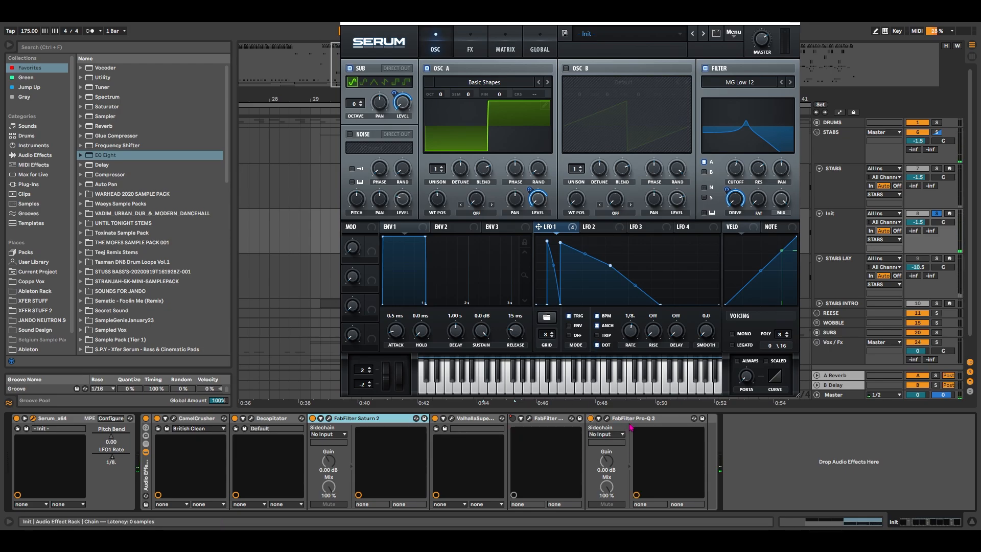
Enable FabFilter Pro-Q 3 in the rack, inspect its low cut curve, and close the Pro-Q 3 and Serum windows.
click(607, 418)
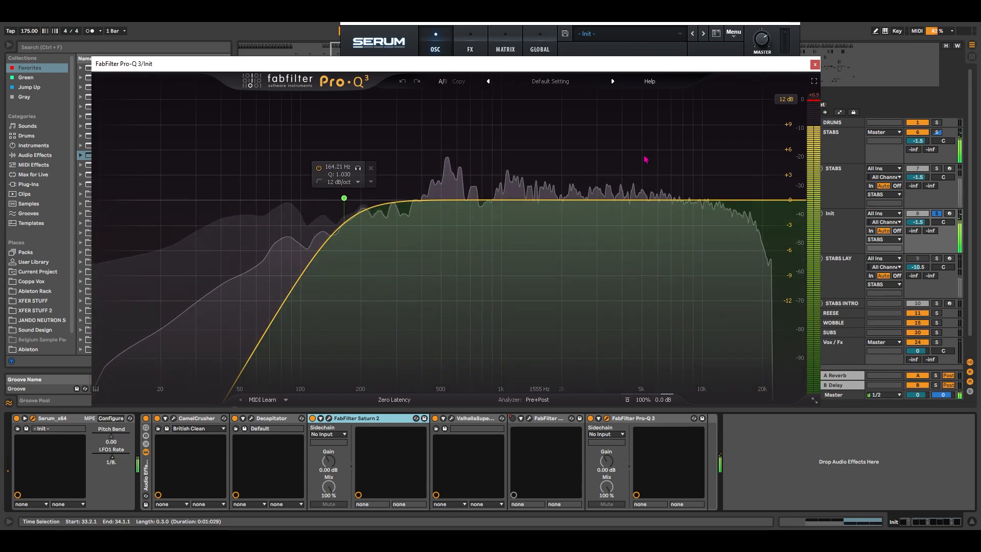
click(817, 65)
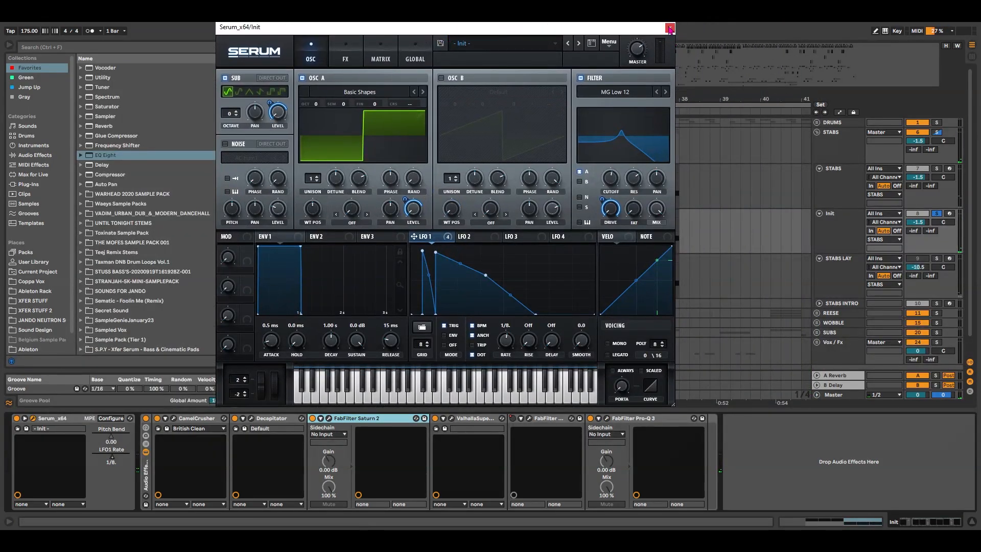
click(670, 29)
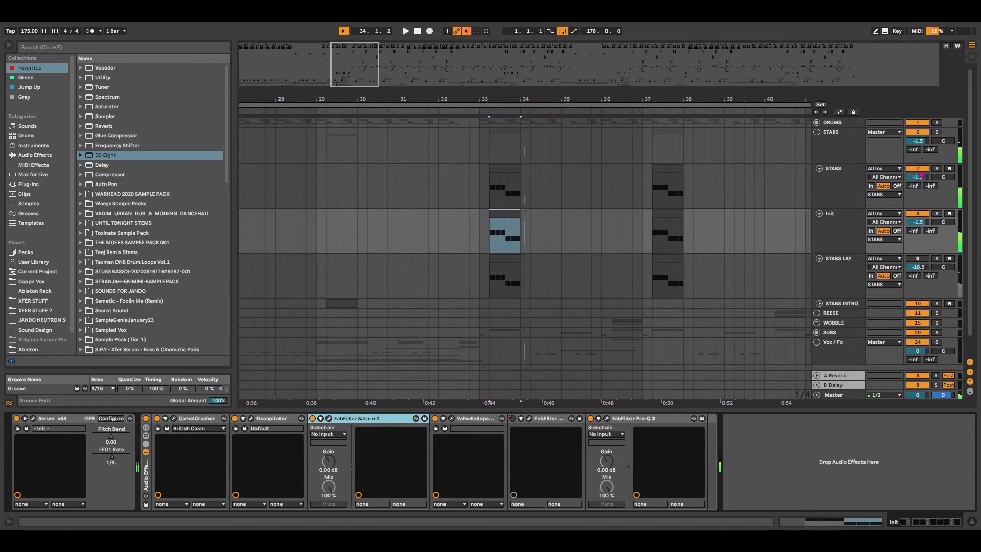
Play the arrangement from bar 33 to hear the stabs in the full mix.
click(485, 194)
key(space)
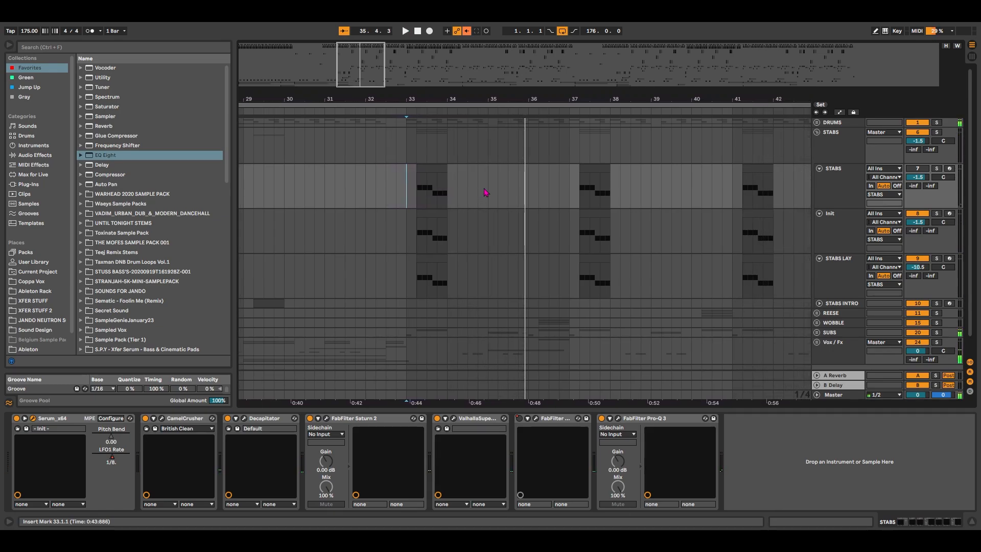
Collapse the STABS group, expand the REESE group, and play the original REESE 2 clip at bar 40 soloed.
click(817, 132)
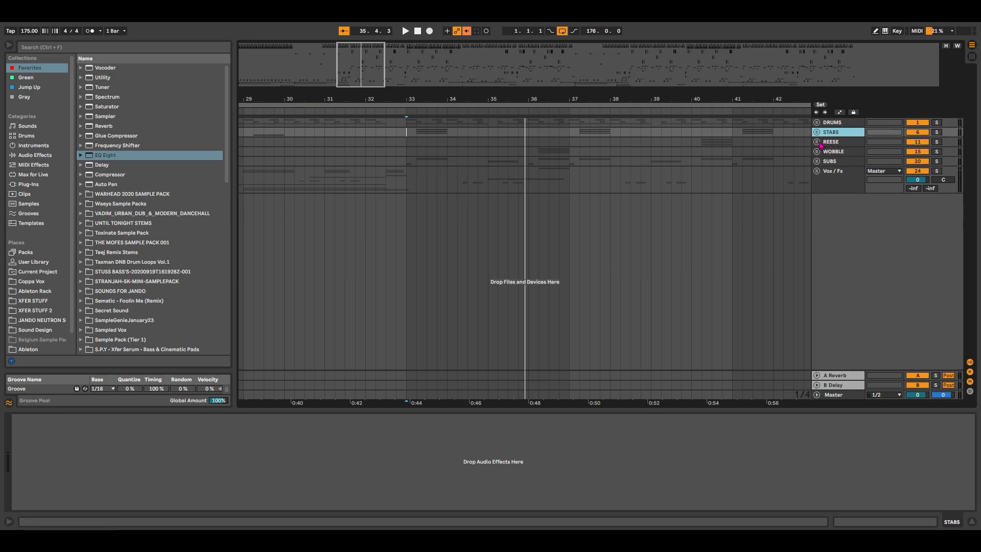
click(818, 142)
click(824, 186)
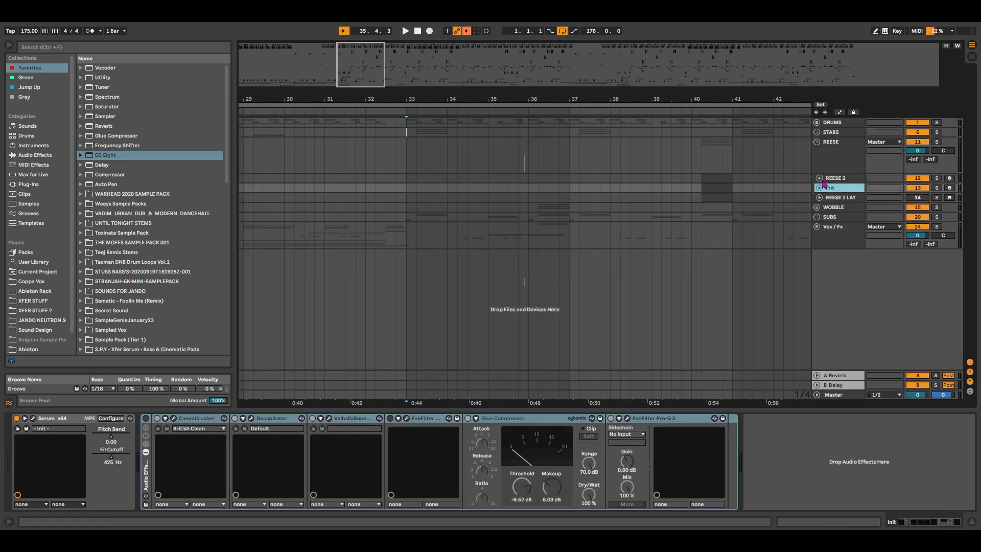
click(820, 178)
drag(357, 61, 372, 60)
click(543, 178)
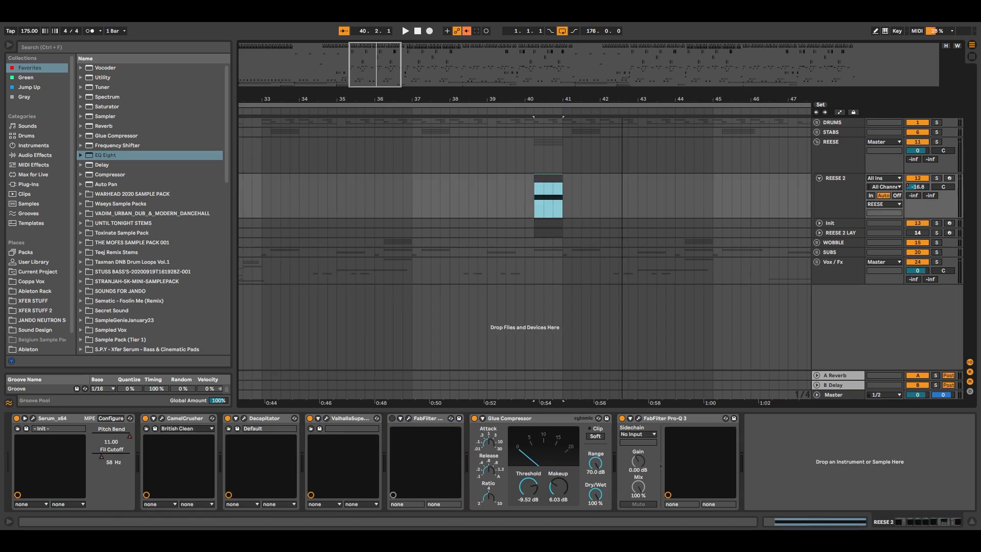
key(space)
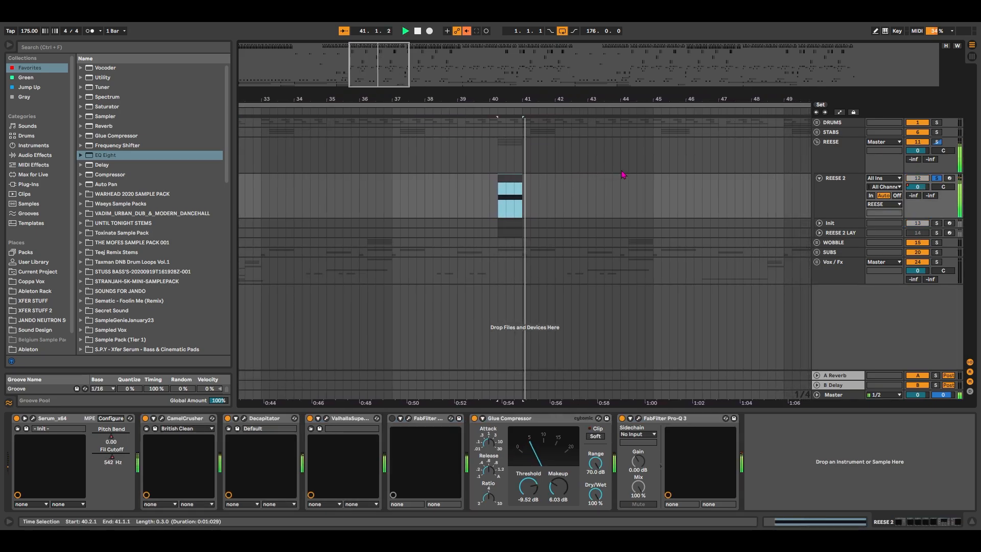
Select the clip on the REESE group's Init track, unfold the track, and play it soloed.
click(573, 227)
key(space)
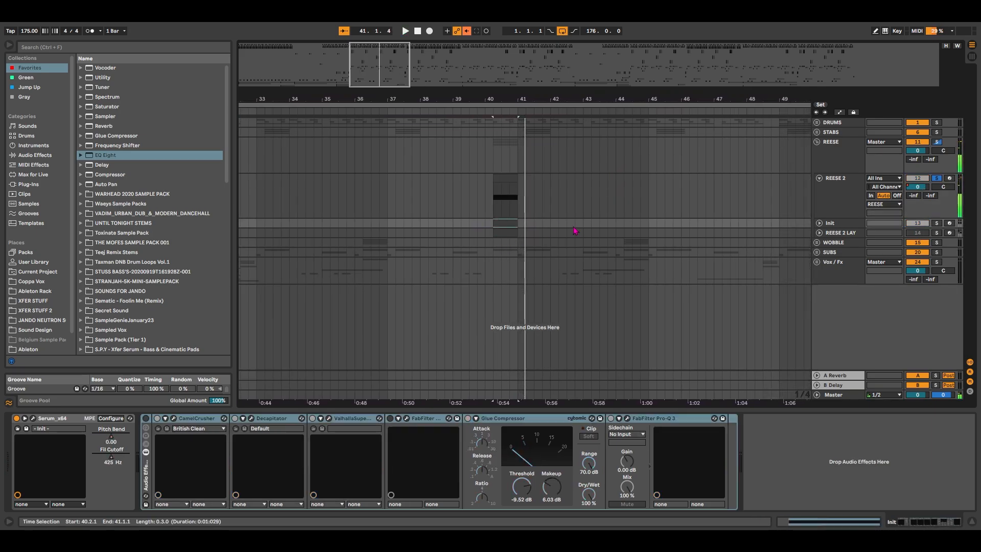
click(819, 223)
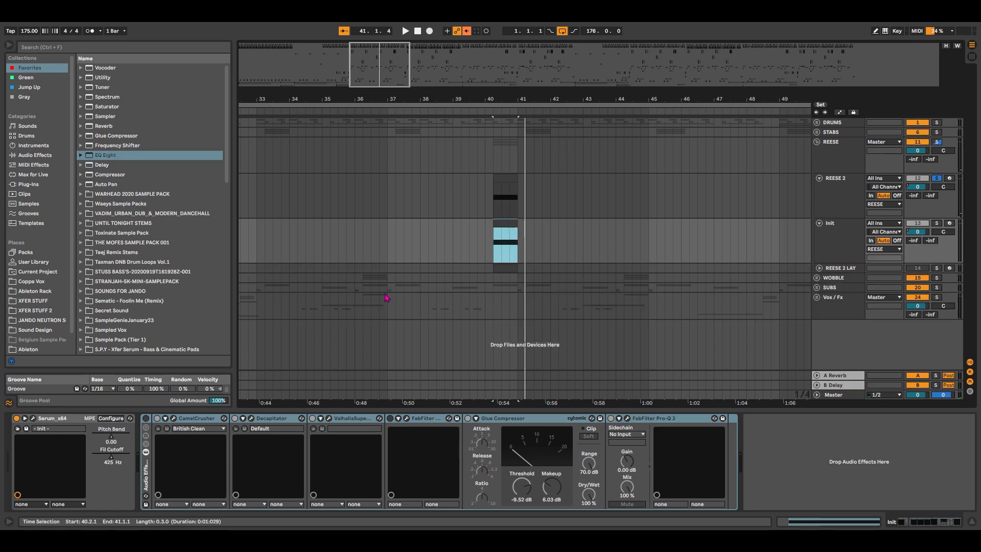
key(space)
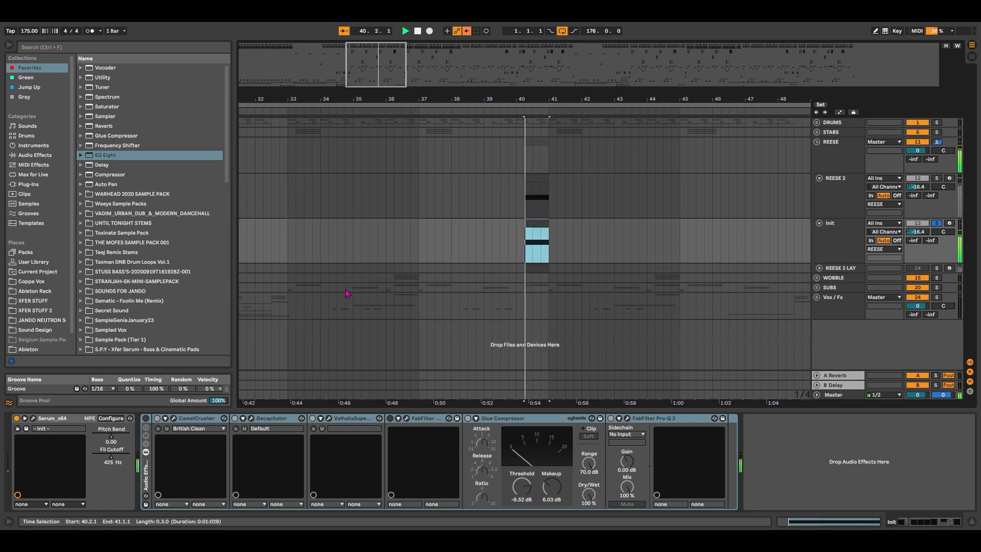
key(space)
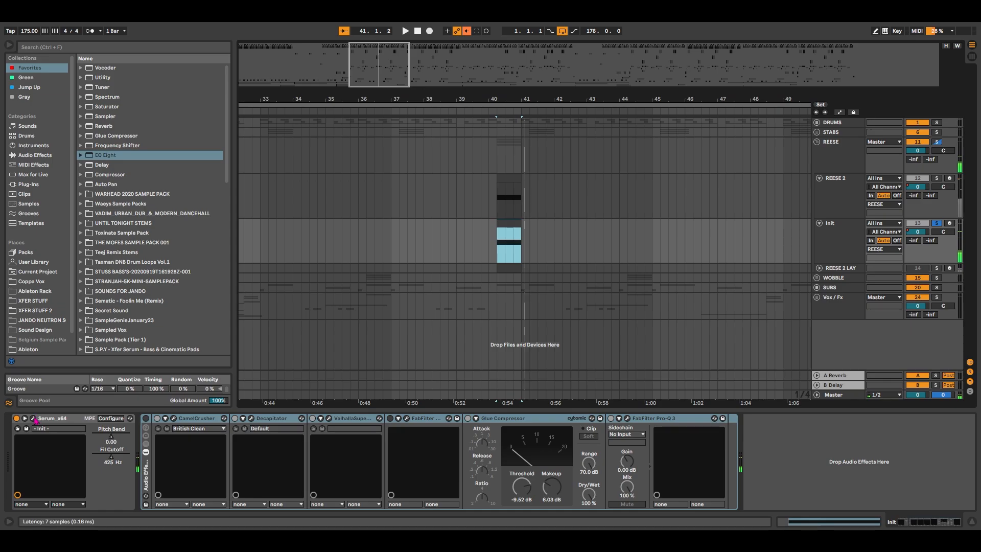
Open Serum on the REESE group's Init track and bring up LFO 1.
click(507, 177)
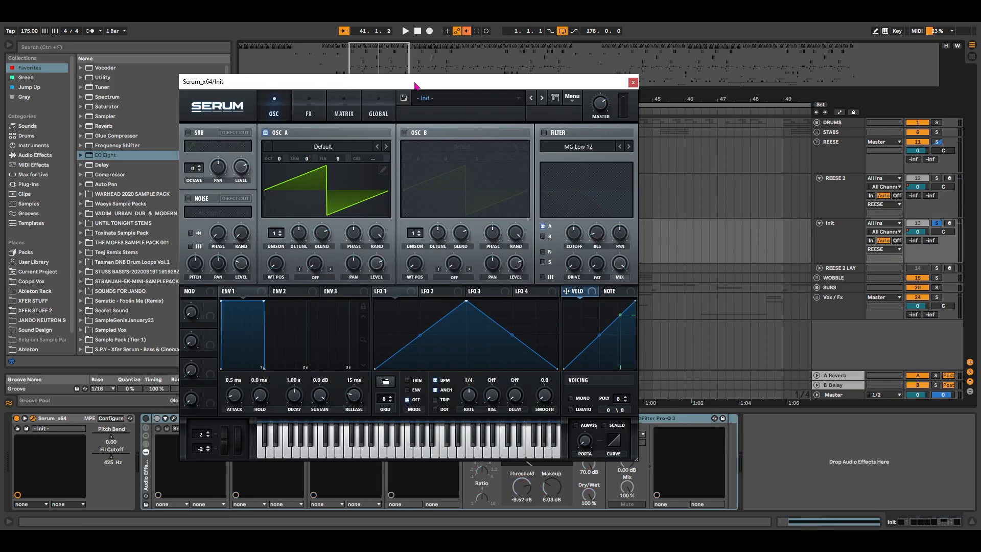
drag(415, 84, 438, 70)
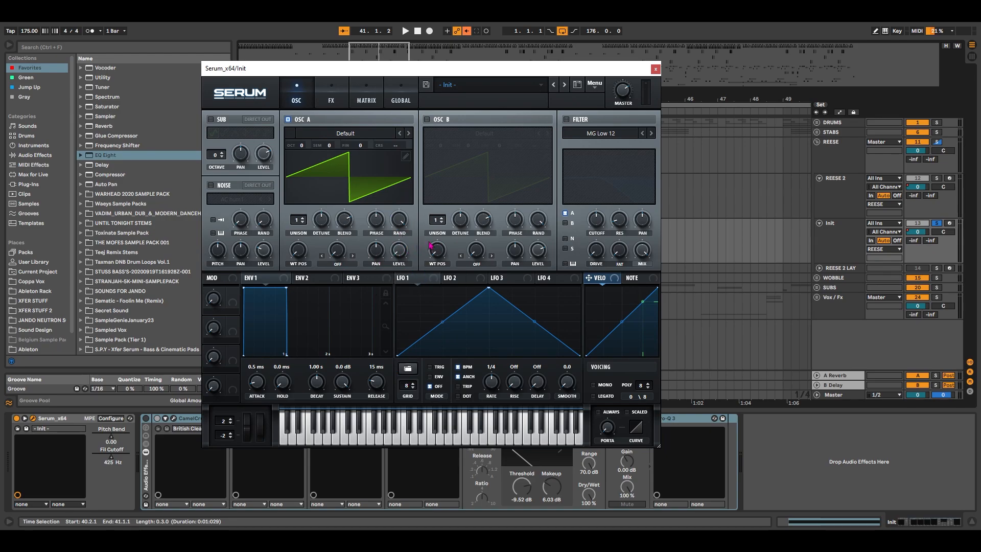
click(425, 278)
drag(536, 257, 533, 372)
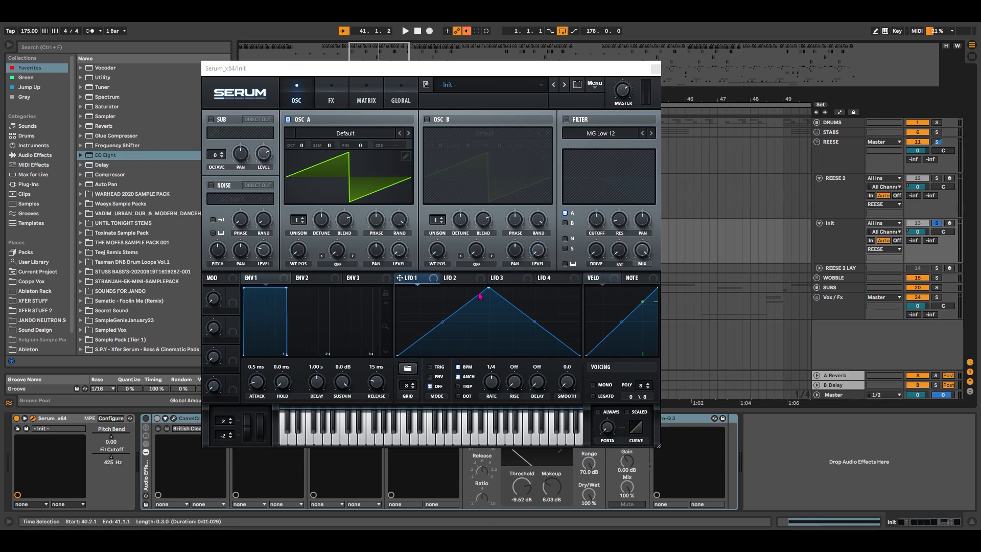
click(404, 220)
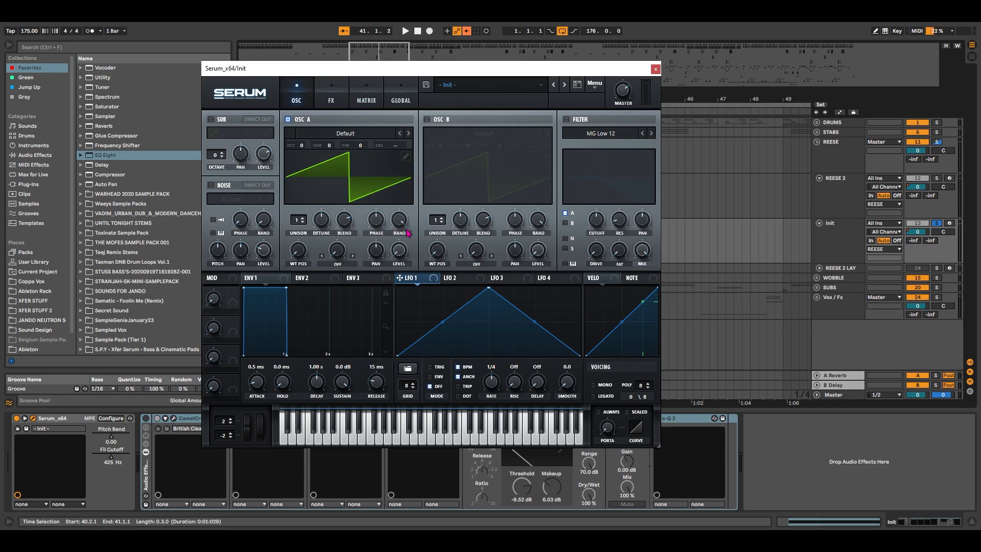
Enable the sub and oscillator B, and assign LFO 1 to both oscillator levels and to the sub level at 81.
click(211, 119)
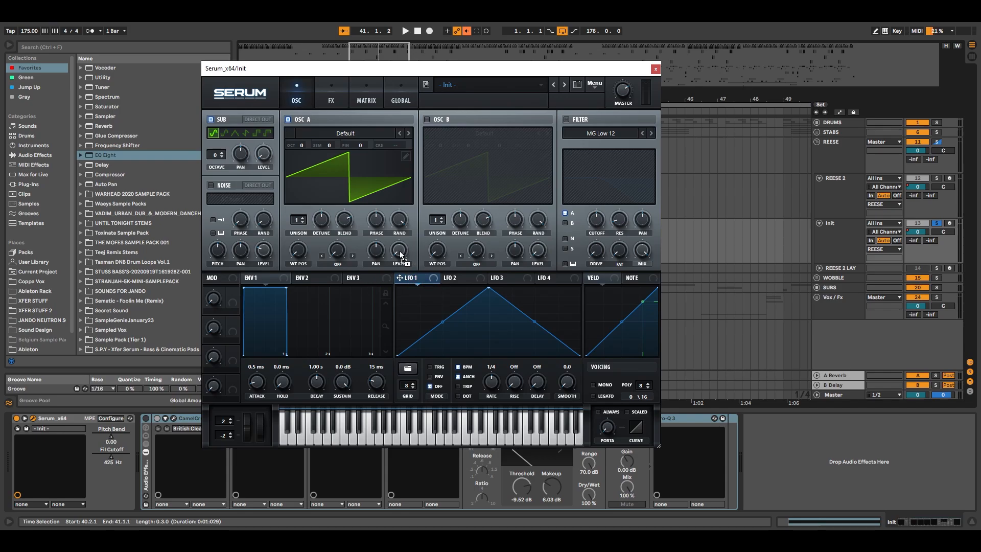
drag(399, 251, 541, 253)
click(427, 119)
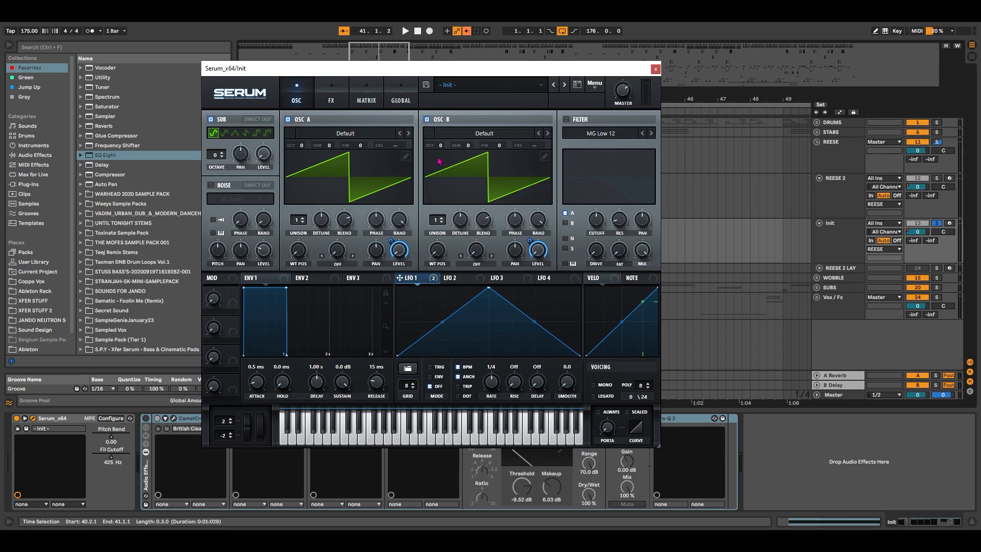
drag(416, 284, 256, 156)
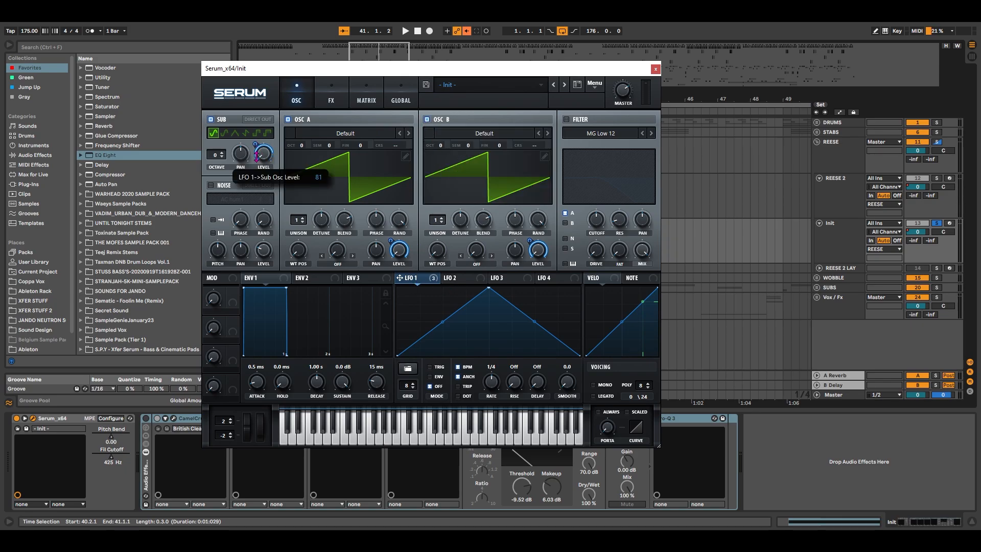
Enable the filter, set its resonance to 63% and cutoff to 542 Hz, and assign LFO 1 to the filter drive.
click(566, 119)
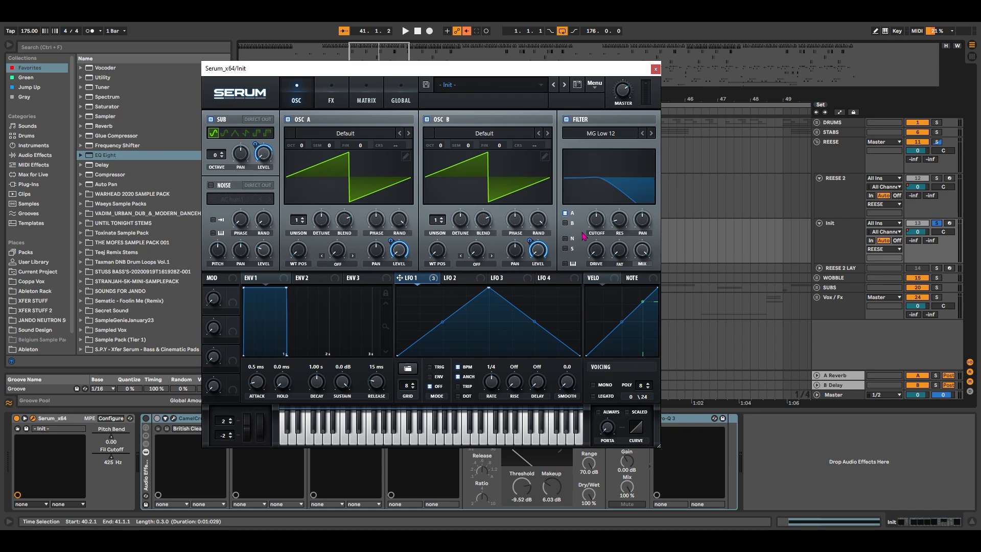
drag(636, 185, 636, 176)
mouse_move(617, 229)
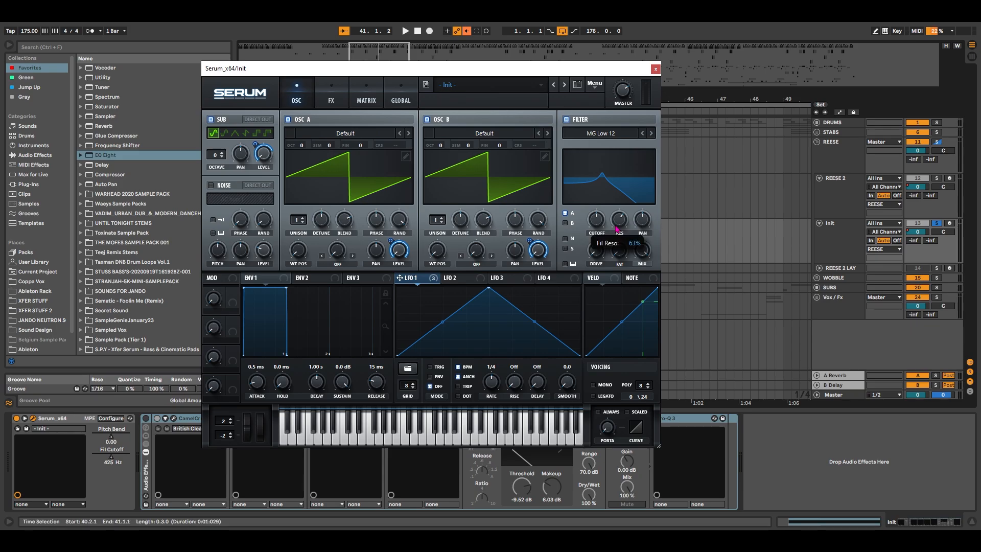
drag(596, 225, 598, 222)
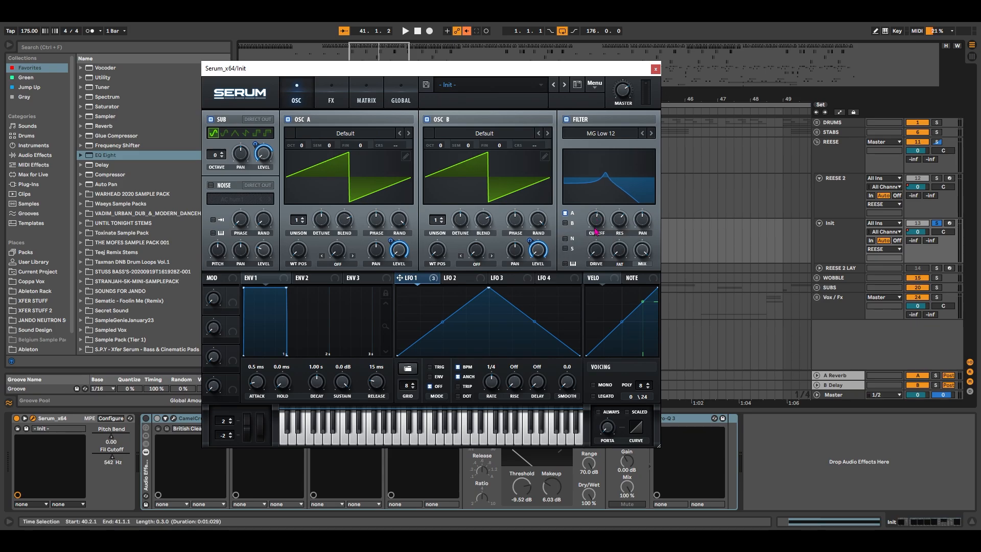
drag(400, 277, 597, 252)
Load the Basic Shapes wavetable in oscillator A and set its wavetable position to 4.
click(339, 133)
mouse_move(338, 146)
click(383, 193)
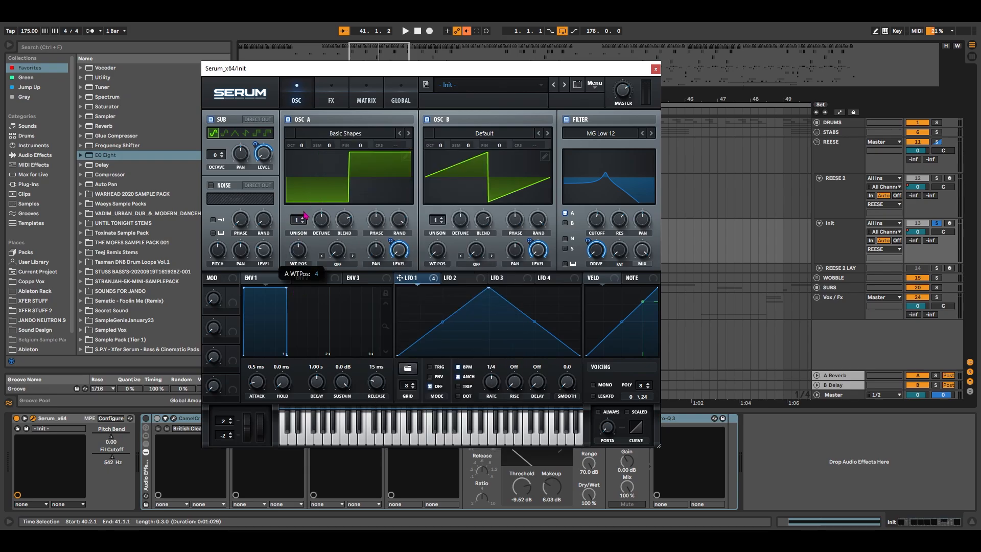
click(495, 185)
click(459, 171)
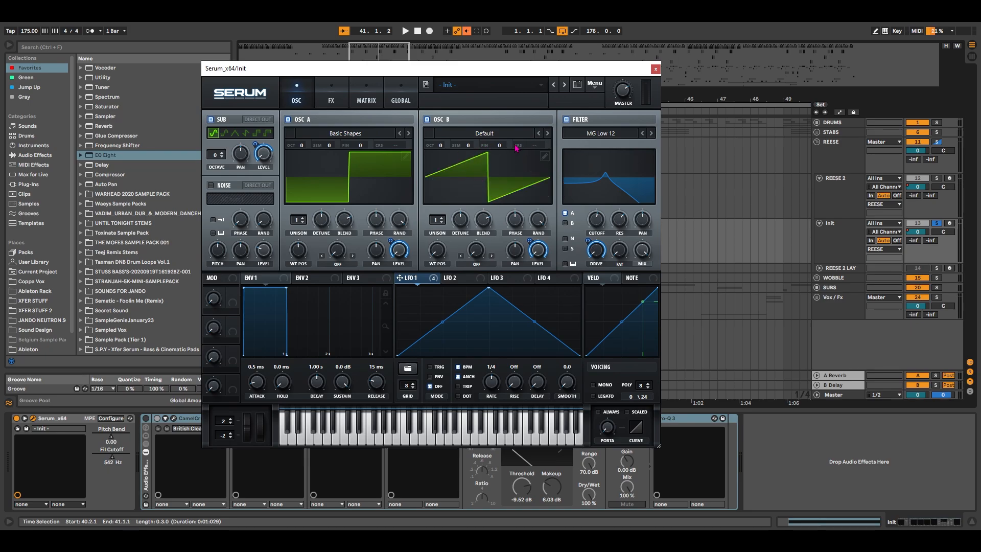
Set the fine tuning of oscillator A to 60 and of oscillator B to -60.
drag(360, 148, 367, 128)
double_click(365, 146)
text(60)
key(Return)
drag(499, 147, 498, 145)
double_click(499, 149)
key(BackSpace)
text(-60)
key(Return)
Set LFO 1 to trigger mode with a one-bar rate and reshape it into a quick rise followed by a flat hold.
click(432, 369)
drag(493, 384, 493, 397)
drag(489, 287, 420, 312)
drag(500, 334, 490, 300)
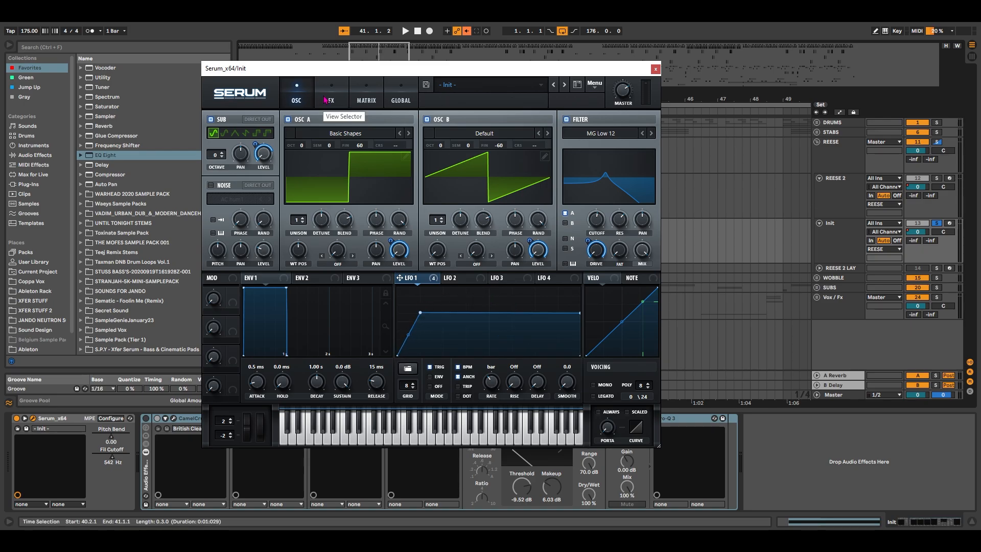
Enable distortion, chorus and compressor effects in that order at the start of the chain, and assign LFO 1 to the distortion drive.
click(327, 100)
click(215, 137)
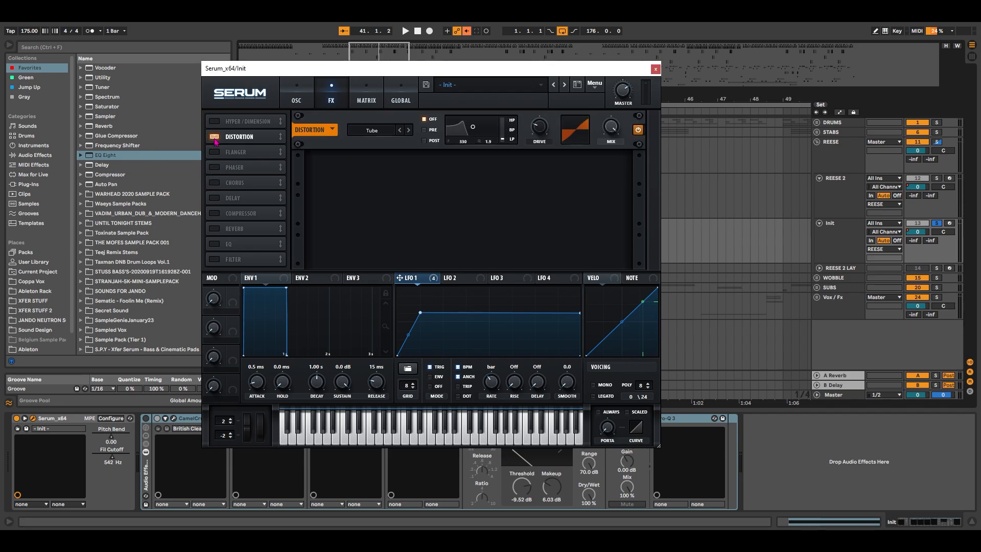
click(215, 183)
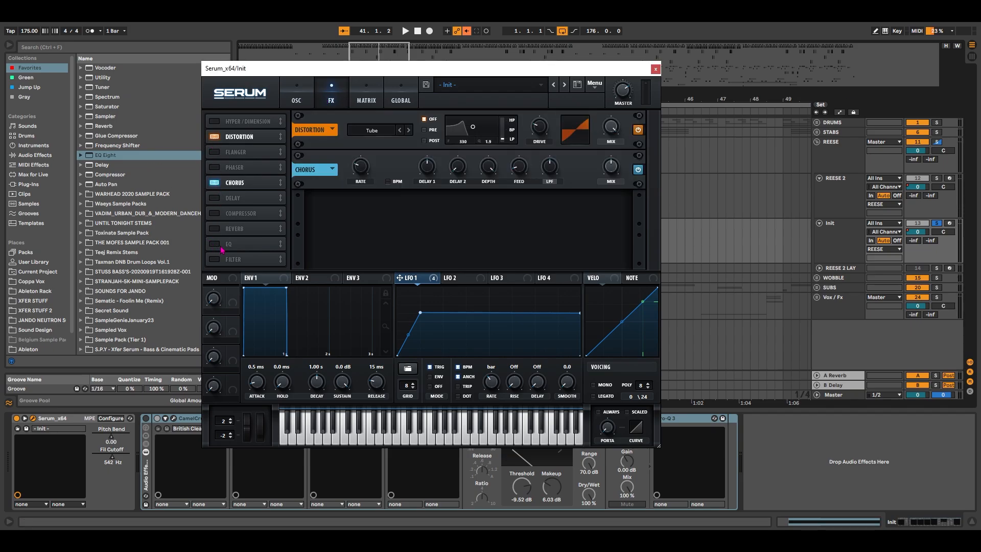
click(218, 212)
drag(247, 137, 246, 120)
drag(235, 182, 242, 138)
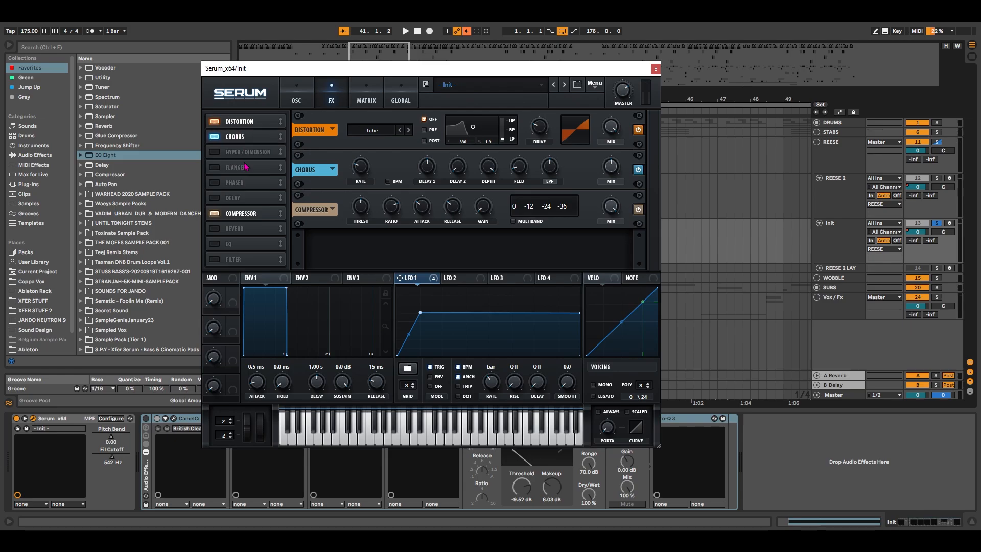
drag(248, 213, 254, 153)
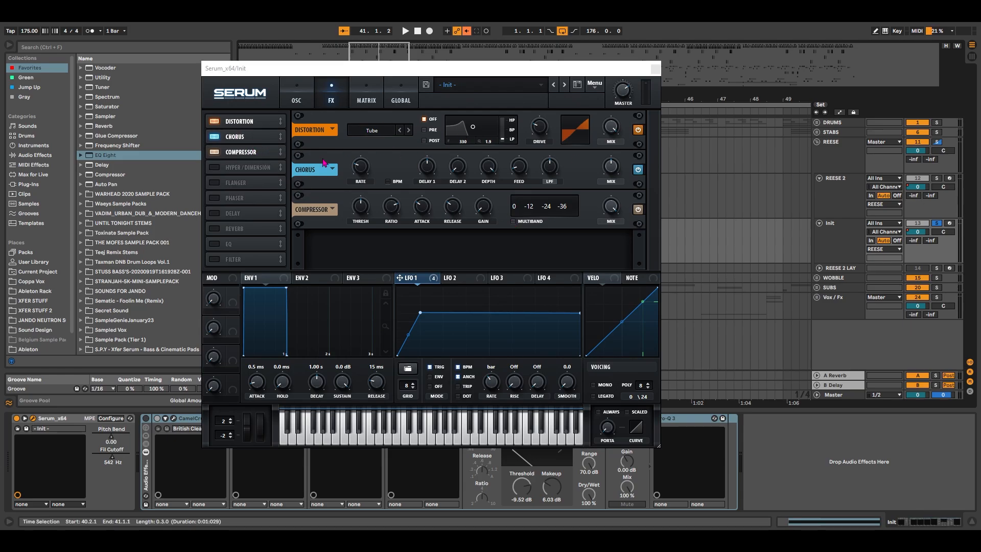
click(553, 128)
drag(400, 278, 528, 149)
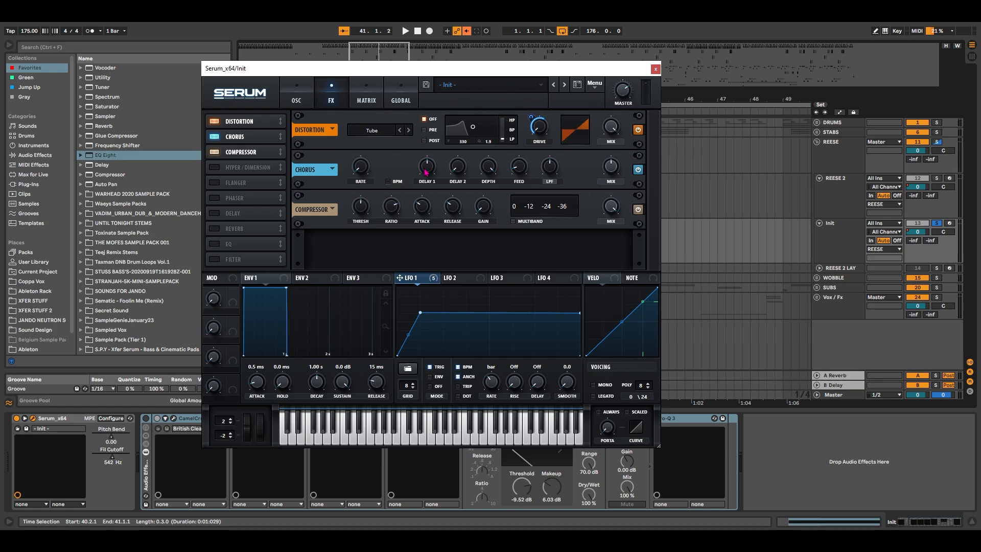
Adjust the chorus delay 1, depth, feedback, low-pass filter and mix, and switch the compressor to multiband with the low band at 59%.
drag(425, 173, 429, 223)
drag(487, 169, 484, 240)
drag(522, 168, 534, 240)
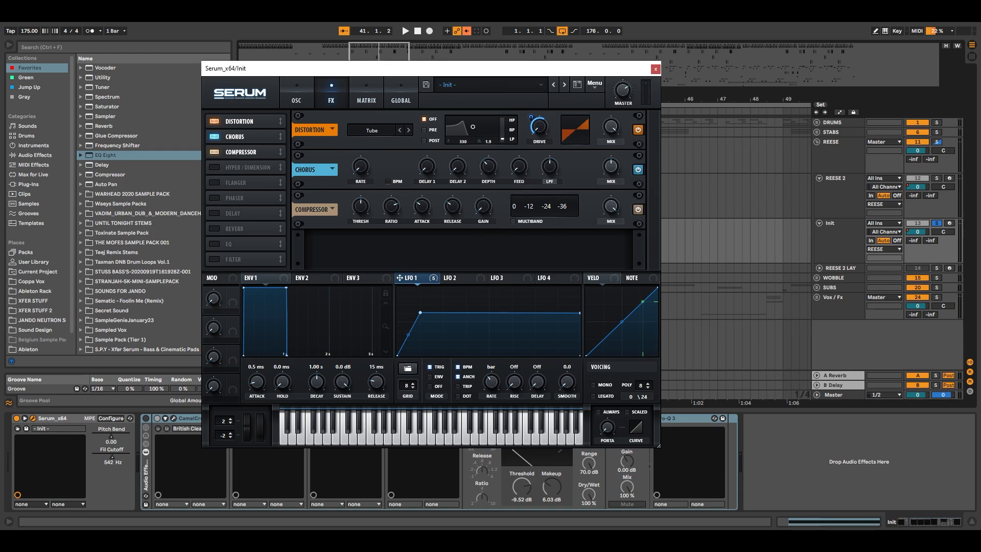
drag(552, 167, 552, 109)
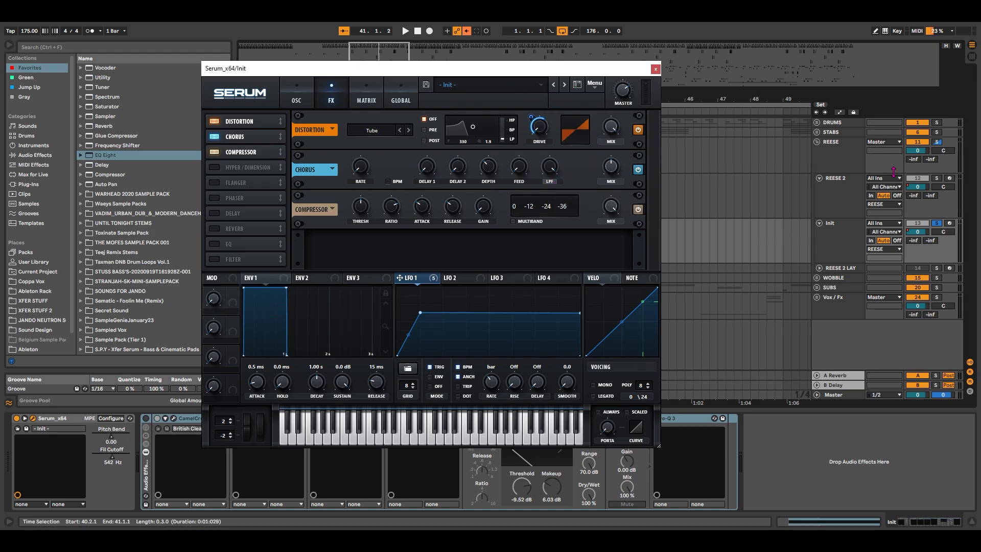
drag(611, 166, 612, 190)
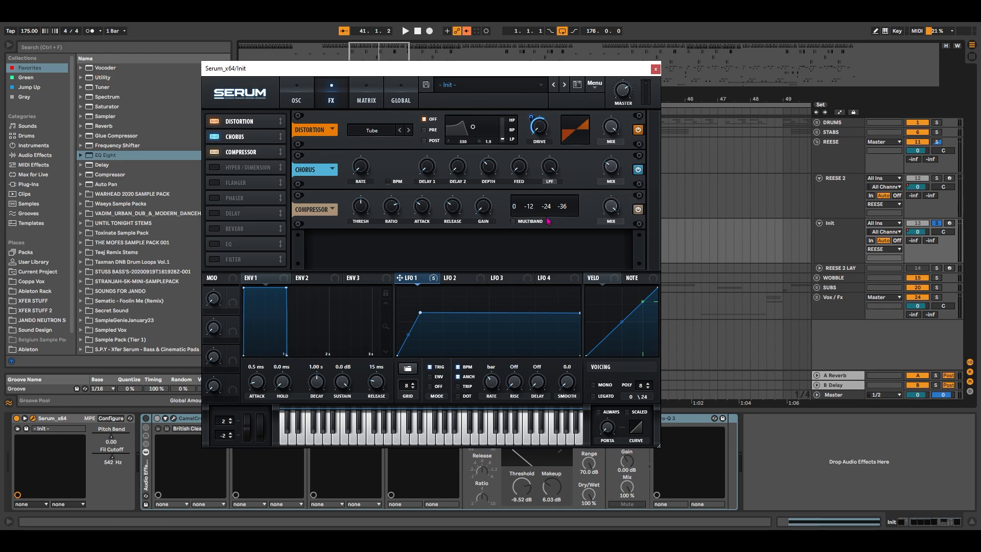
click(514, 223)
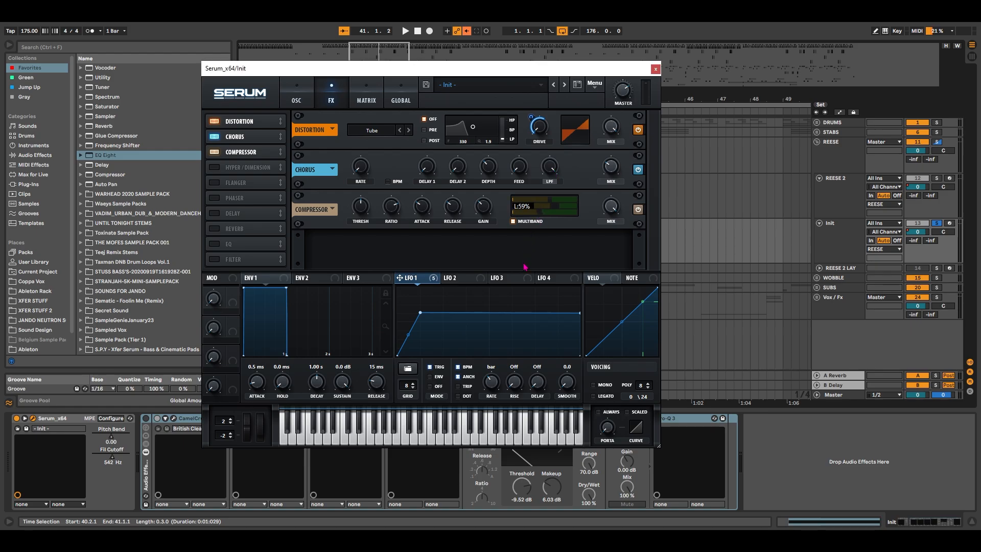
Return to the oscillator view, play the Init clip with Serum moved aside, and close the Serum window.
click(296, 100)
drag(416, 70, 470, 317)
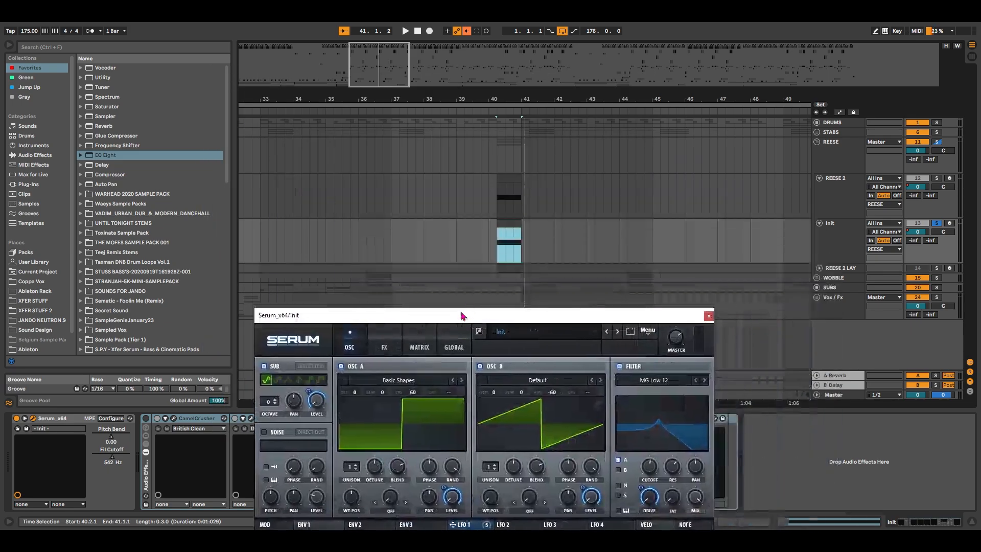
key(space)
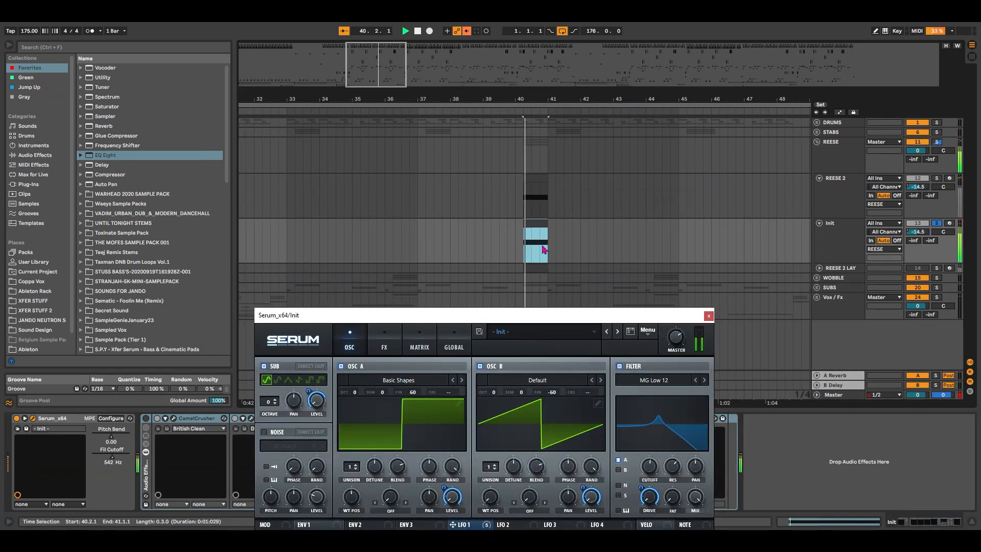
drag(541, 317, 560, 136)
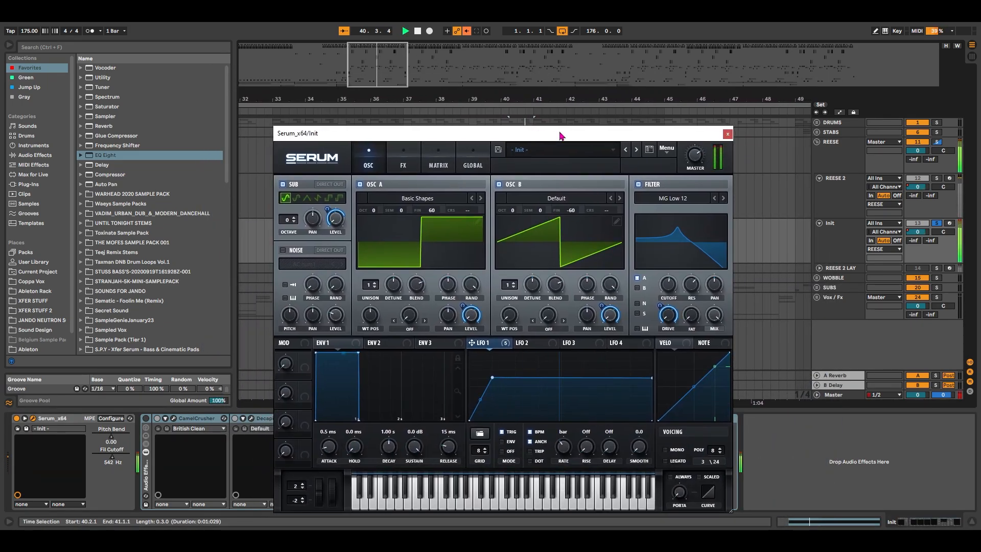
click(727, 134)
Activate the Init track's audio effect rack with only CamelCrusher on, and delete the FabFilter device preceding the Glue Compressor.
click(146, 419)
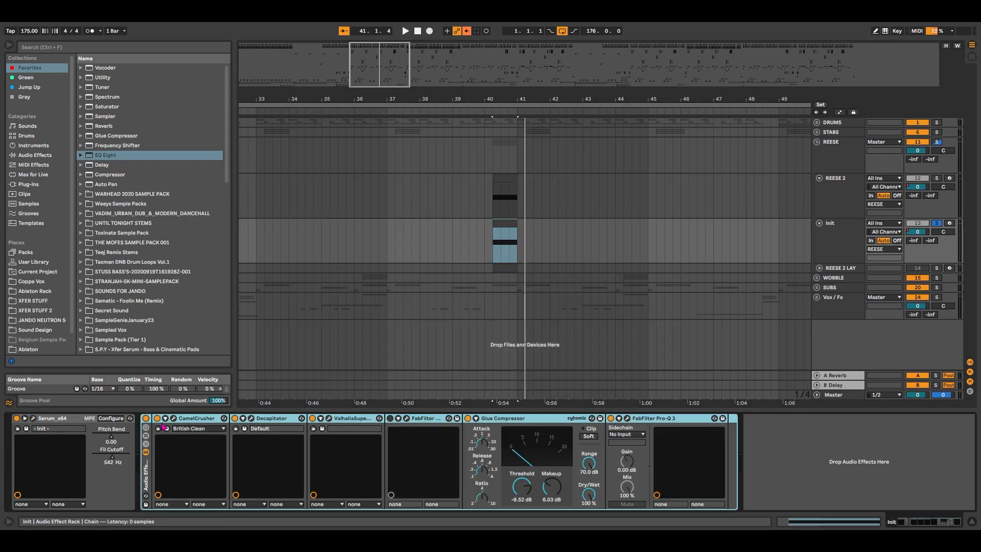
click(235, 418)
click(312, 418)
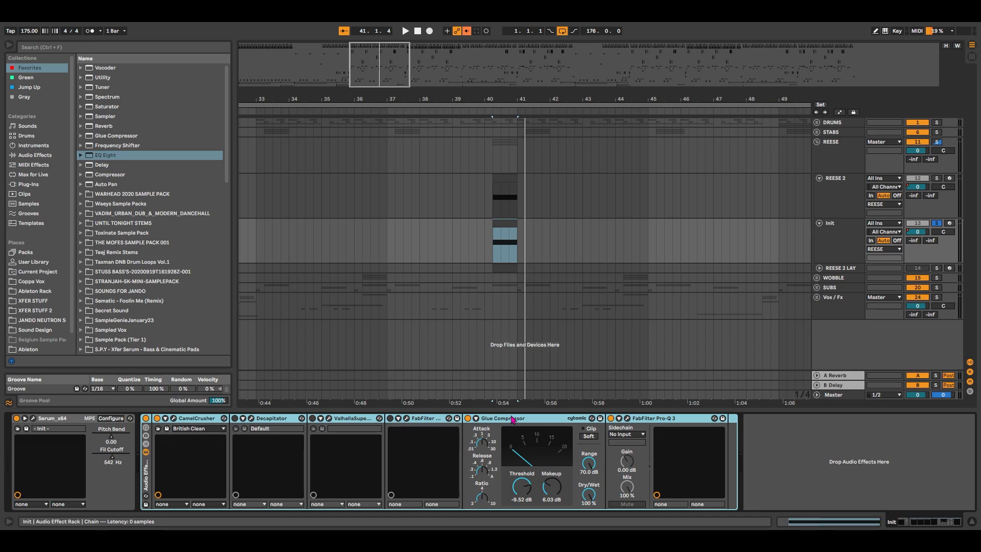
click(467, 418)
click(611, 418)
click(459, 427)
key(Delete)
Play the clip through CamelCrusher, then enable Decapitator, ValhallaSupermassive and the Glue Compressor, viewing the Decapitator and Valhalla settings.
click(174, 418)
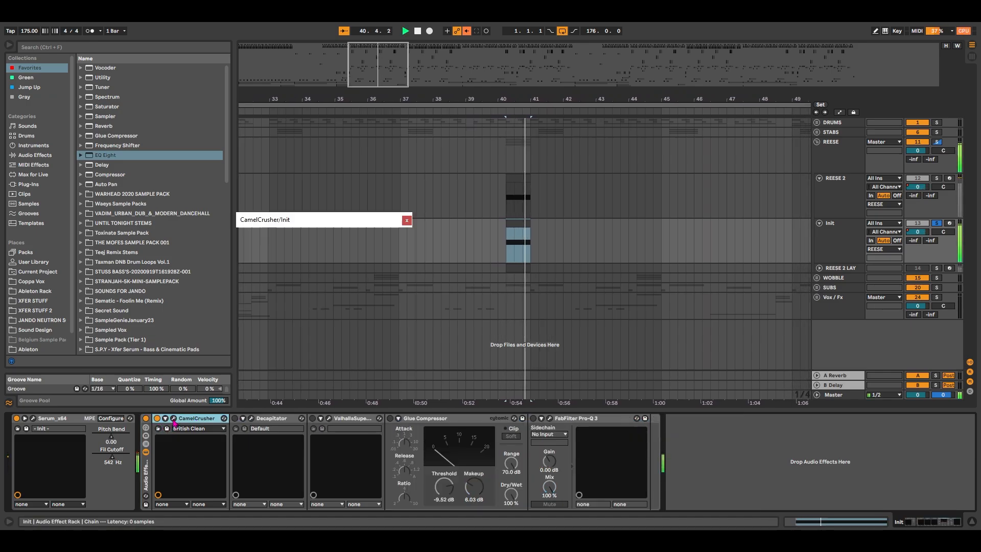
click(407, 220)
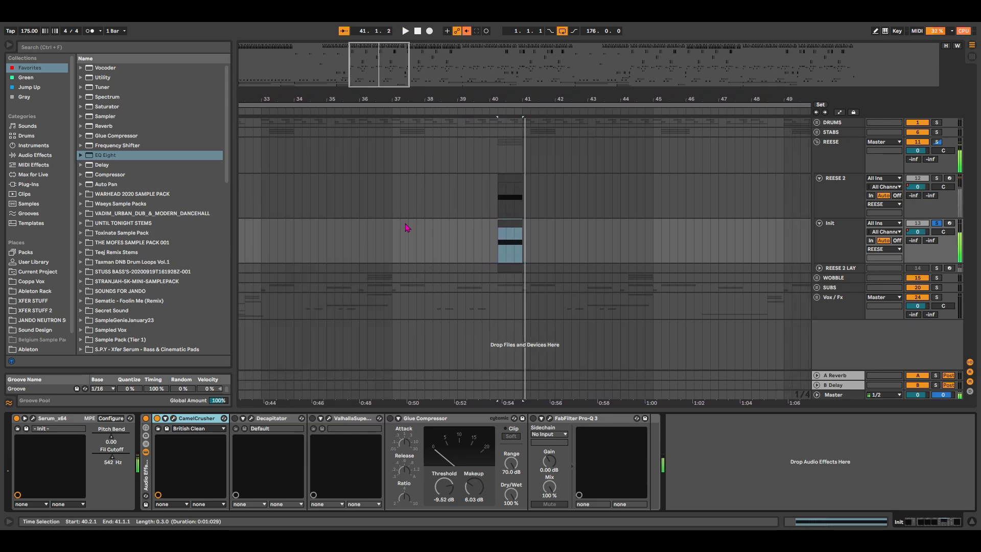
click(236, 418)
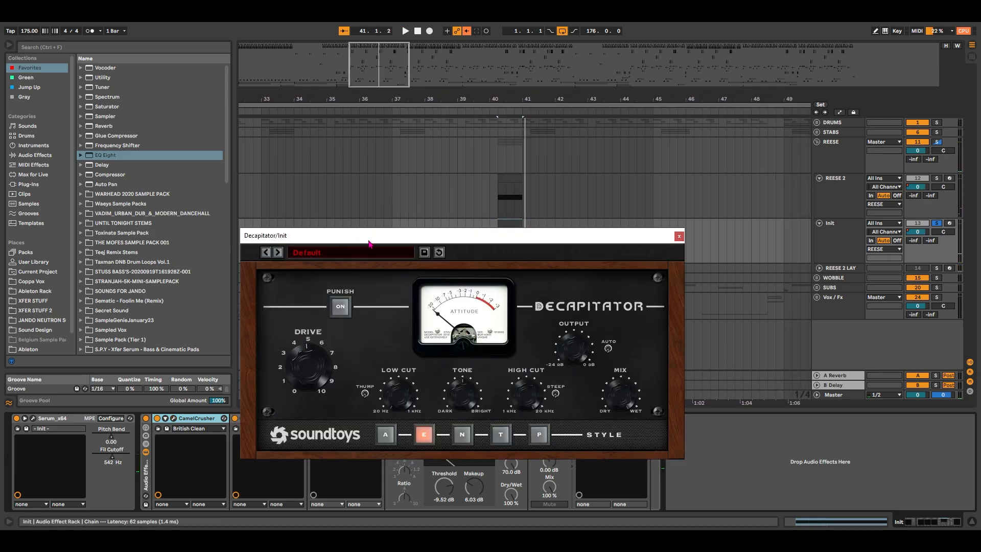
drag(369, 243, 315, 108)
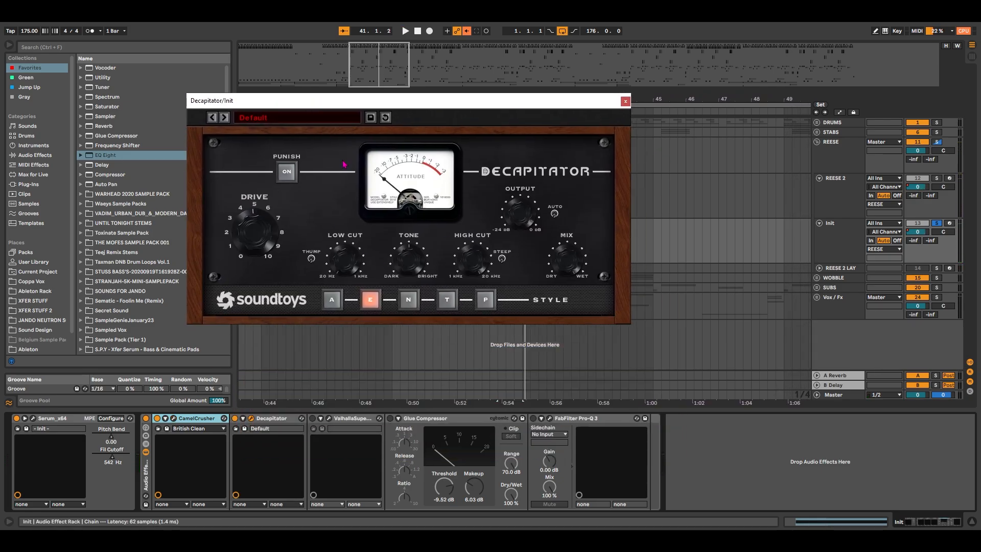
click(625, 101)
click(313, 418)
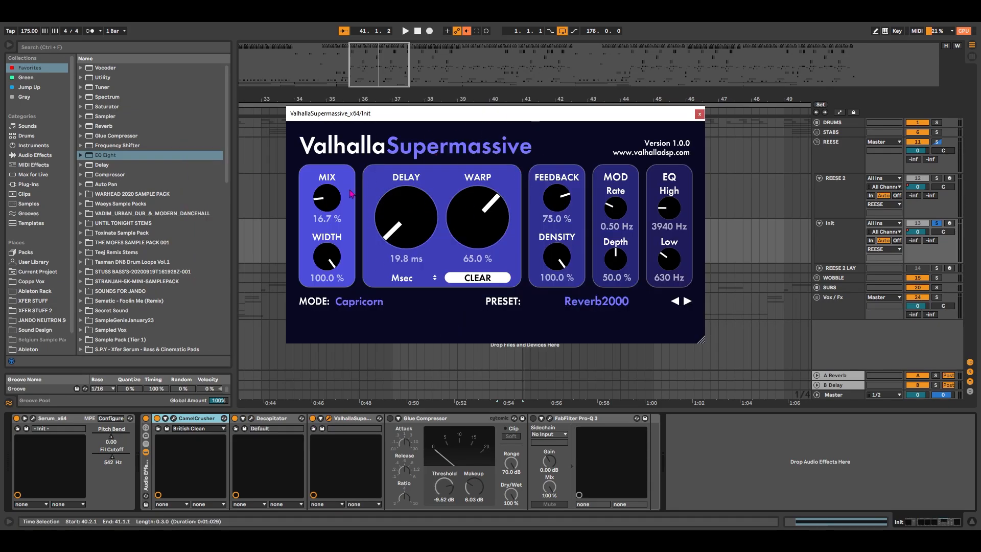
click(699, 114)
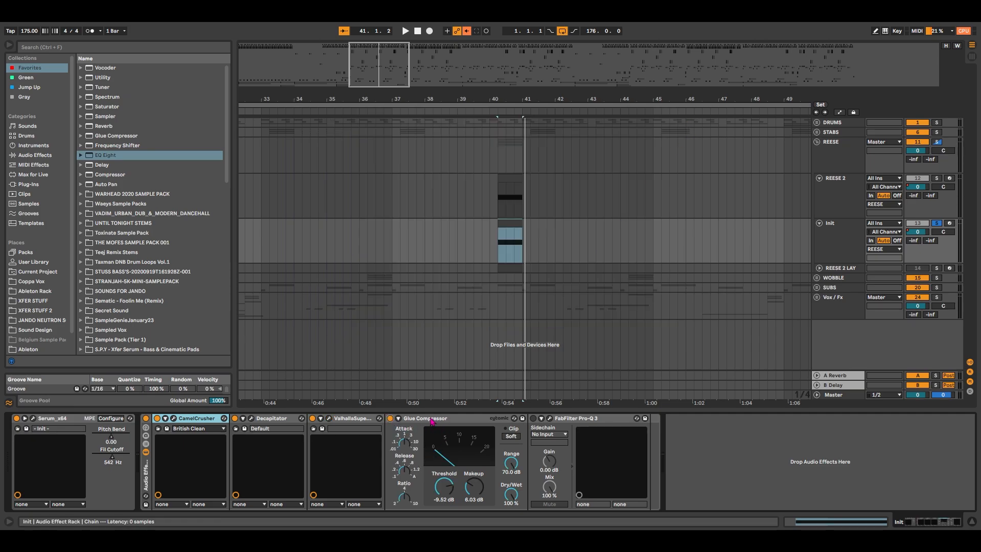
Enable FabFilter Pro-Q 3, view its low-cut curve, and play the Init clip through the full effects chain.
click(534, 418)
click(551, 419)
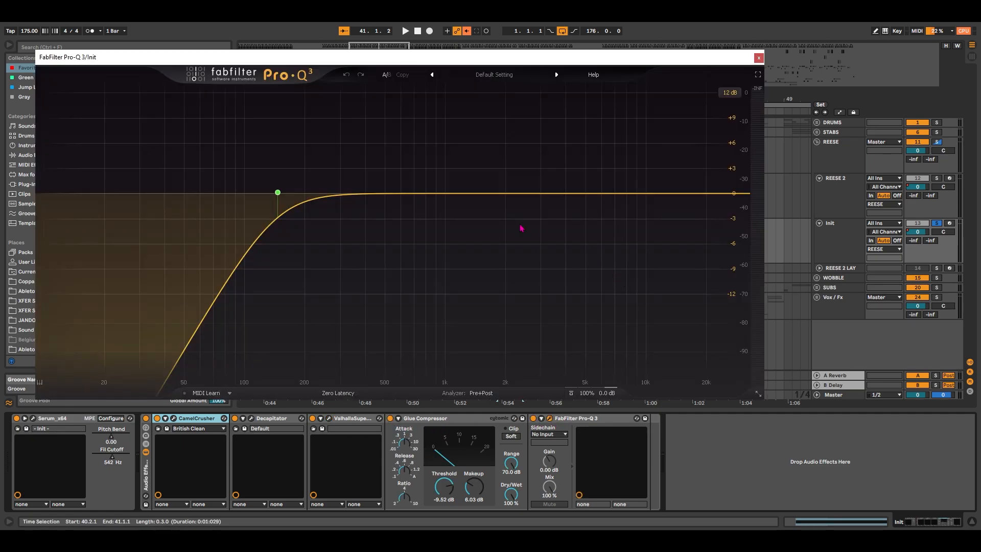
click(770, 64)
click(759, 58)
key(space)
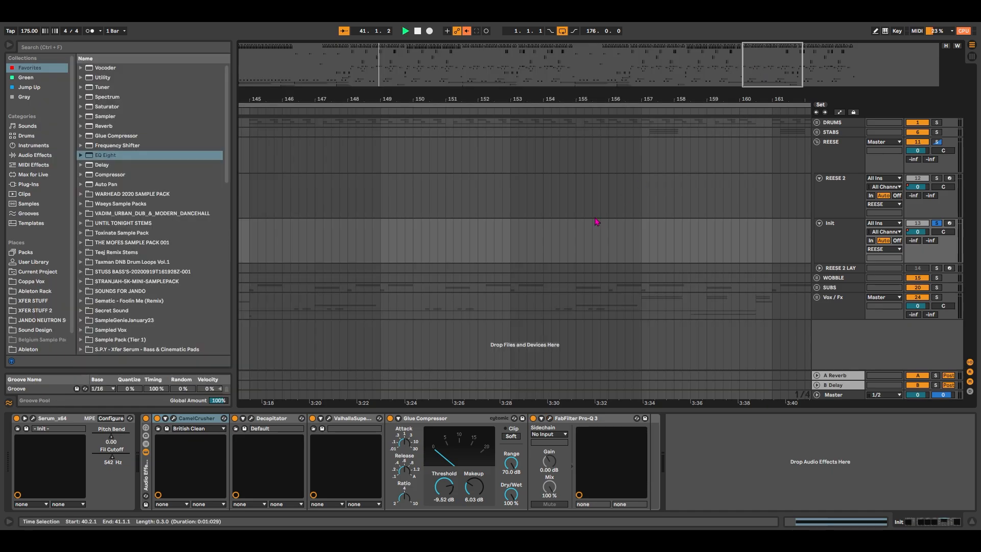
key(space)
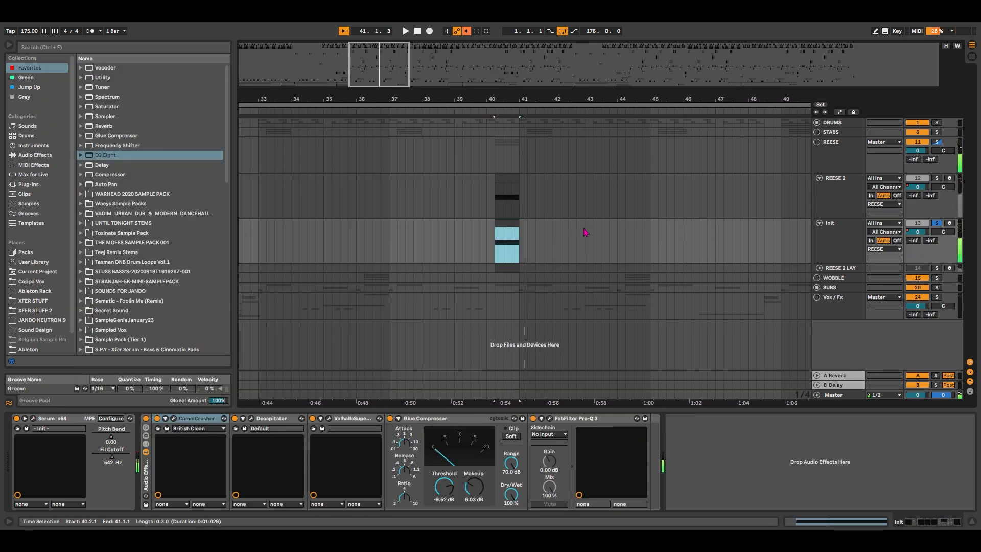
Show the automation lanes and re-enable the Serum Pitch Bend automation on the Init track.
click(816, 228)
key(a)
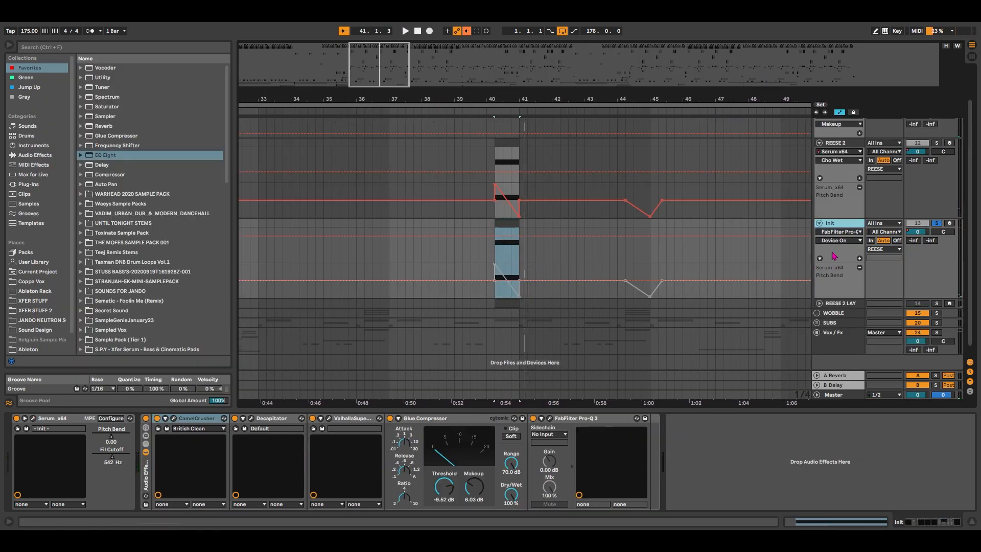
click(824, 282)
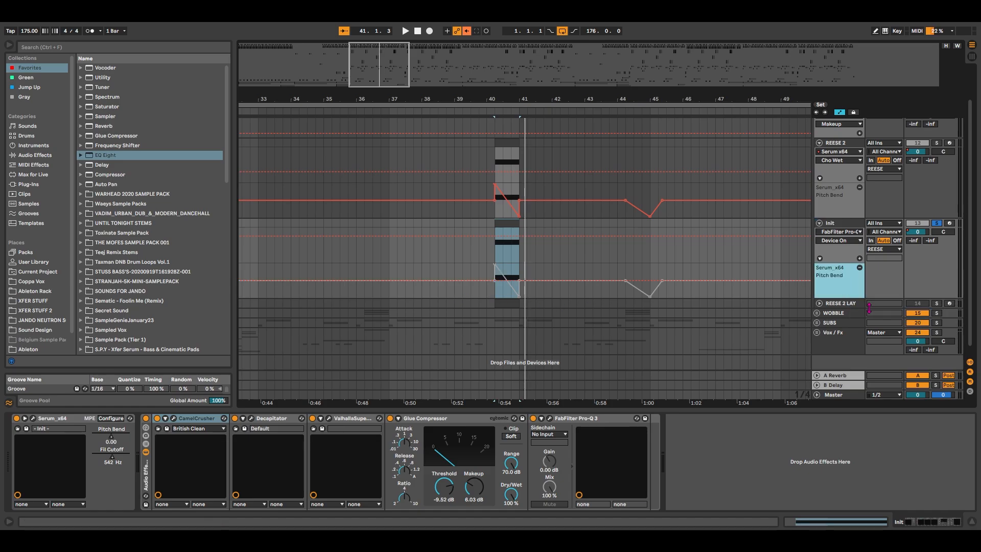
right_click(854, 283)
click(879, 310)
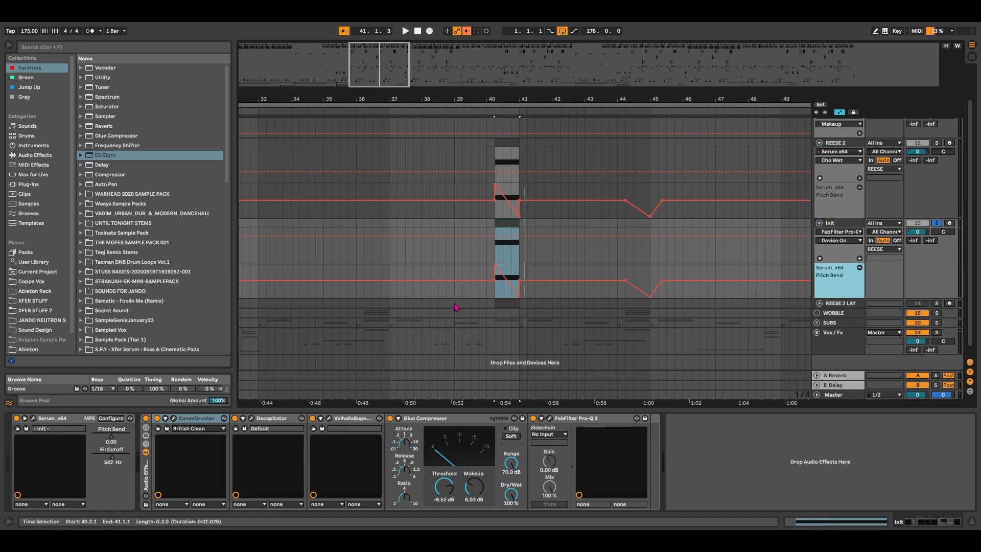
Open Serum on the Init track and move its window up to inspect the pitch-bend range.
drag(371, 55, 374, 86)
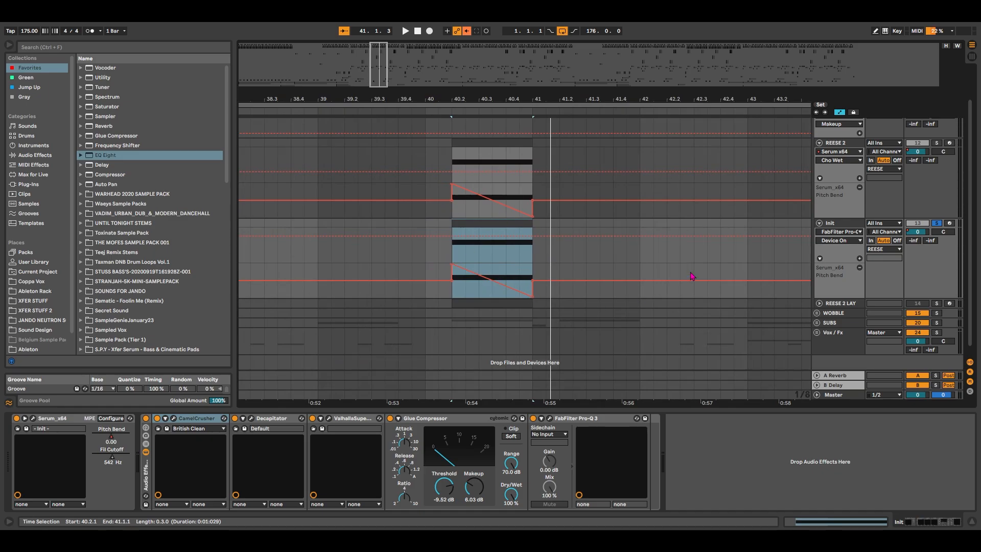
click(33, 418)
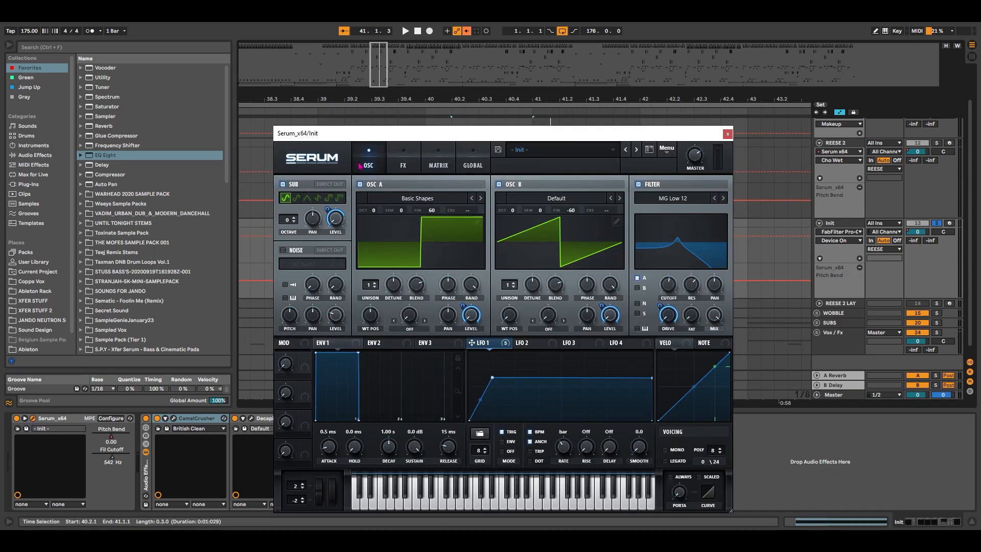
drag(426, 134, 399, 48)
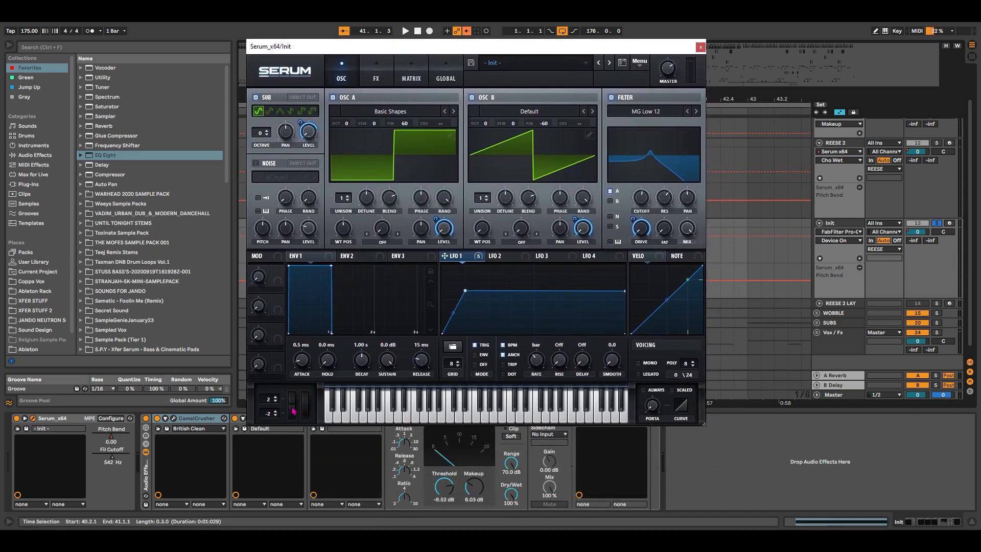
Set Serum's upper pitch-bend range to 11 on the Init track and play the soloed Init clip with its pitch-bend automation.
click(294, 410)
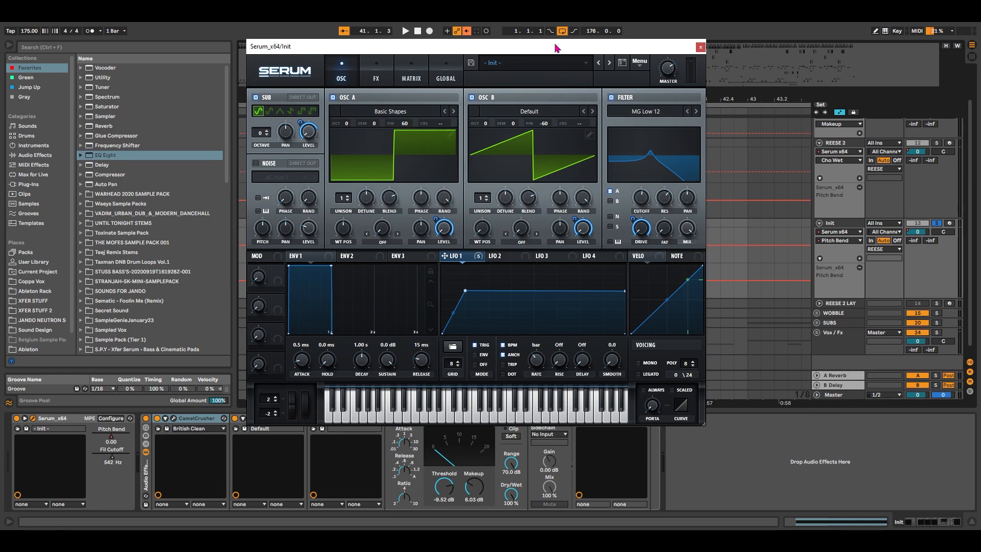
drag(555, 47, 539, 373)
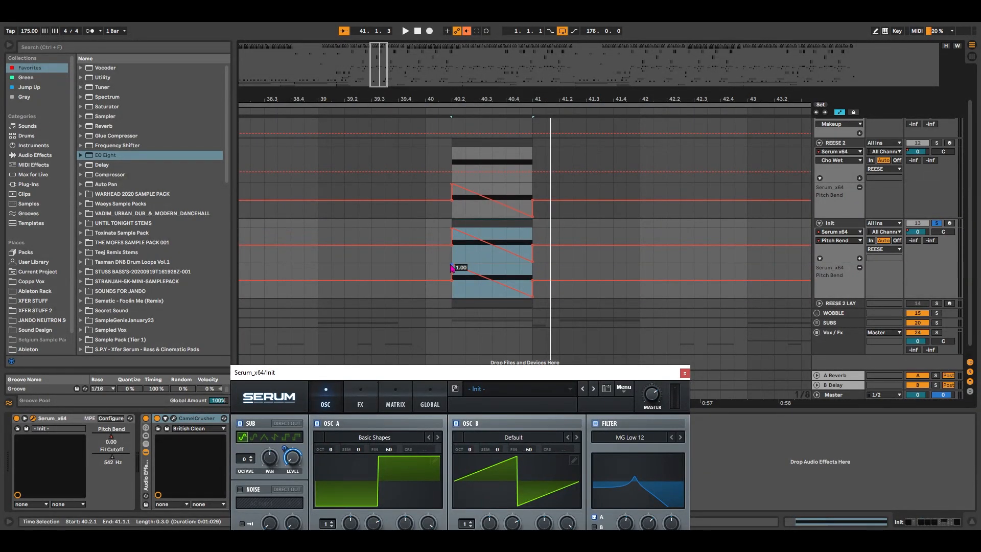
drag(533, 298, 532, 302)
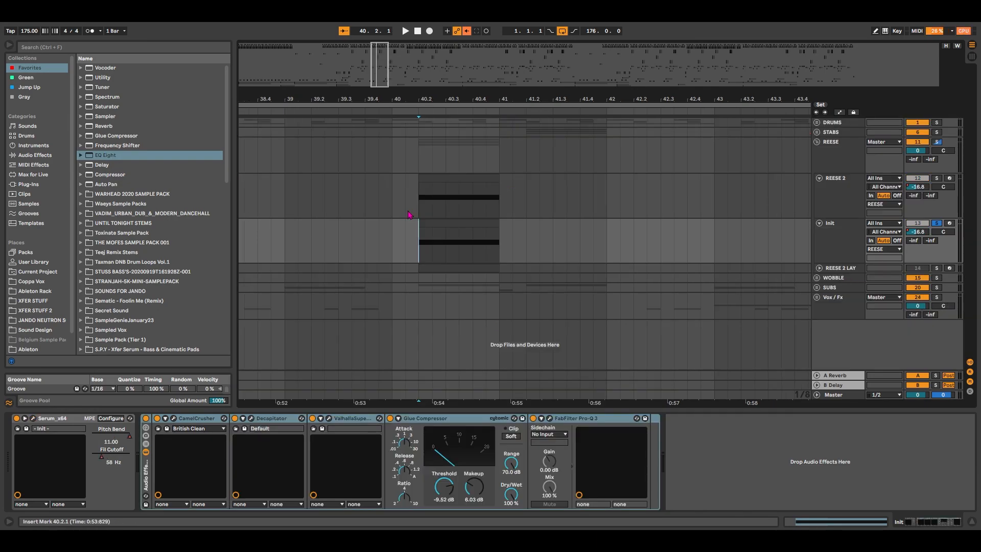
click(453, 222)
key(space)
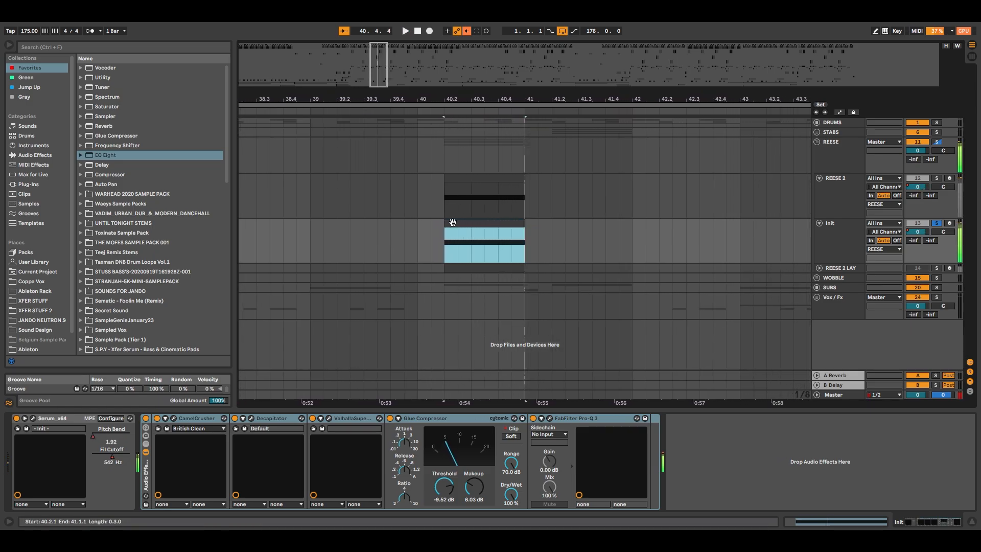
key(space)
Reveal the automation lanes and display Serum's Fil Cutoff envelope on the Init track beside the open synth window.
drag(630, 91, 202, 154)
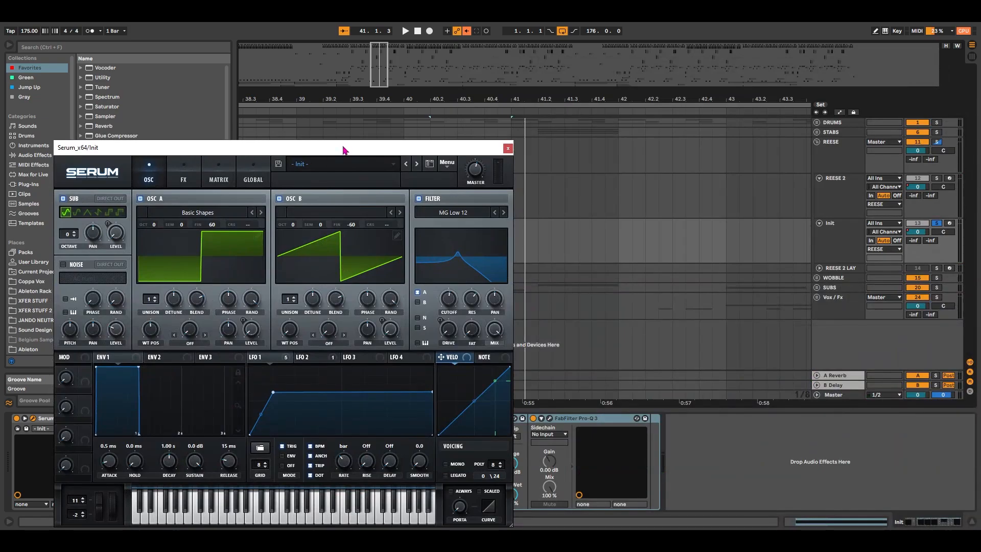
drag(344, 150, 221, 67)
key(a)
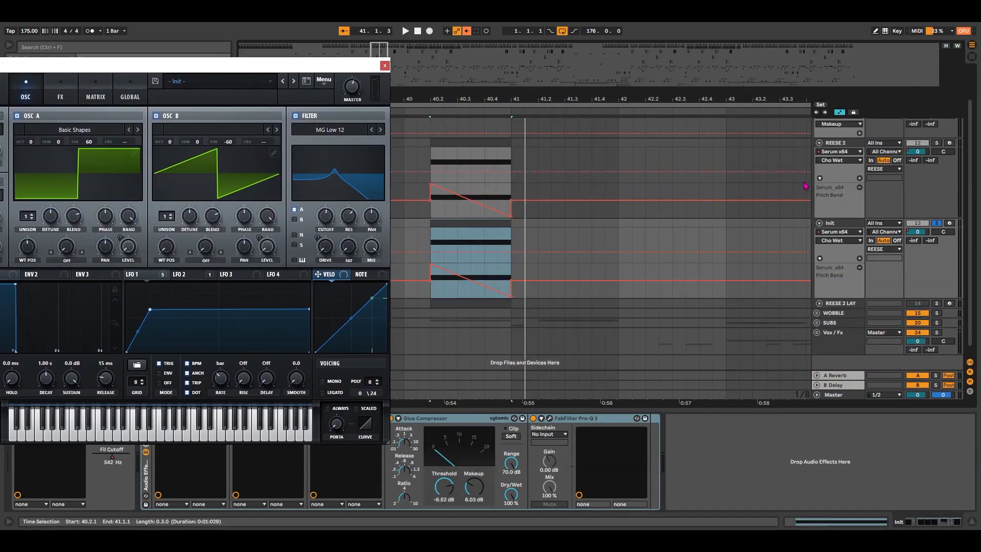
click(835, 243)
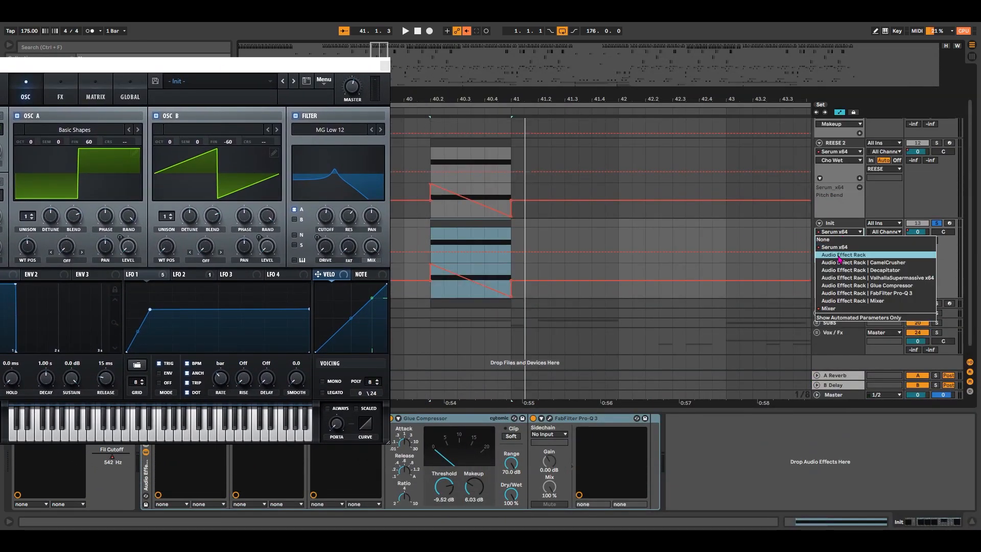
click(828, 241)
click(830, 242)
click(835, 265)
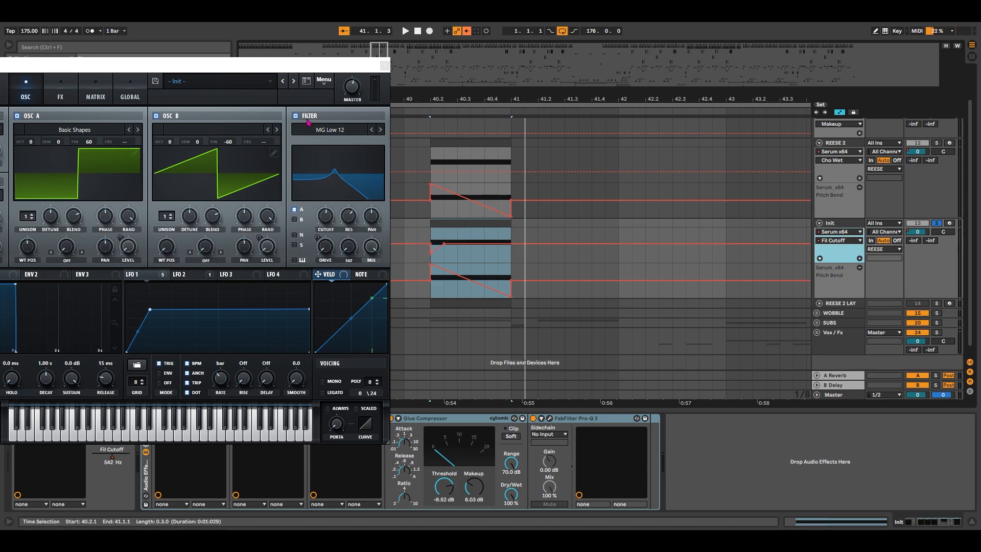
mouse_move(241, 71)
mouse_down()
mouse_move(269, 82)
mouse_move(241, 67)
mouse_up()
drag(313, 71, 280, 80)
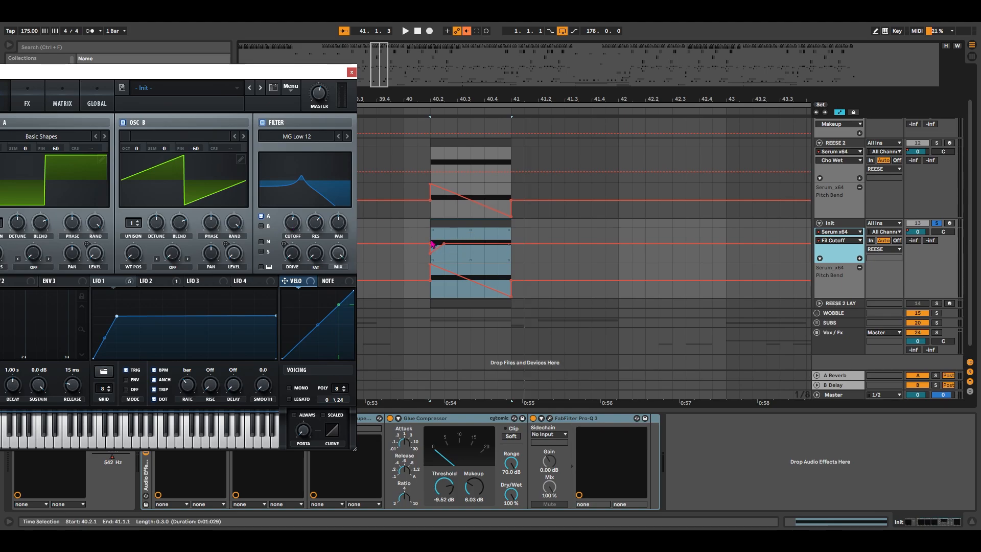
Examine the cutoff ramp at the start of the Init clip and play the clip from 40.2.1.
drag(431, 254, 444, 245)
click(430, 238)
key(space)
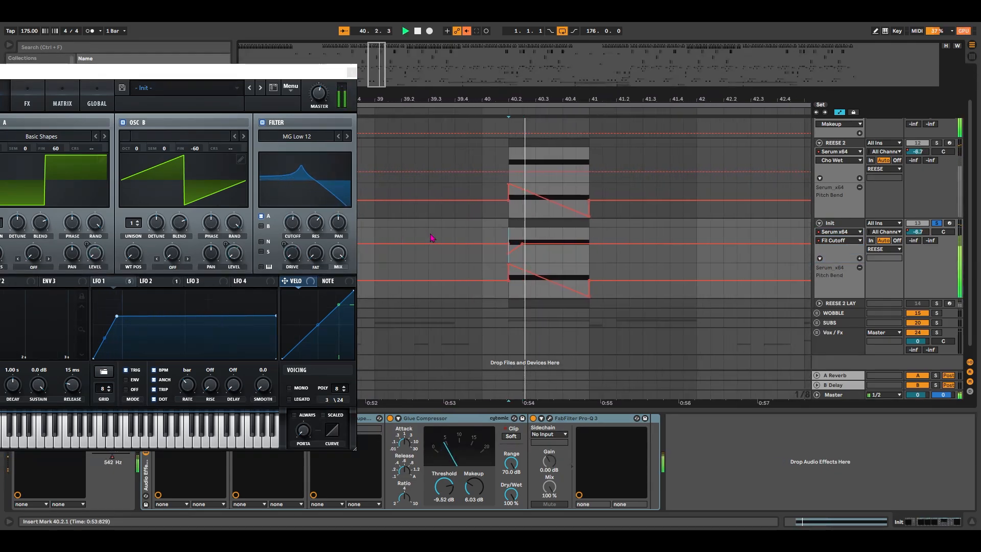
key(space)
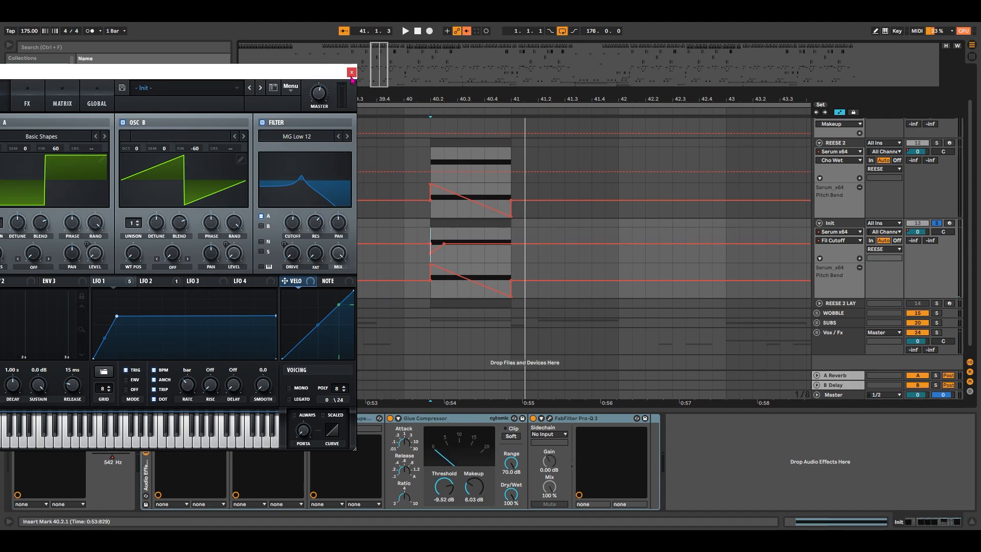
Close Serum, hide the automation, unsolo the Init track, and play the full mix from bar 39.
click(351, 73)
key(a)
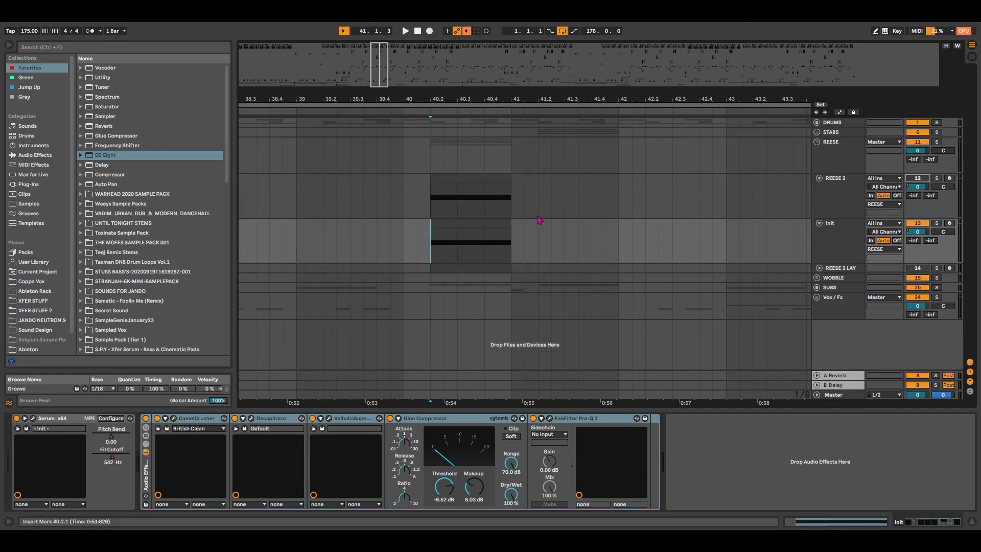
click(295, 189)
key(space)
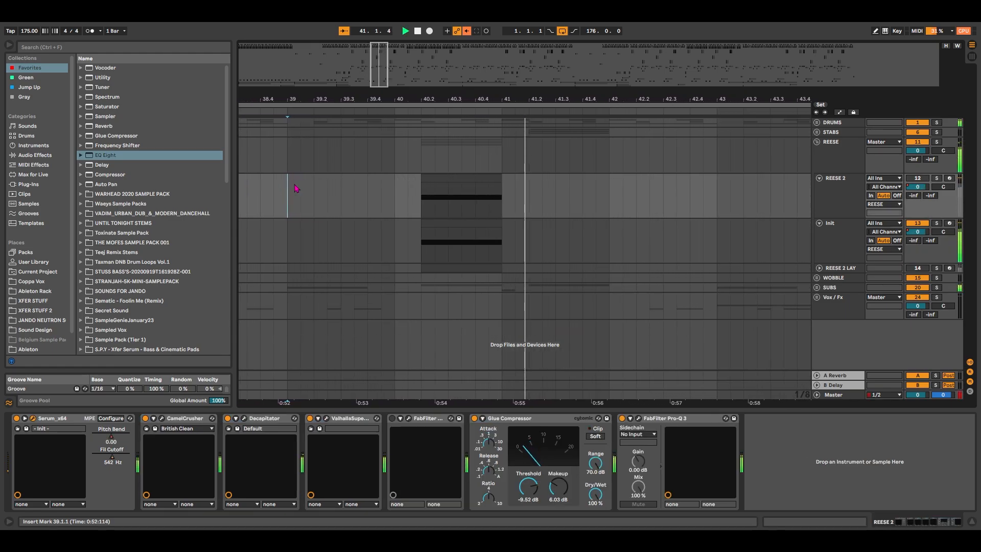
key(space)
drag(387, 83, 387, 76)
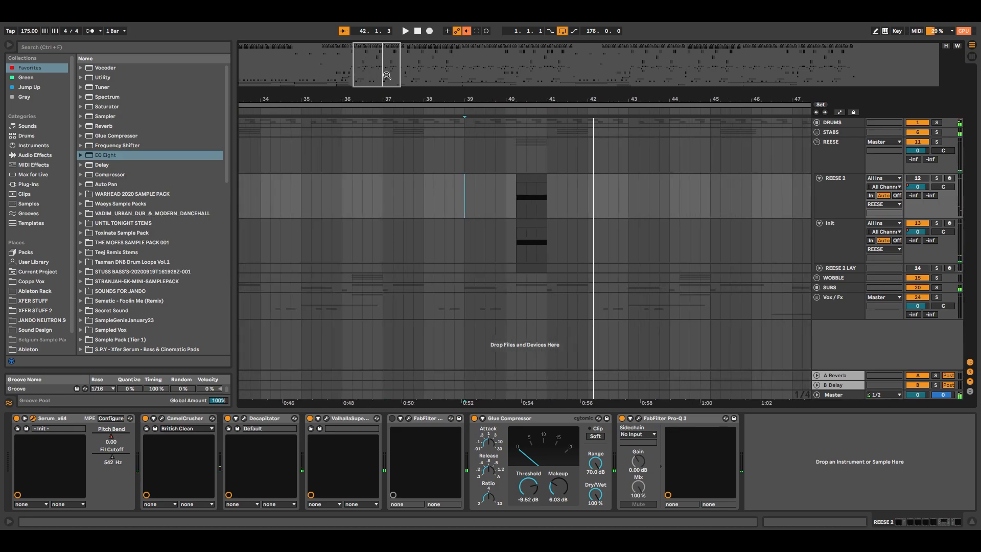
Collapse the REESE 2 and Init tracks and the REESE group, then expand the WOBBLE group and select its Init track.
click(820, 235)
click(820, 178)
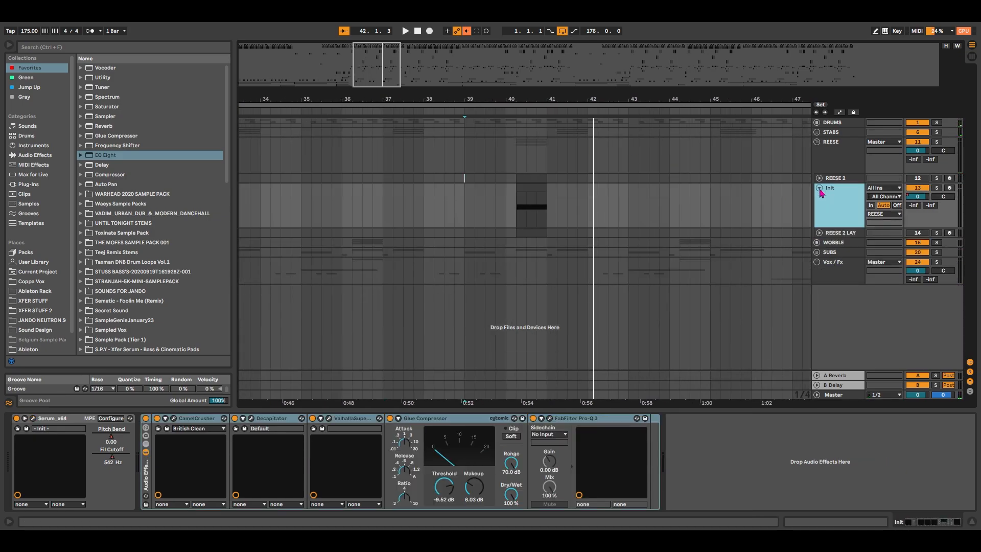
click(819, 188)
click(818, 145)
click(817, 143)
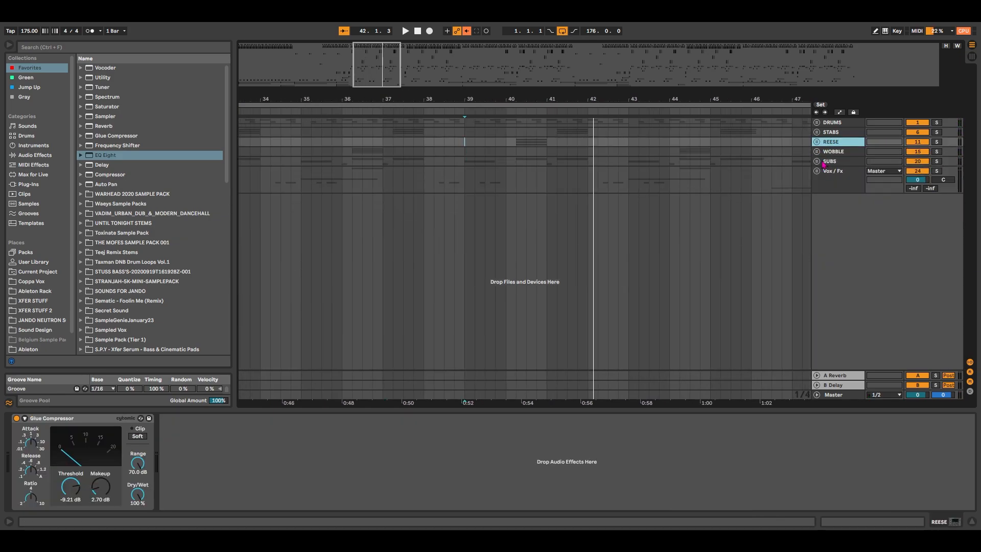
click(817, 152)
click(840, 251)
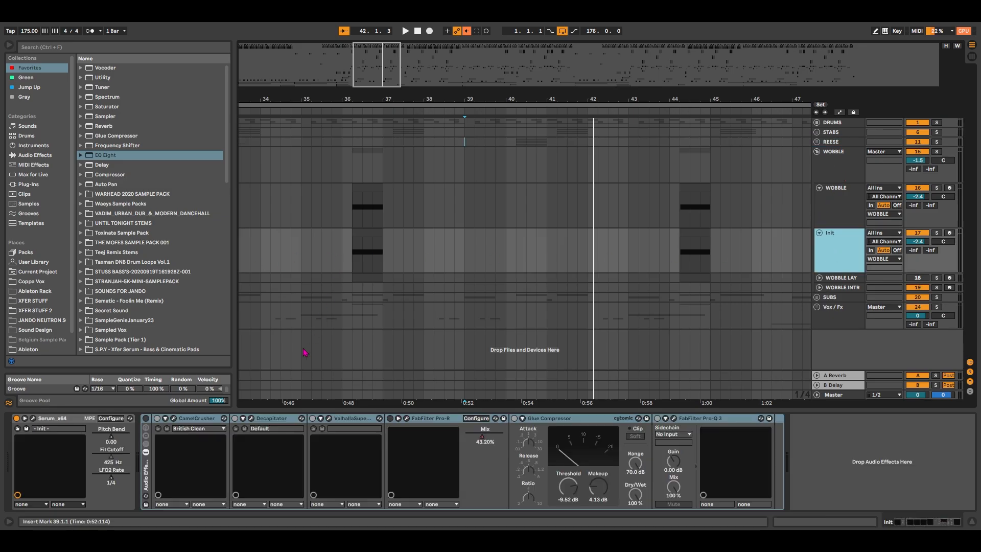
Solo the WOBBLE track and play its clip at bar 36 as the reference sound.
click(375, 261)
click(368, 204)
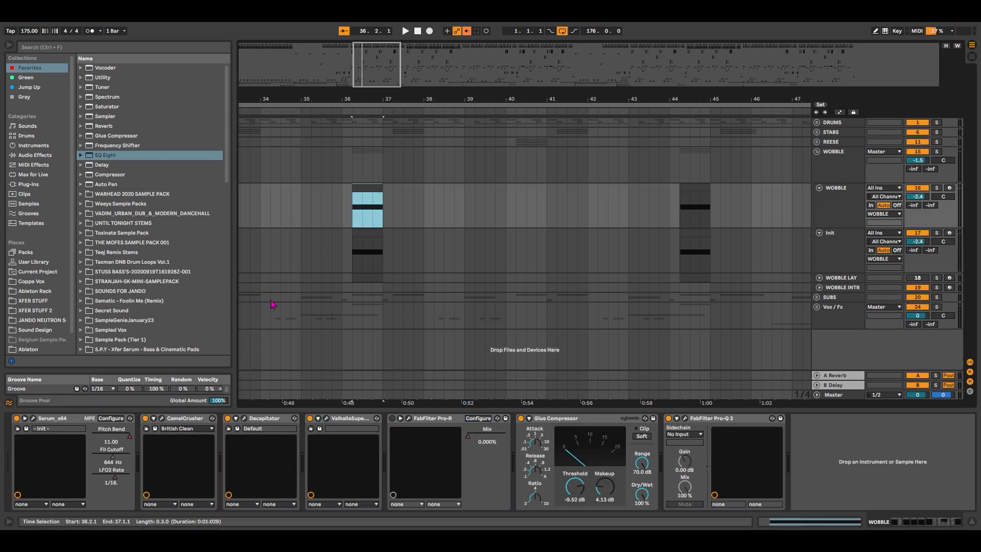
key(space)
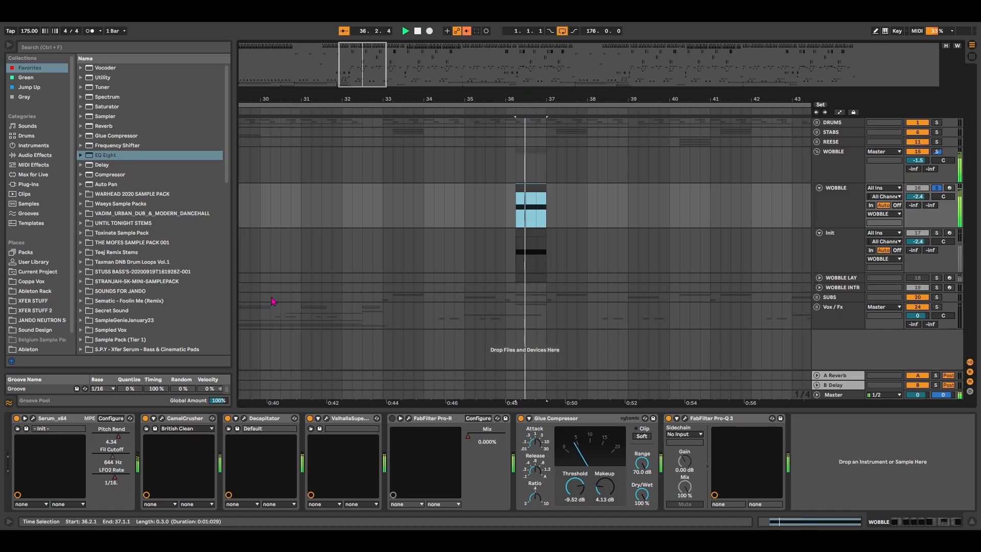
key(space)
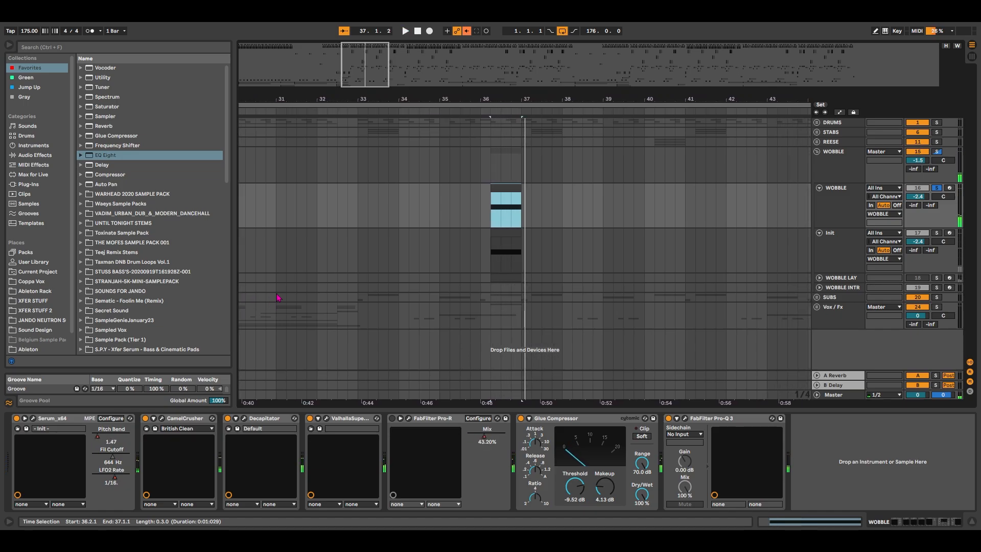
Solo the Init track in the WOBBLE group and play its matching clip with the default Serum patch.
key(Down)
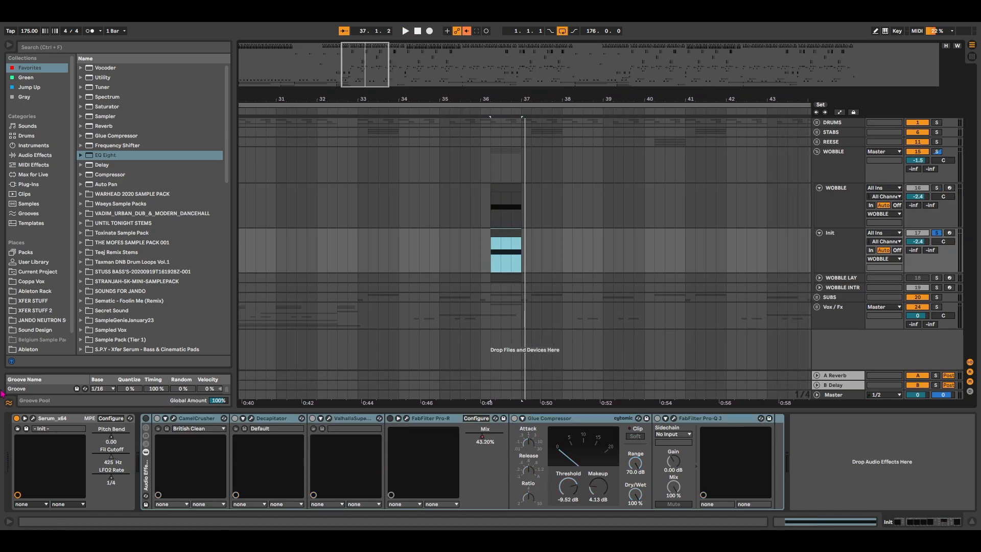
click(33, 419)
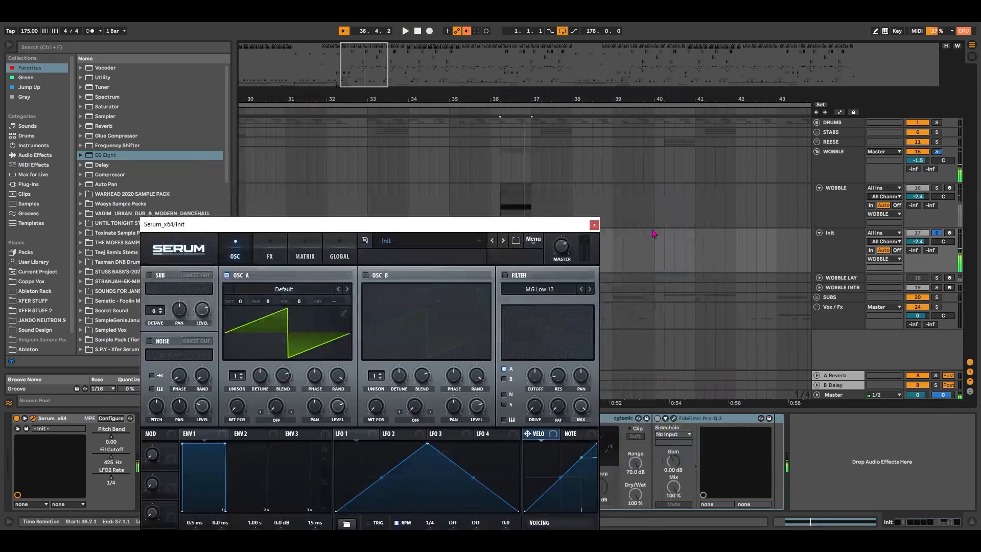
key(ctrl+alt+p)
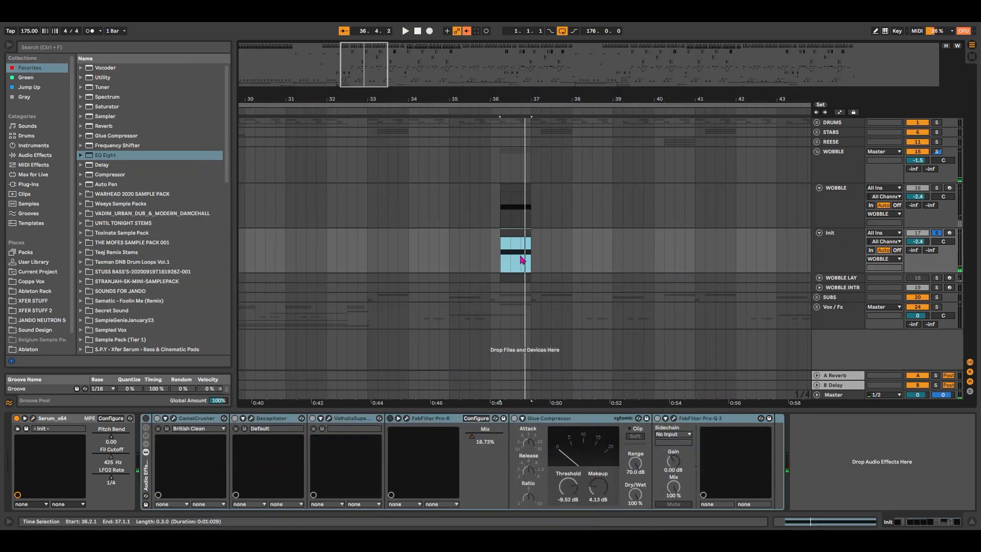
key(Up)
key(Down)
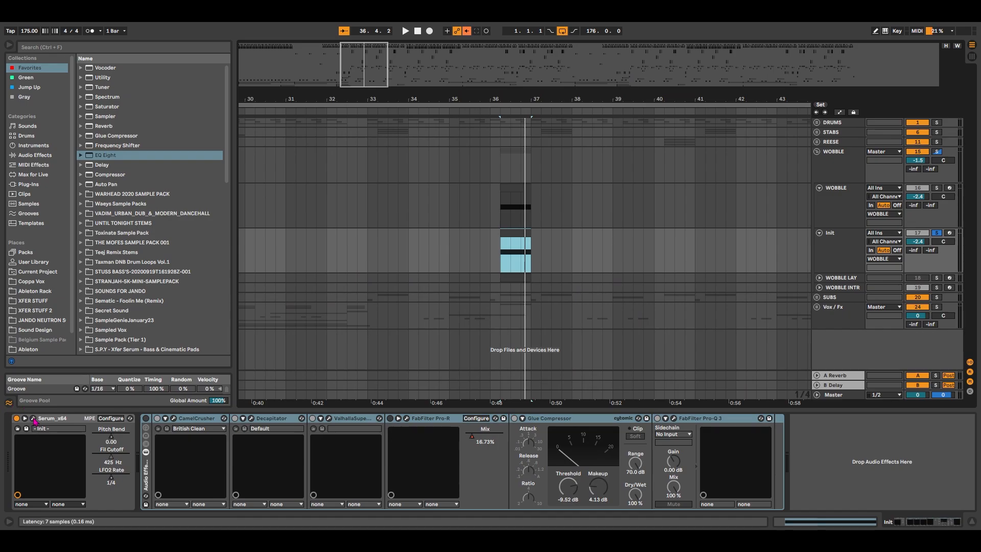
Switch off Serum's sub and OSC B, and assign LFO 1 to OSC A's level in triggered mode at a dotted 1/16 rate.
click(33, 418)
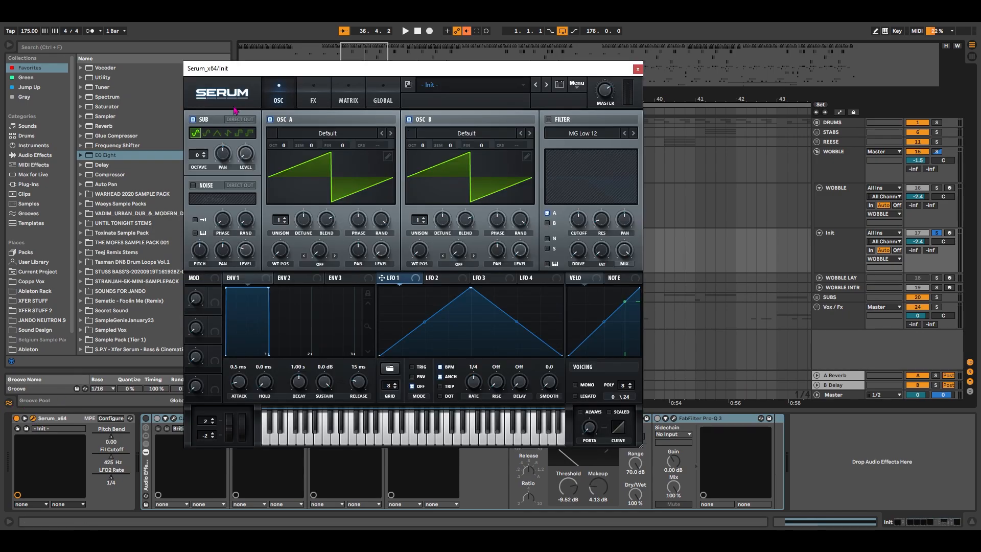
click(194, 120)
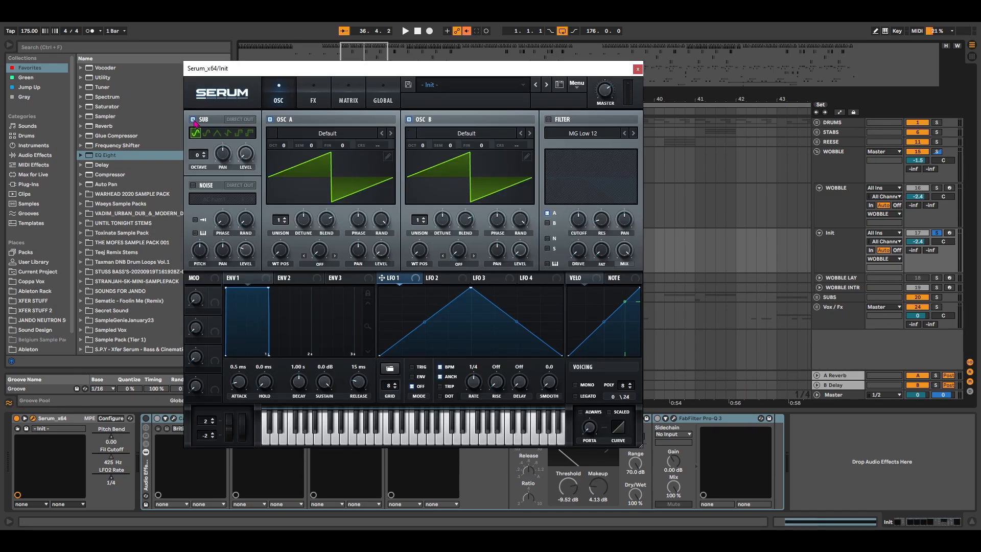
click(409, 120)
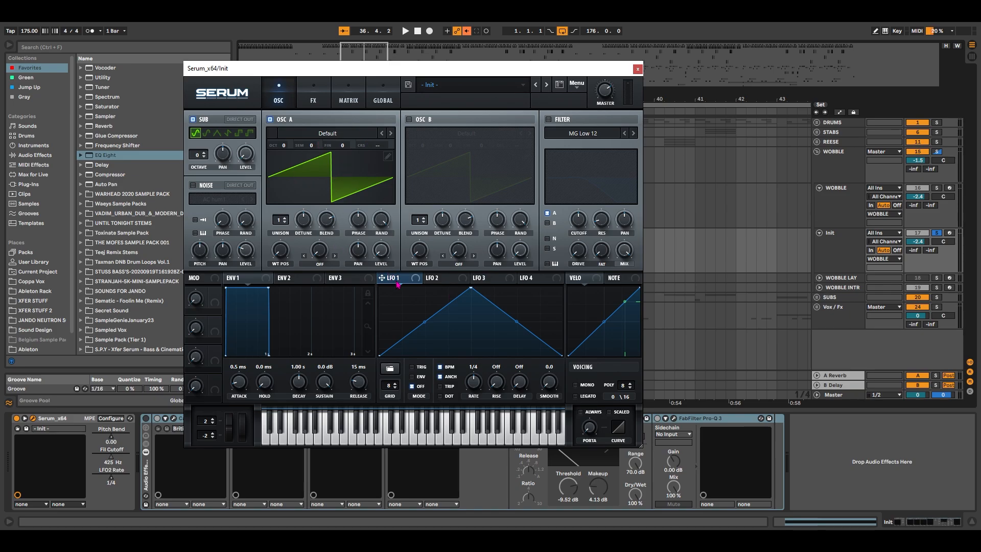
drag(379, 248, 372, 251)
click(194, 119)
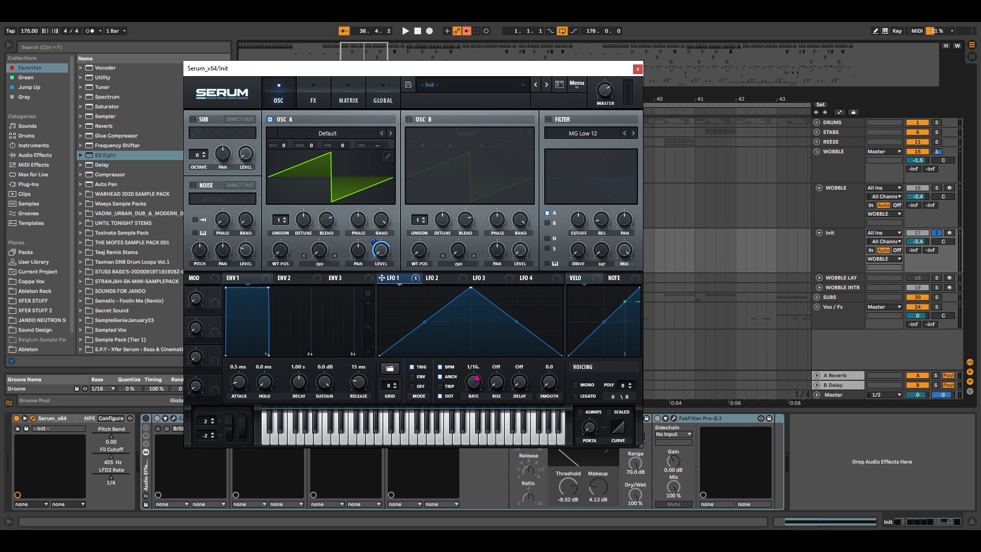
Bend both sides of LFO 1's triangle inward, lower its peak slightly, and play the Init clip.
drag(424, 323, 424, 346)
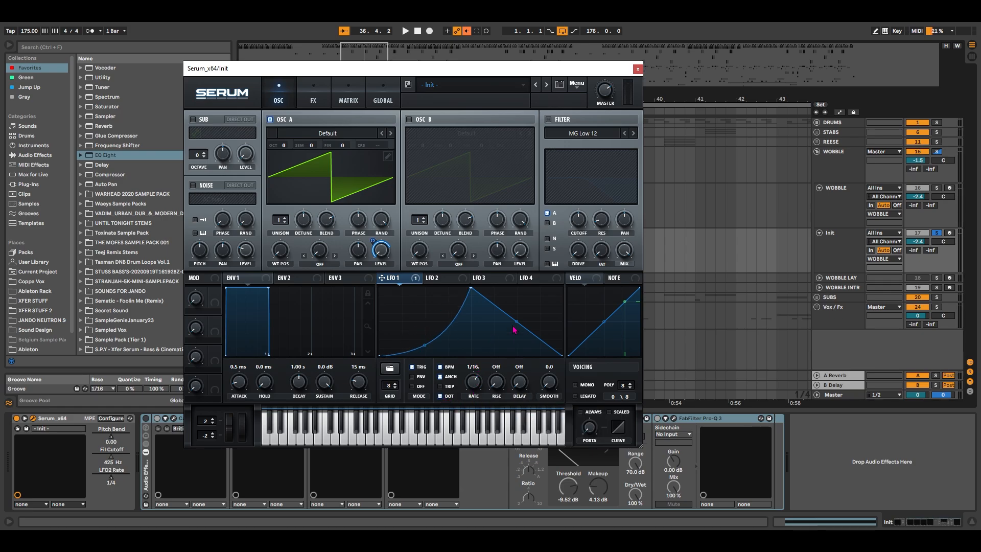
drag(516, 322, 511, 336)
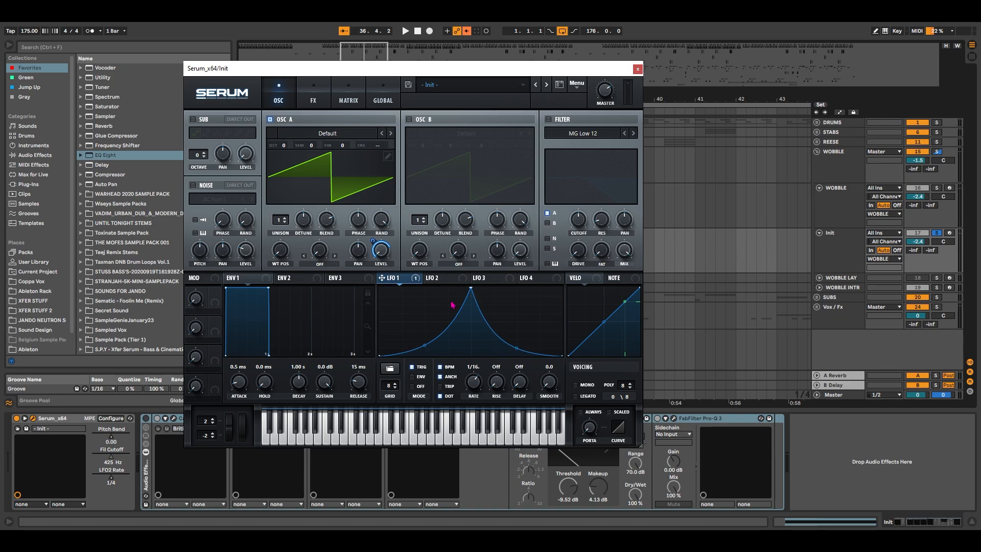
drag(471, 289, 471, 295)
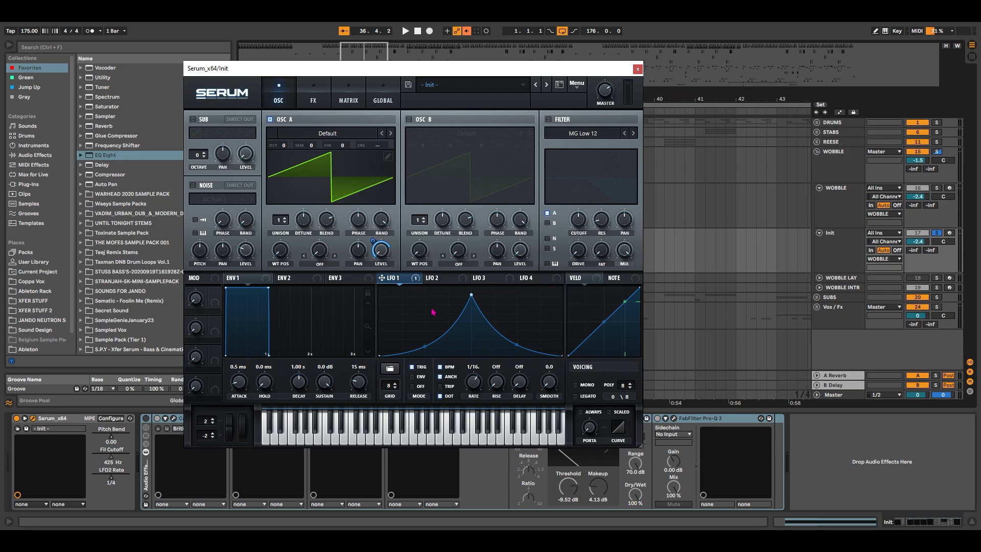
key(space)
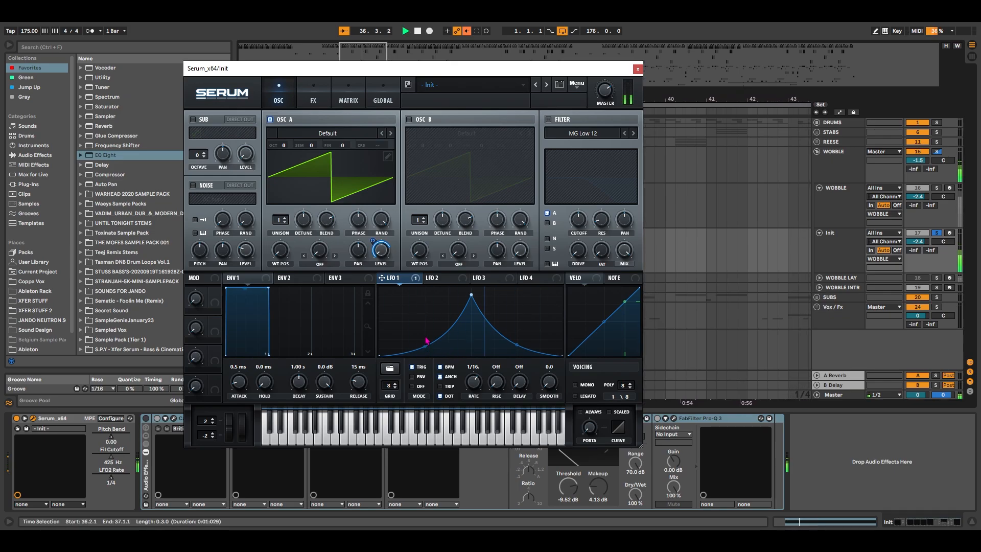
key(space)
Enable the MG Low 12 filter with the cutoff at 644 Hz and raise its resonance.
click(548, 119)
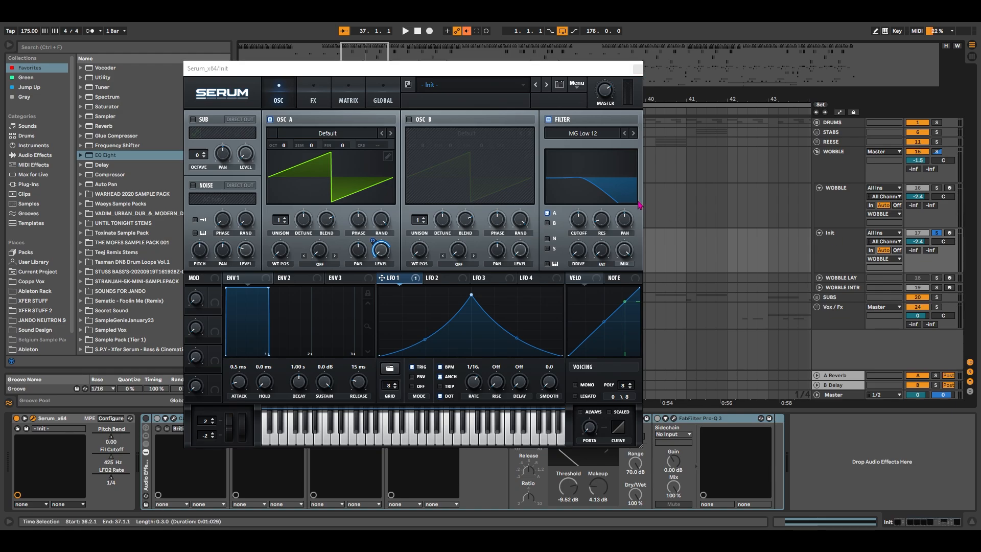
drag(579, 225, 583, 220)
drag(602, 221, 616, 180)
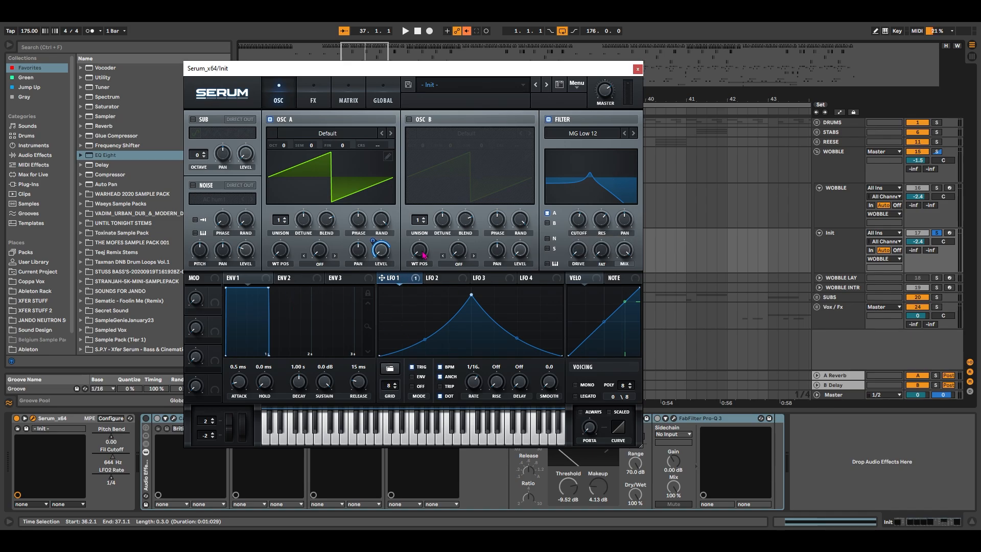
Load the Basic Shapes wavetable into OSC A and move its wavetable position to the square wave.
click(301, 135)
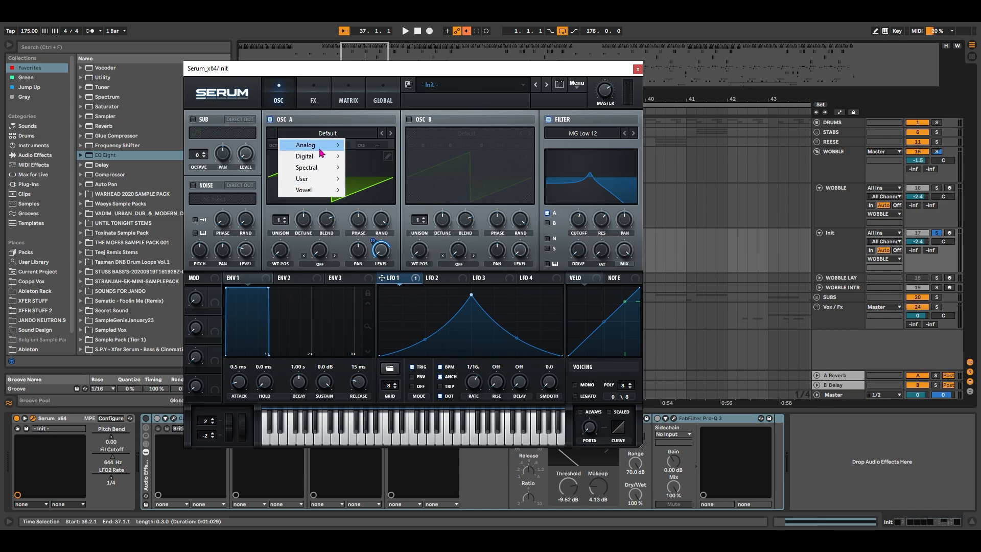
mouse_move(307, 145)
click(375, 194)
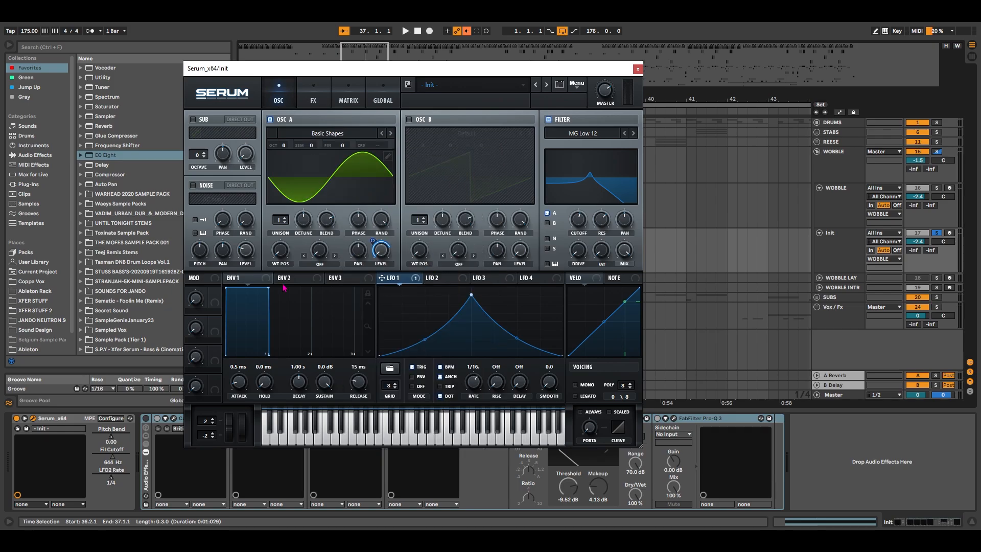
drag(276, 262, 283, 211)
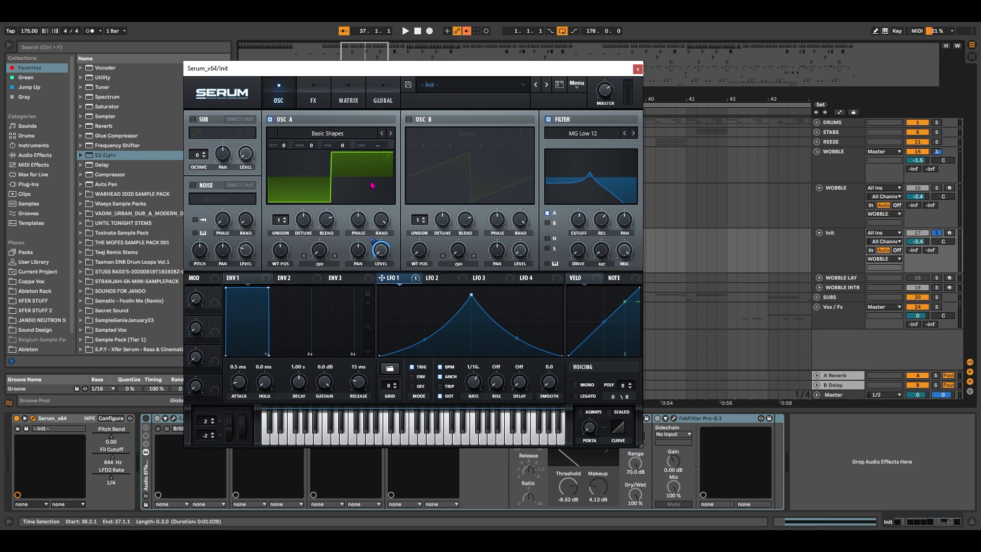
Raise OSC A's fine tuning to 60 cents and play the Init clip.
drag(348, 148, 346, 117)
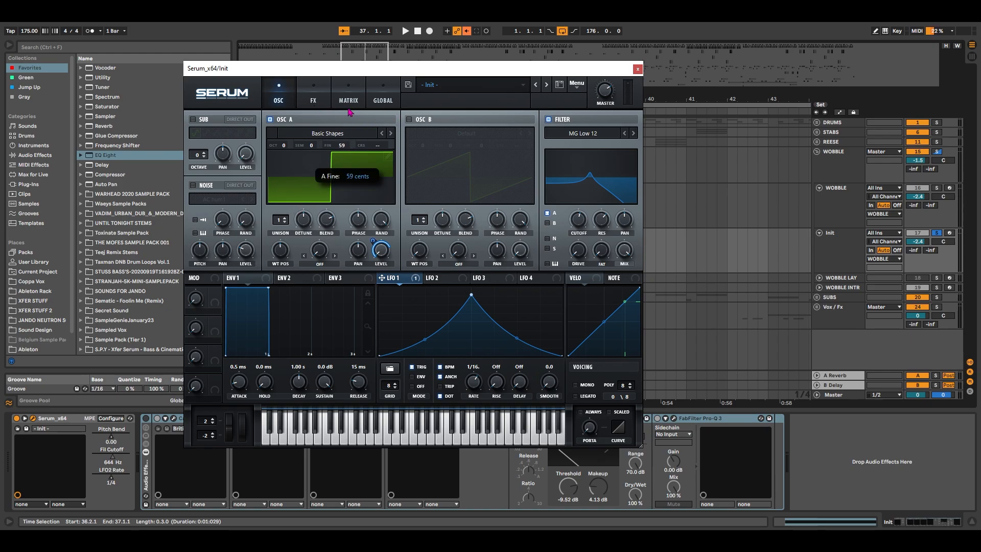
drag(350, 112, 348, 108)
key(space)
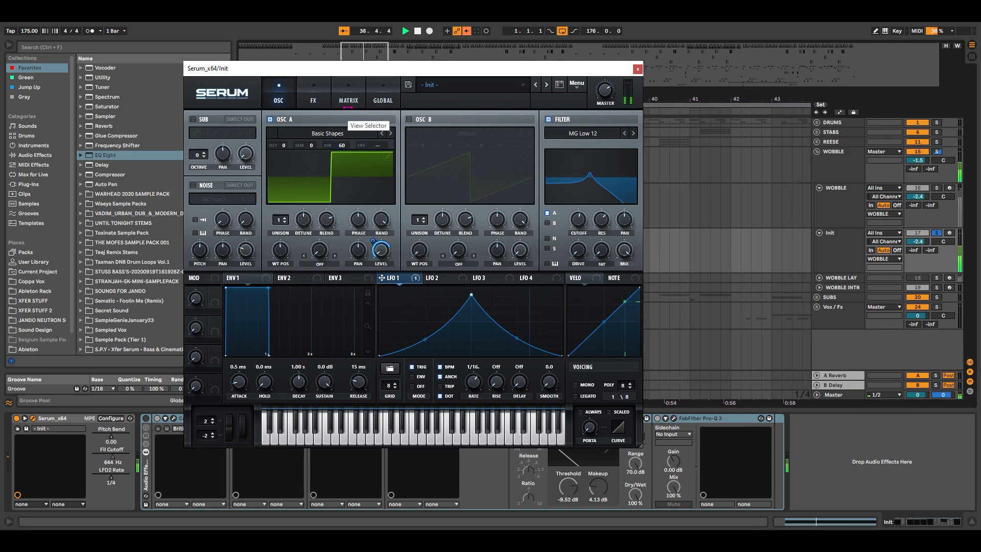
key(space)
Enable Serum's distortion, chorus and compressor effects and arrange them in that order at the start of the effects chain.
click(313, 97)
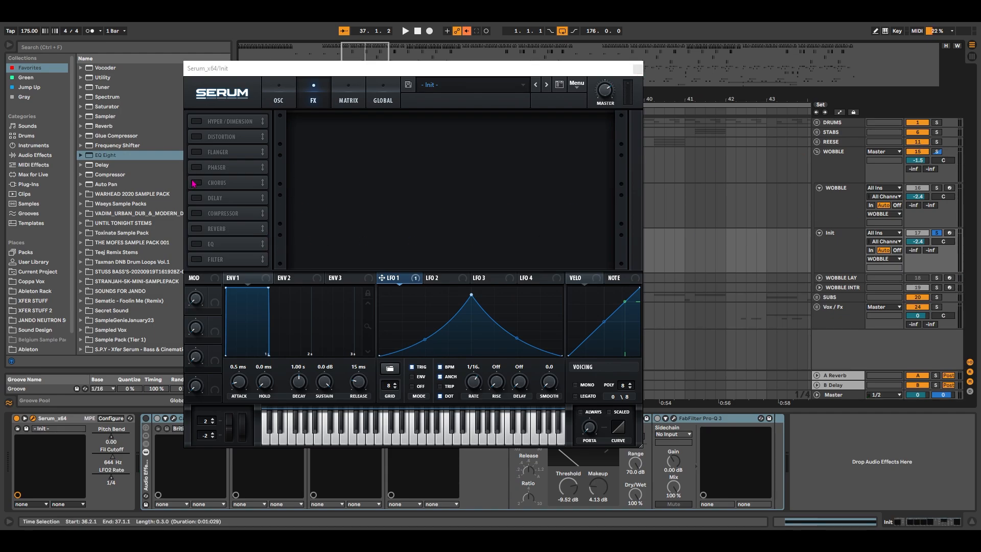
click(197, 122)
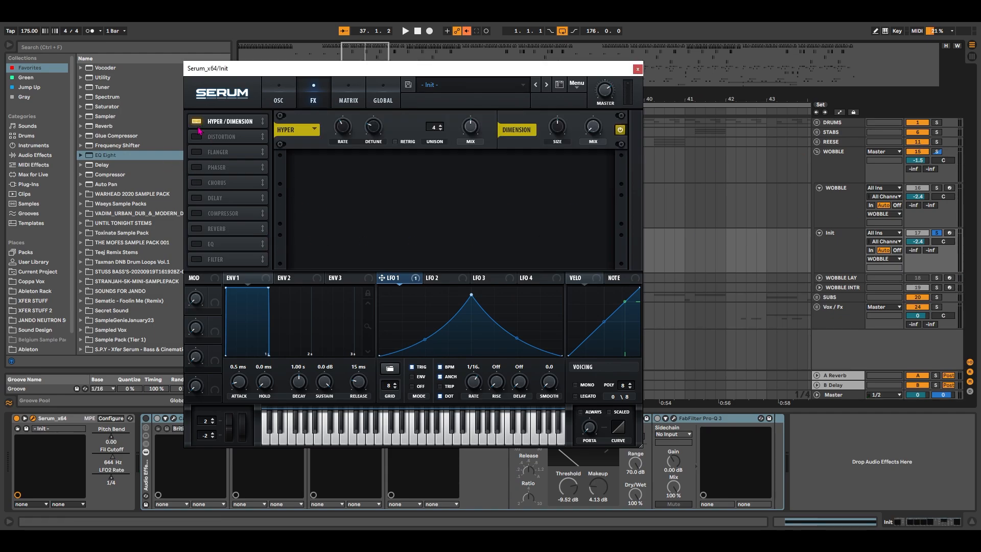
click(197, 137)
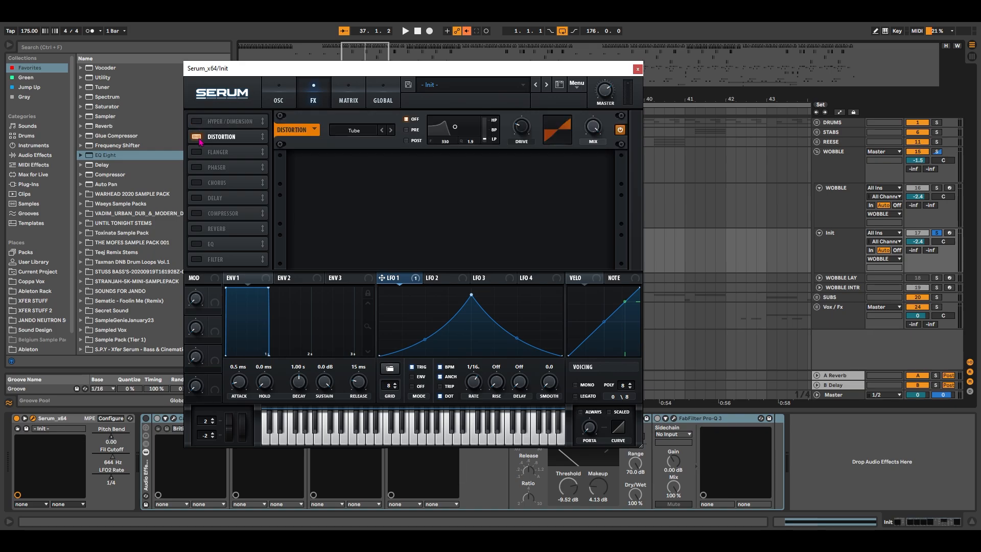
click(196, 182)
click(197, 213)
drag(230, 139, 230, 123)
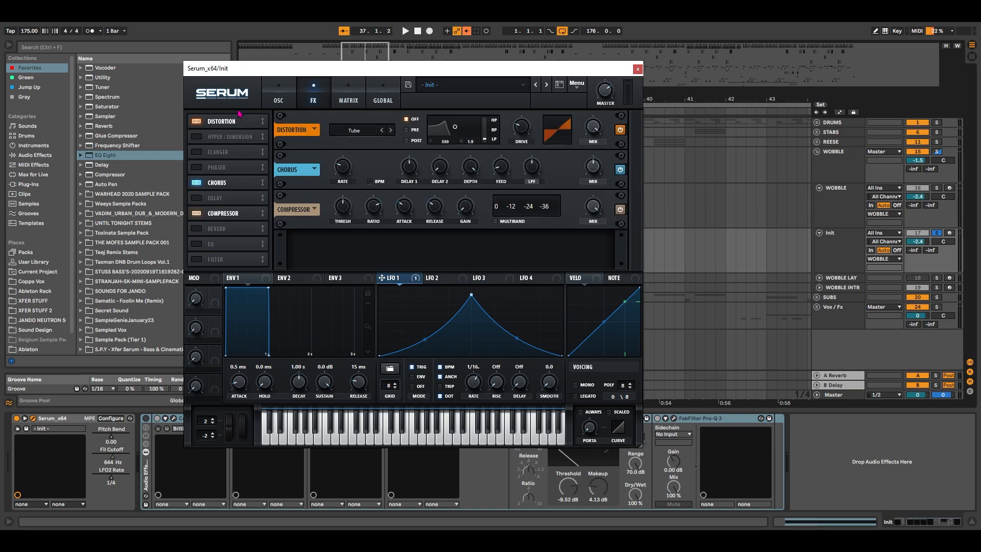
drag(236, 187, 238, 141)
drag(237, 137, 237, 140)
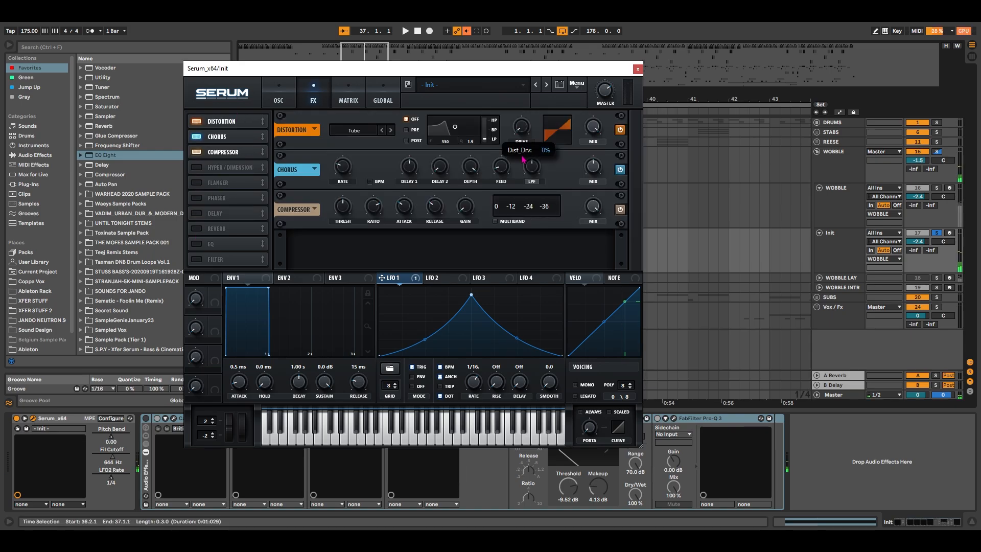
Adjust the distortion's drive and the chorus's rate and low-pass filter.
drag(520, 153, 522, 137)
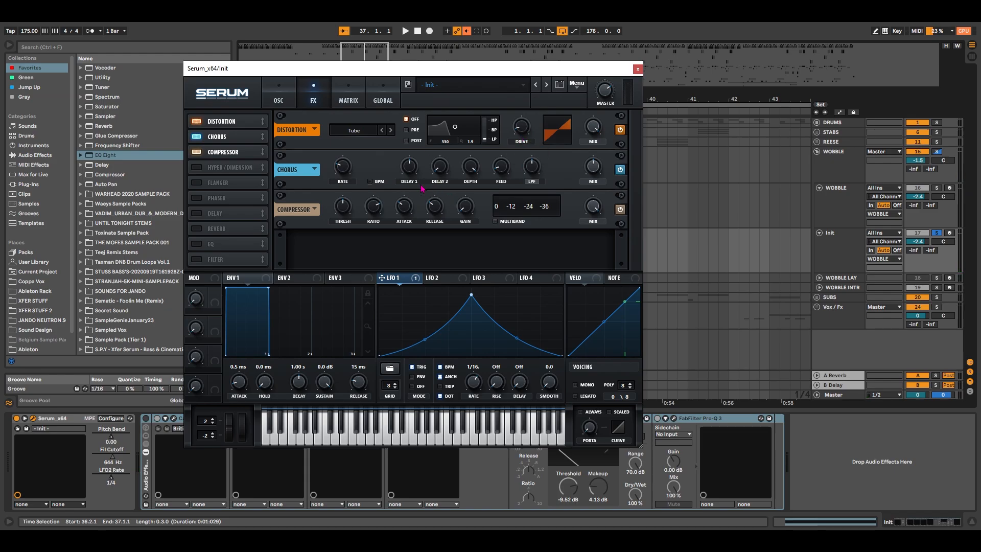
drag(339, 169, 339, 177)
drag(343, 250, 342, 246)
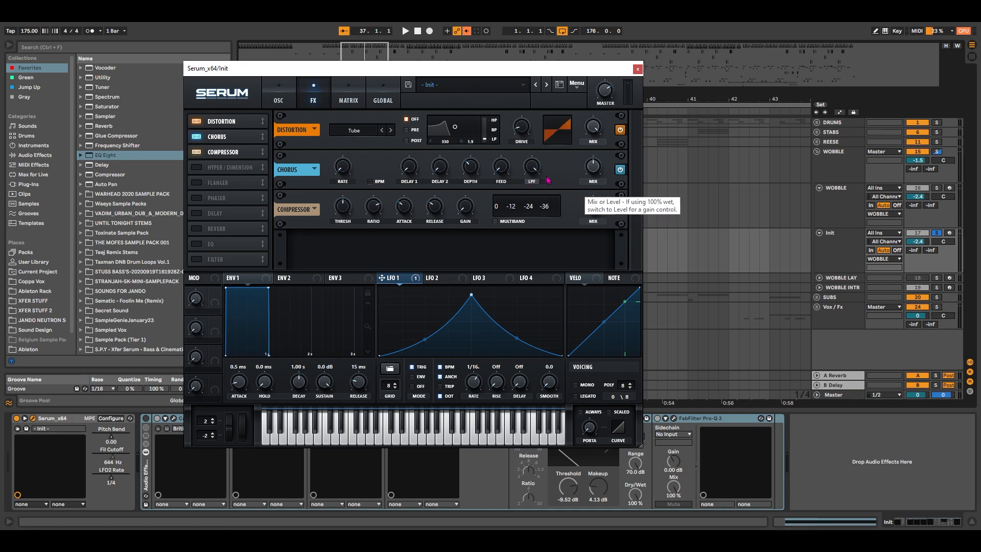
Switch the compressor to multiband, raise its gain to about 13.1 dB and audition the clip.
mouse_move(597, 189)
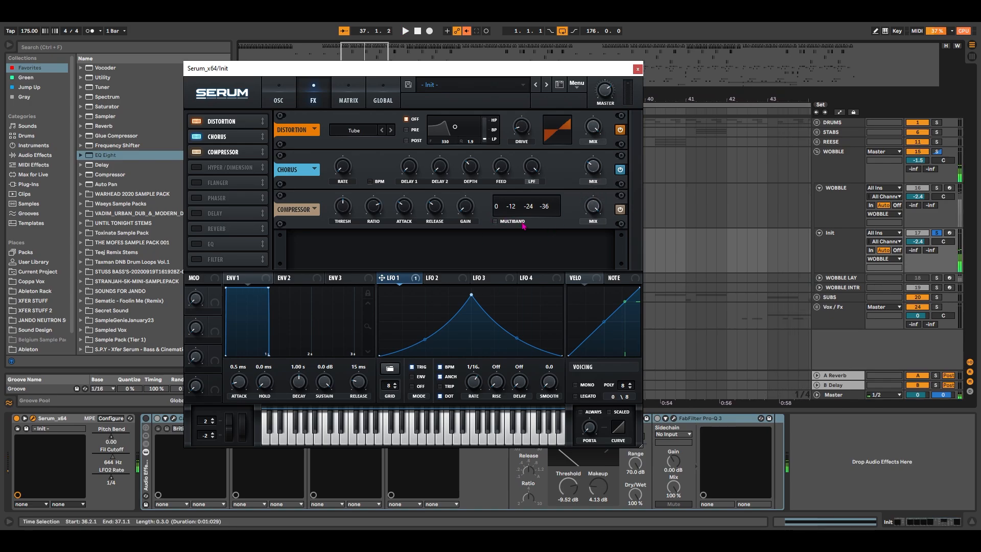
click(495, 221)
drag(466, 189, 468, 183)
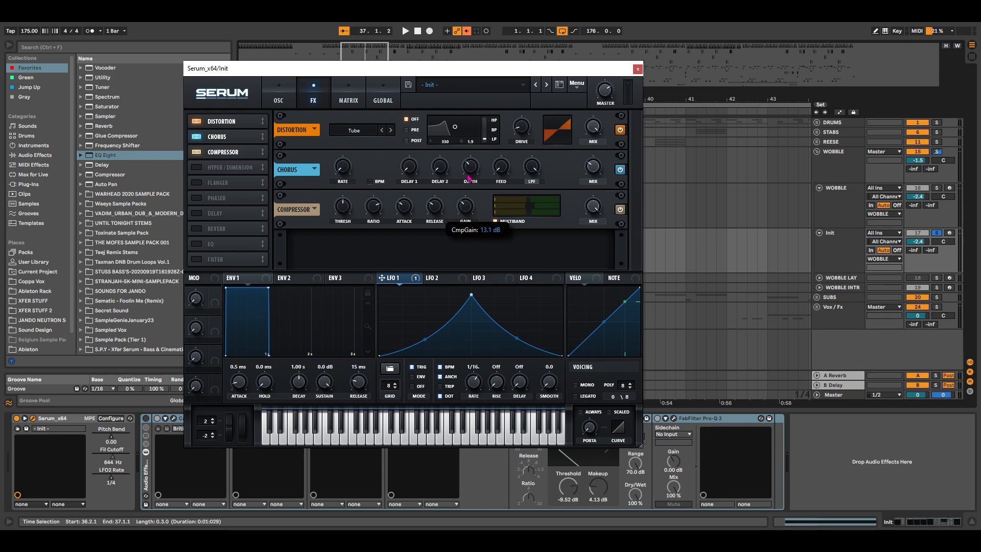
key(space)
key(space)
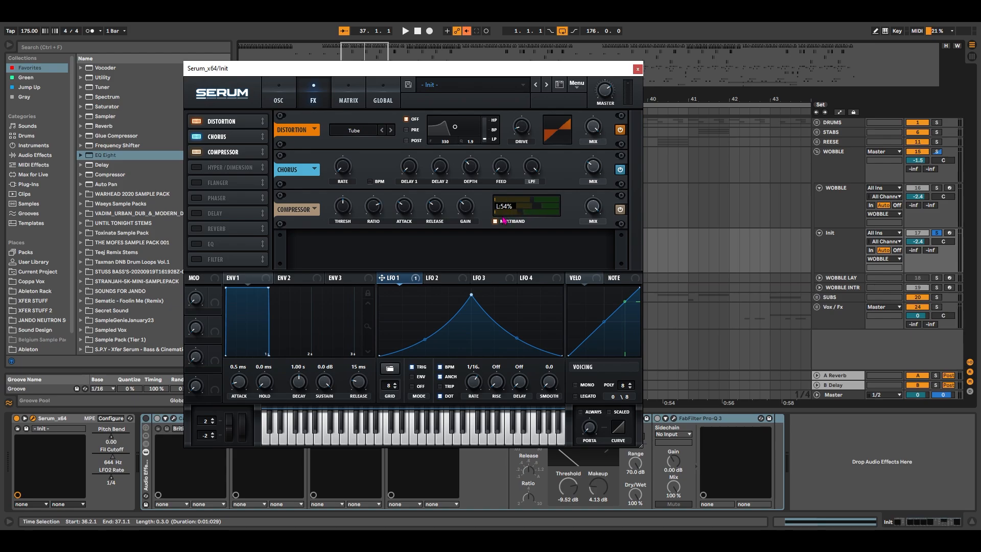
key(space)
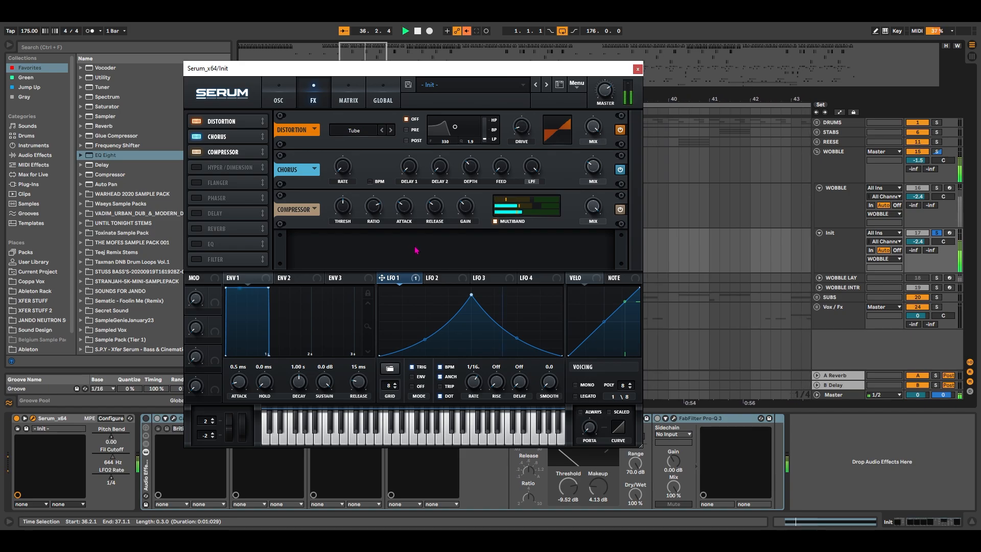
key(space)
Show the arrangement's automation and remove the additional automation lanes from the Init track.
click(279, 97)
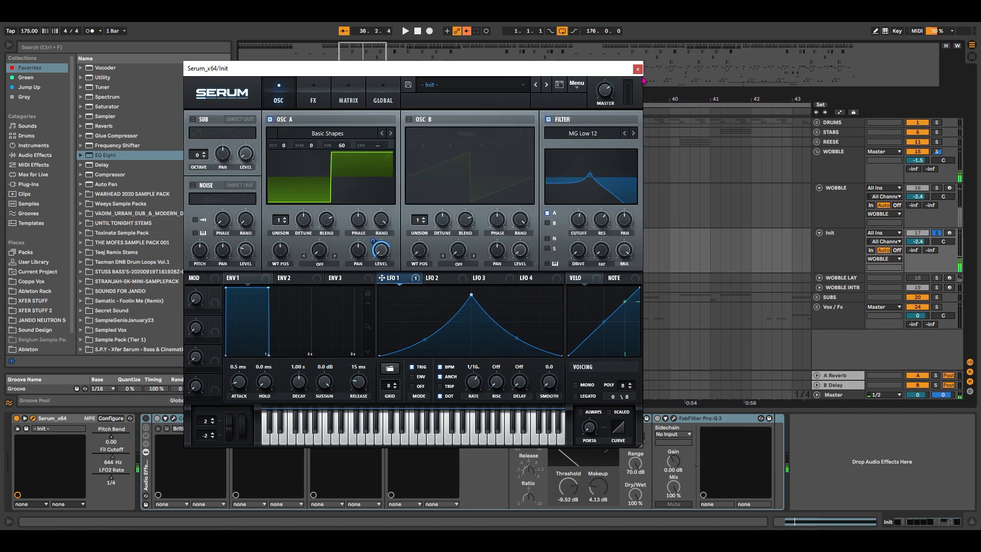
drag(483, 71, 446, 62)
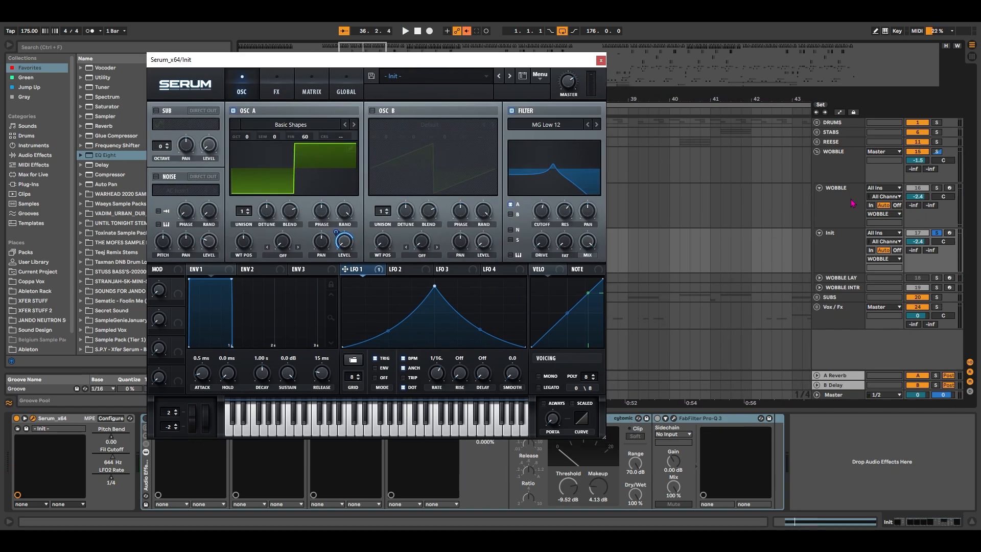
click(32, 418)
key(a)
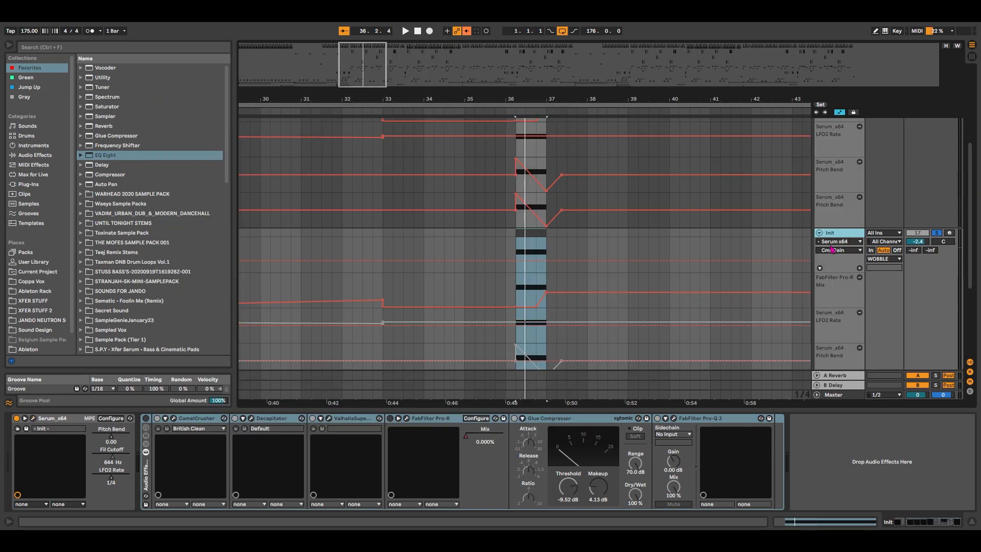
scroll(618, 300, down, 3)
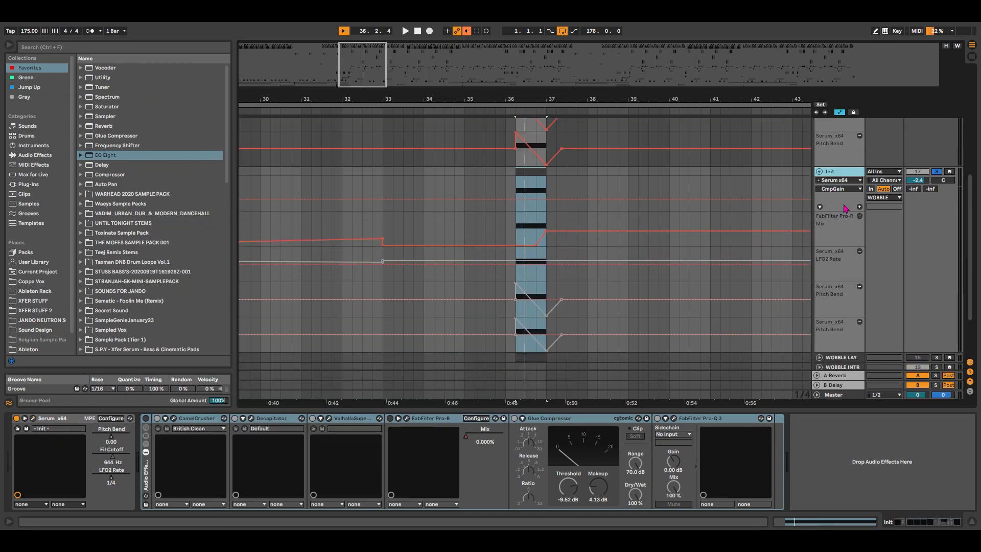
right_click(845, 206)
click(864, 238)
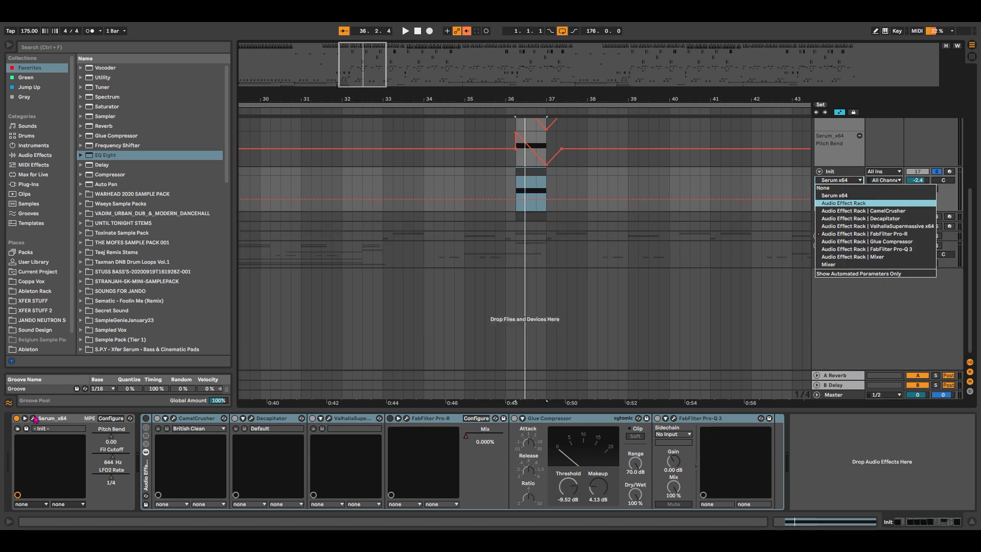
Nudge Serum's pitch wheel on the Init track so that its automation lane shows the Pitch Bend parameter.
click(33, 418)
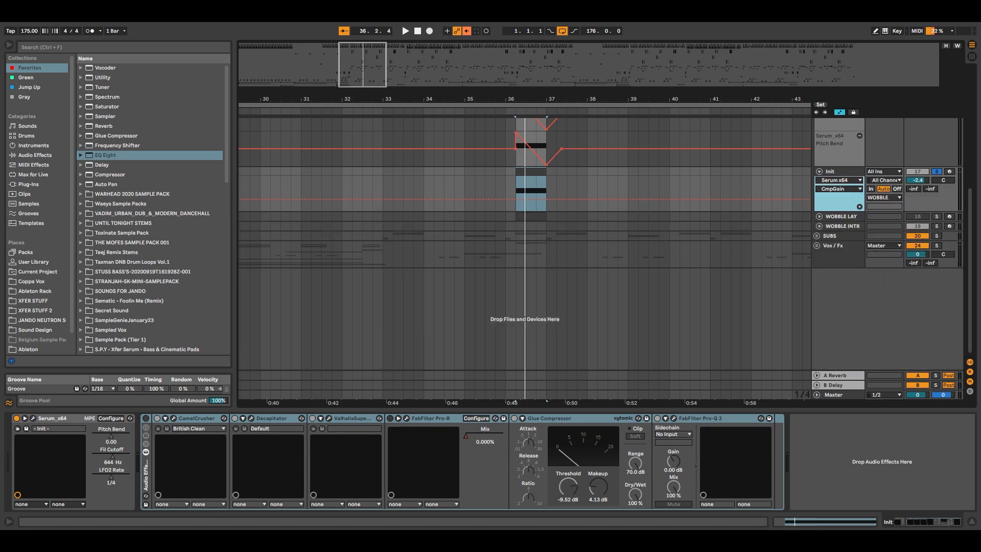
click(607, 182)
key(a)
click(532, 225)
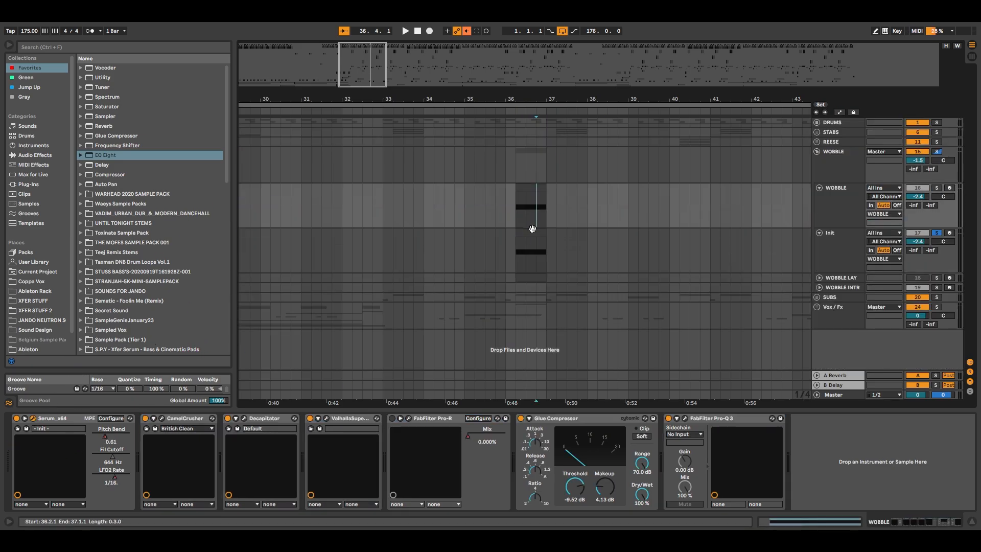
click(532, 233)
click(33, 418)
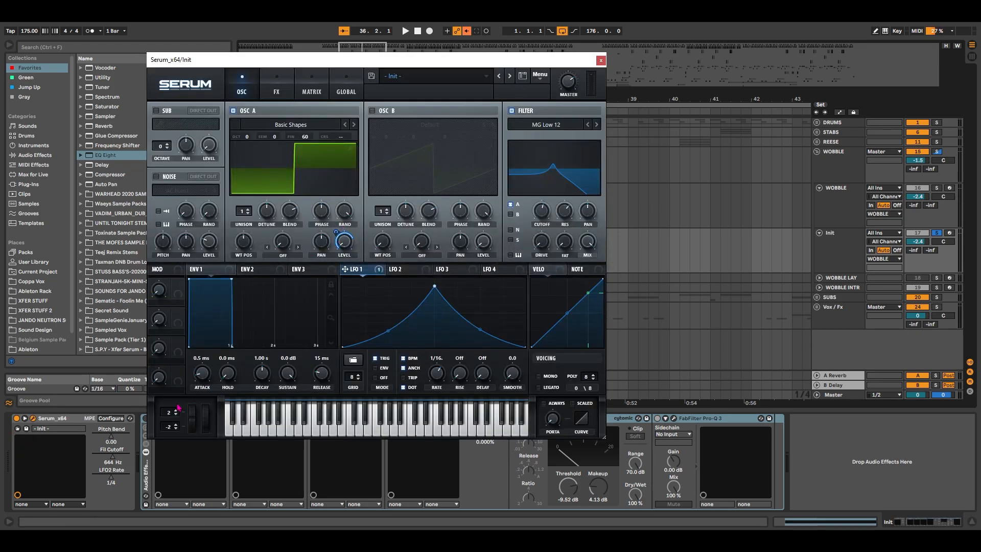
mouse_move(178, 407)
mouse_down()
mouse_move(177, 386)
mouse_move(189, 414)
mouse_up()
click(601, 60)
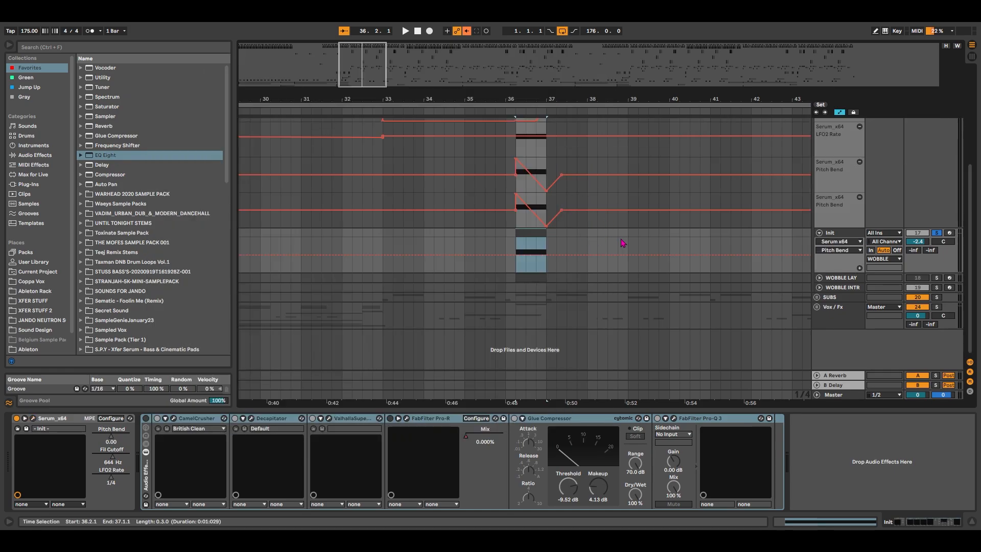
Draw a Pitch Bend ramp falling from 1.00 at the Init clip's start to the minimum at its end, and play it.
scroll(623, 244, up, 2)
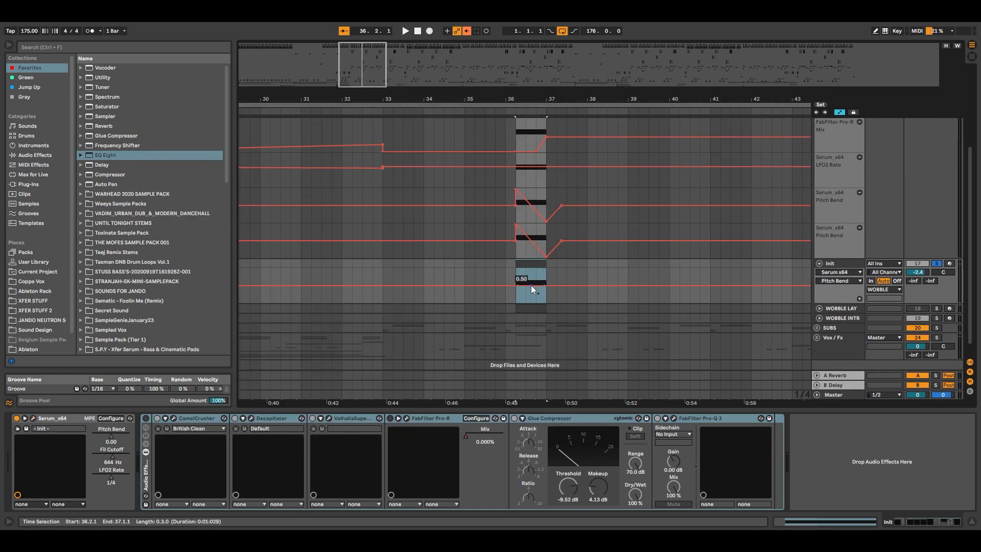
drag(532, 285, 546, 303)
click(516, 296)
key(space)
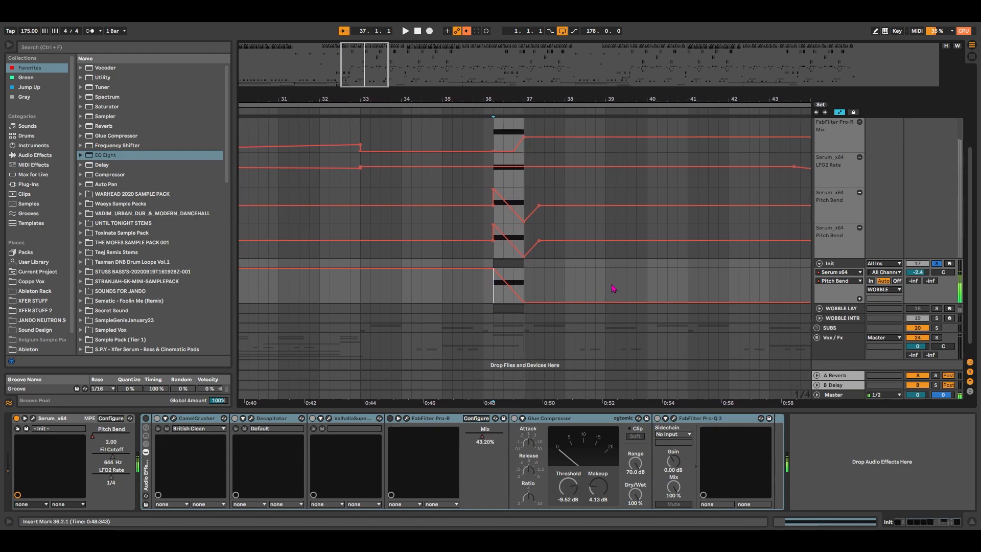
Replay the Init clip to check how the falling pitch bend sounds.
key(a)
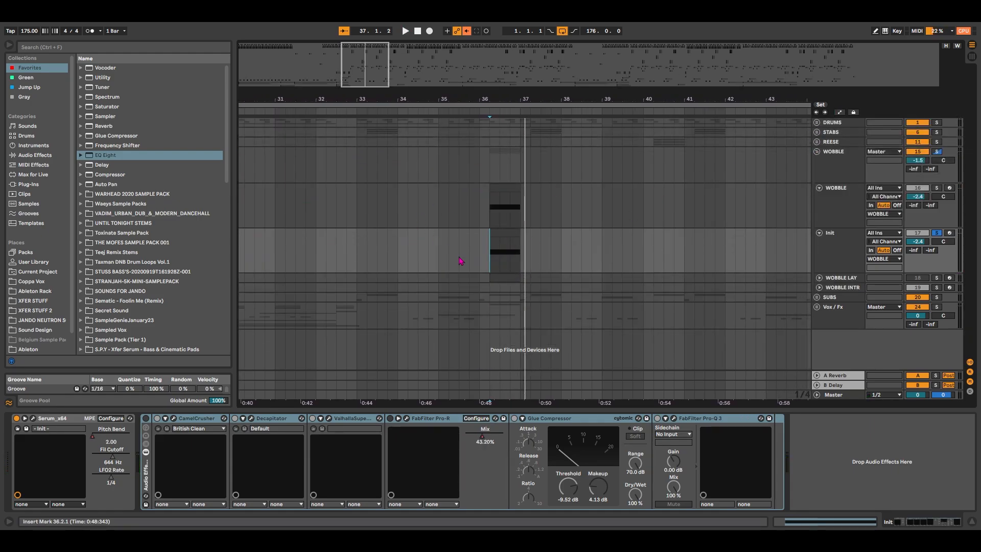
key(a)
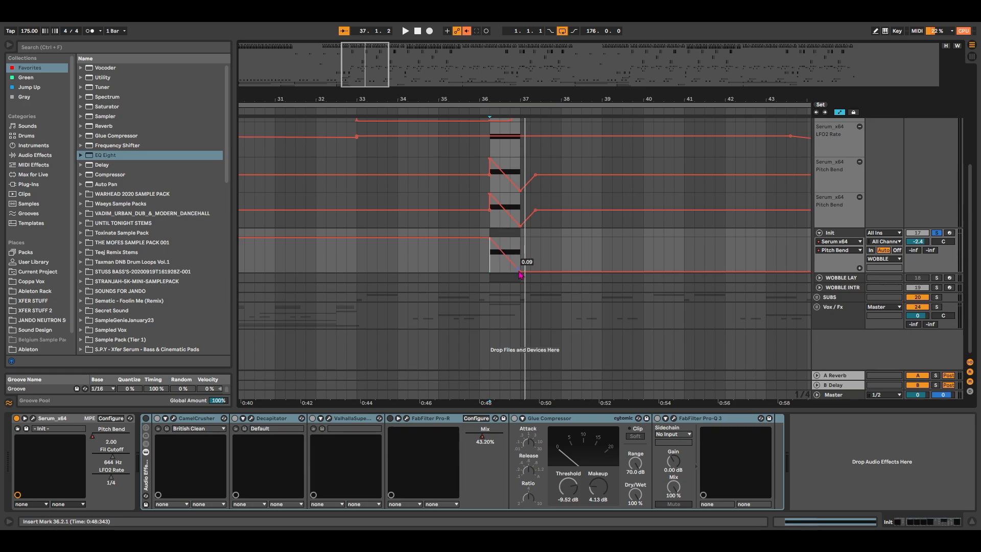
key(space)
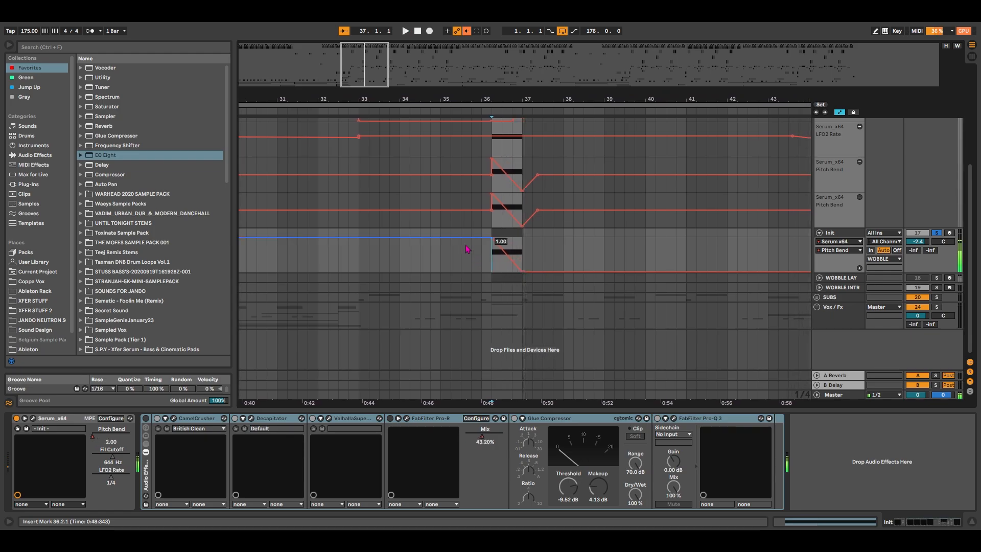
key(space)
key(a)
Activate the Init track's Audio Effect Rack and delete FabFilter Pro-R from it.
click(146, 418)
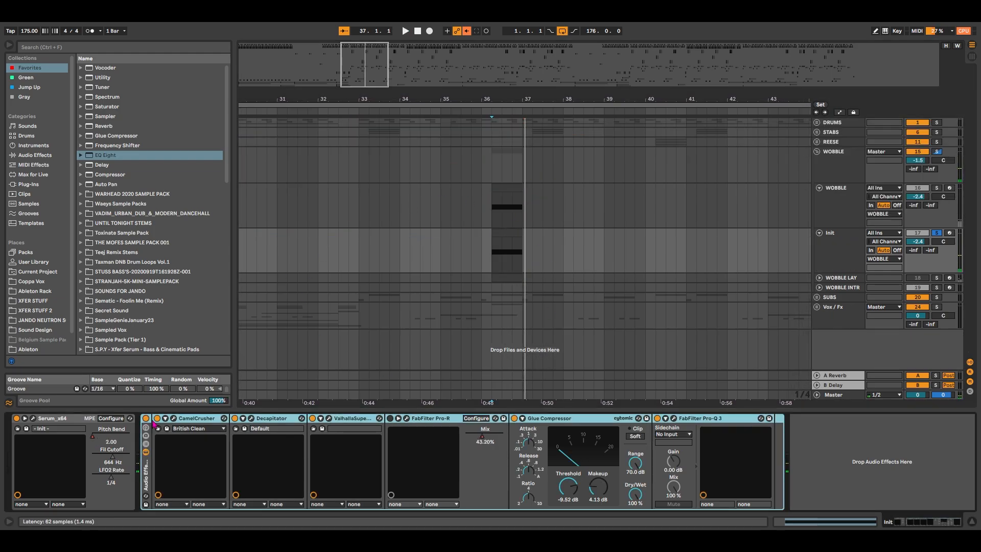
click(394, 429)
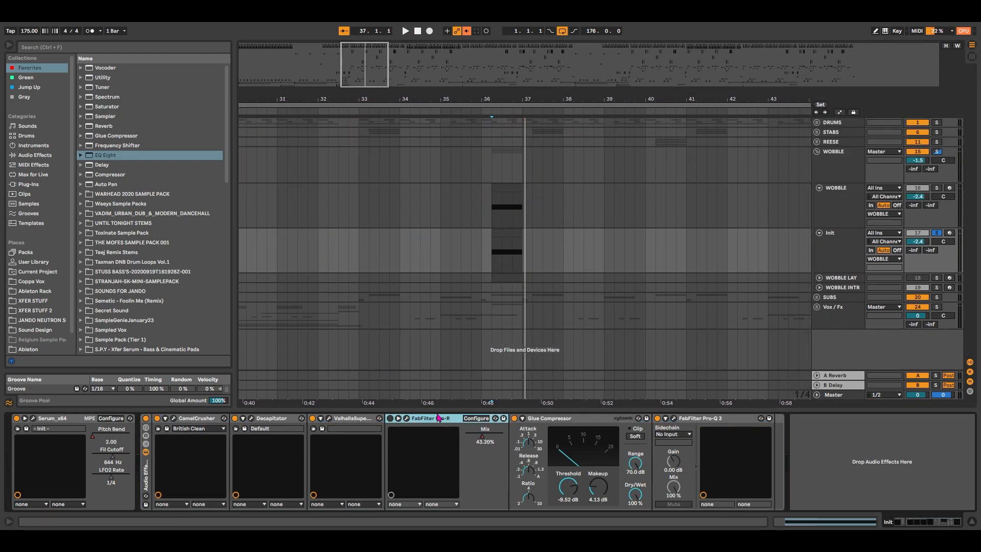
key(Delete)
Open CamelCrusher, Decapitator, ValhallaSupermassive and FabFilter Pro-Q 3 from the Init track's effect rack to examine their settings.
click(174, 418)
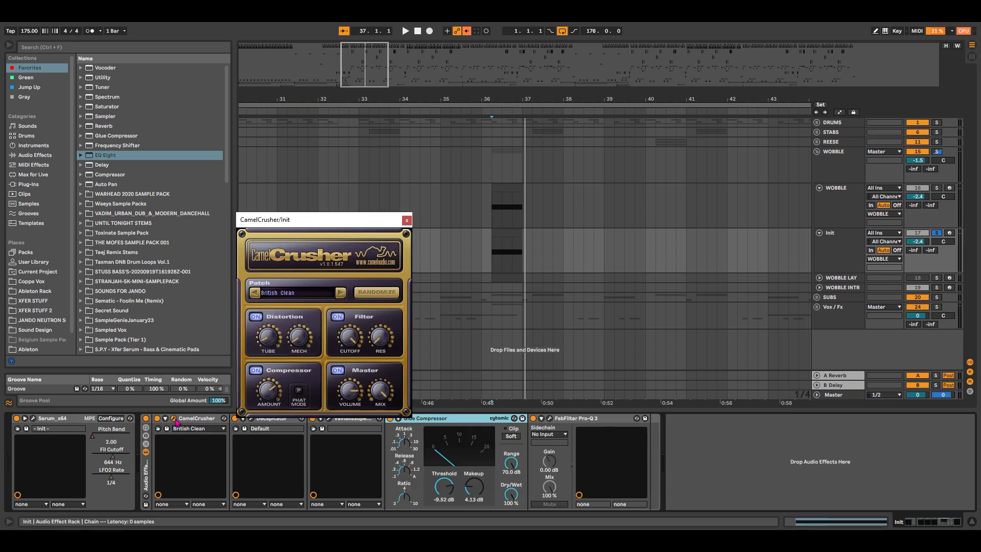
drag(313, 223, 182, 97)
click(251, 418)
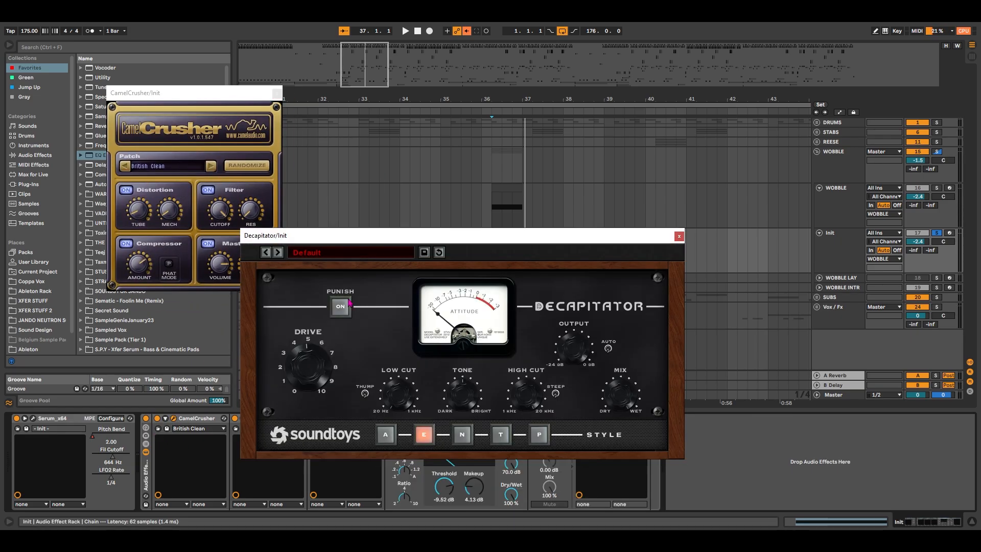
drag(368, 232, 484, 72)
click(329, 418)
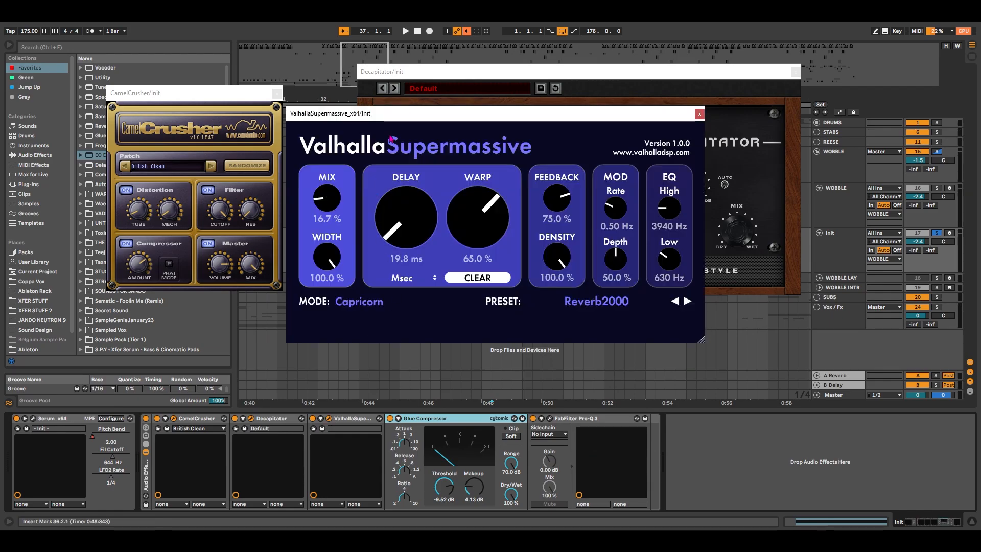
drag(386, 112, 244, 60)
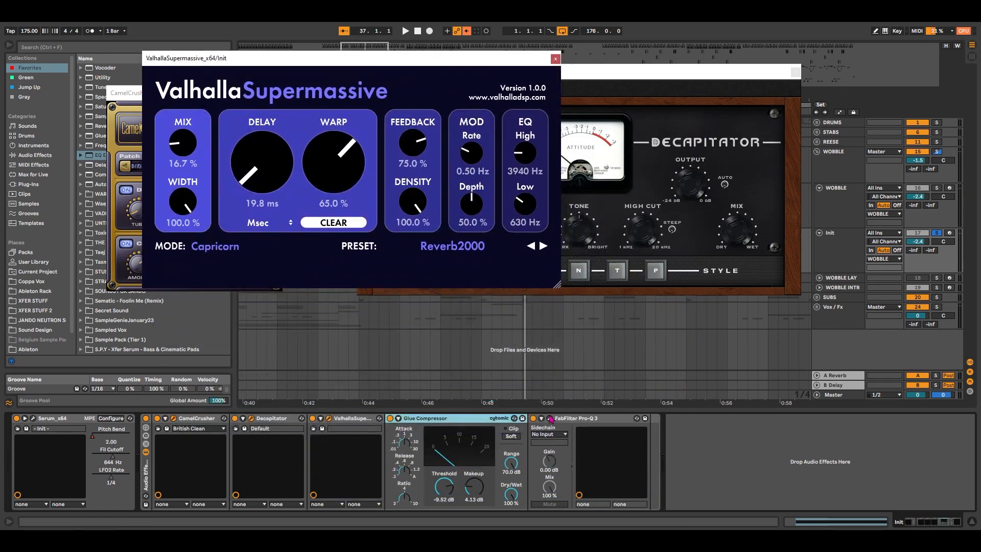
click(595, 418)
mouse_move(337, 305)
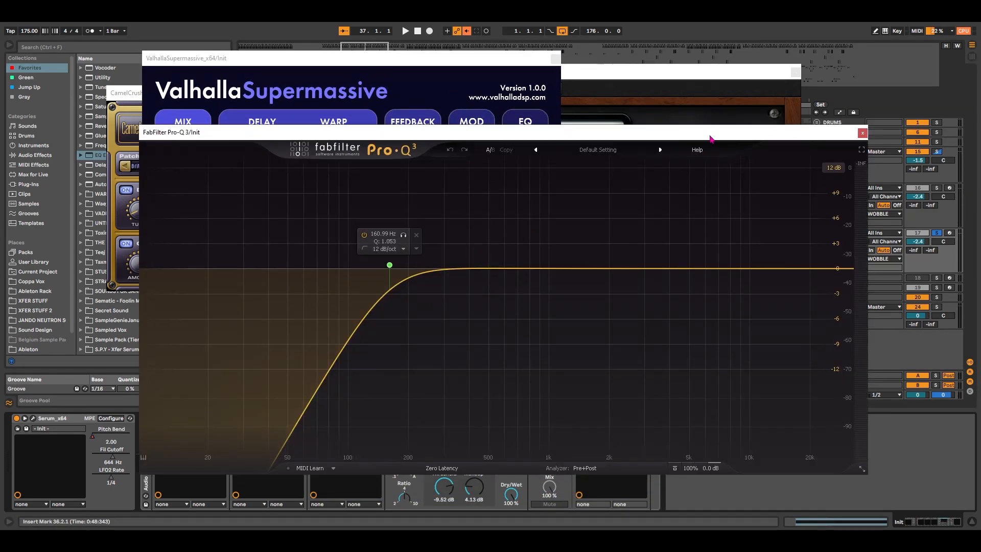
Close the FabFilter Pro-Q 3, ValhallaSupermassive, Decapitator and CamelCrusher windows.
click(863, 132)
click(555, 58)
click(796, 71)
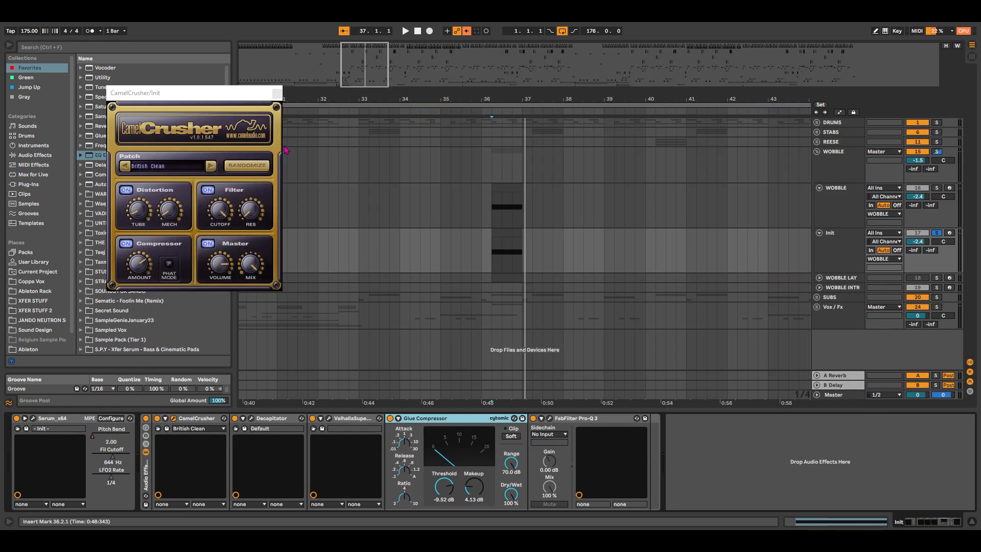
click(277, 93)
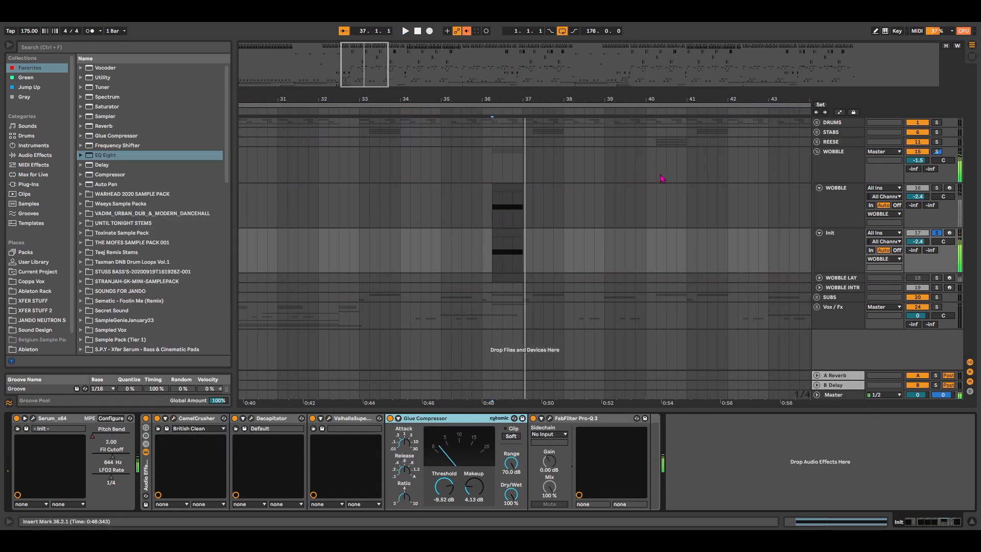
Check the Pitch Bend automation lanes in the arrangement, hide them again and take the Init track off solo.
key(a)
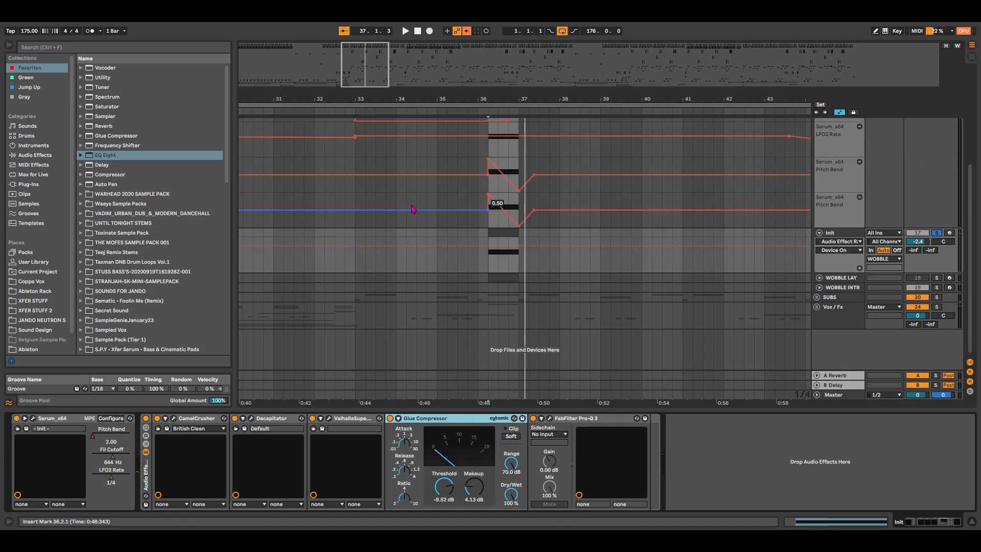
key(a)
click(936, 232)
Collapse the Init and WOBBLE tracks, fold the WOBBLE group and show a wider range of the arrangement.
scroll(543, 191, down, 4)
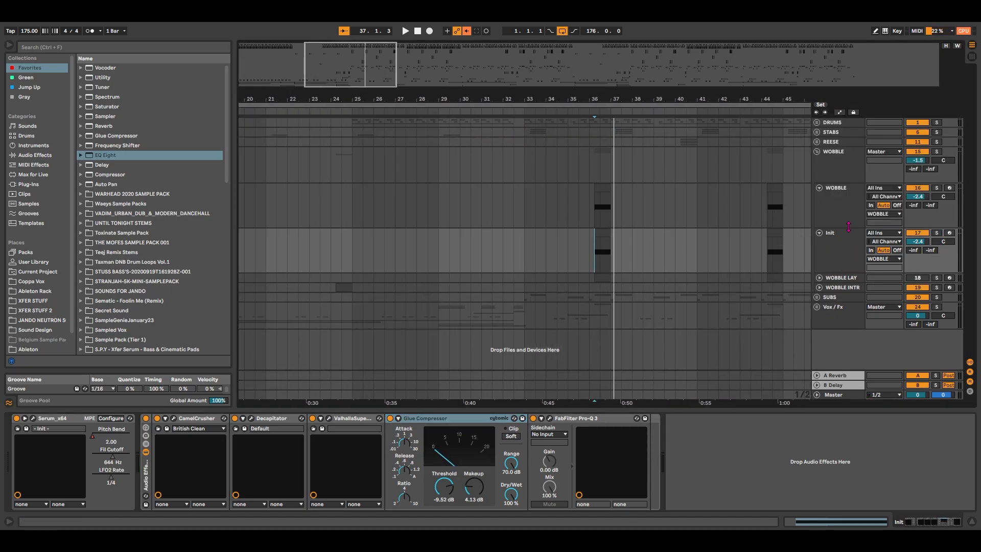
click(819, 232)
click(820, 187)
click(819, 152)
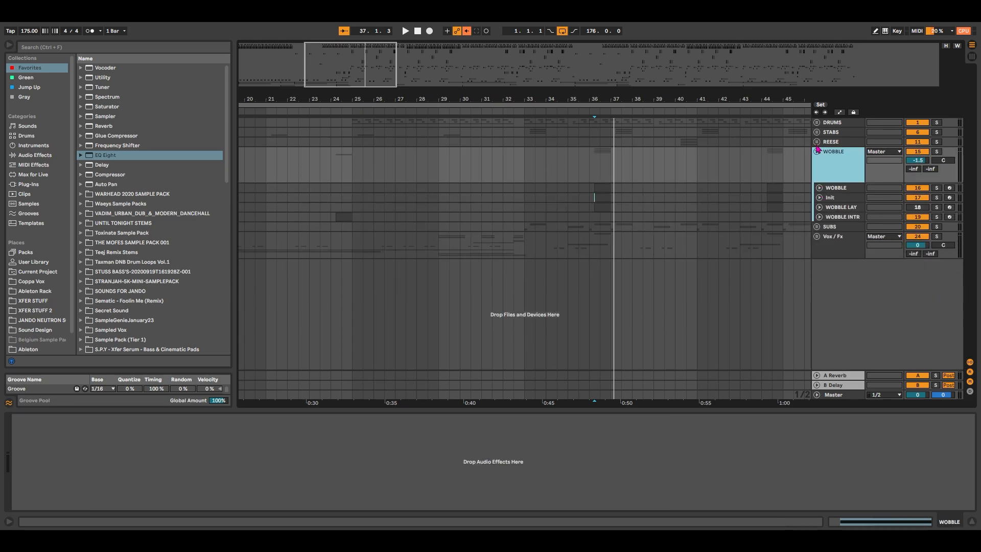
click(819, 143)
click(817, 152)
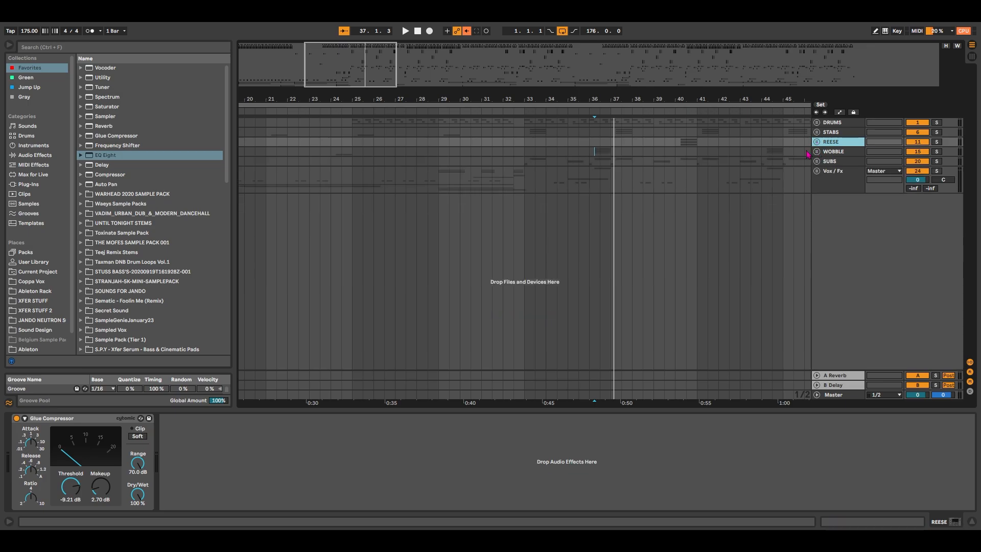
drag(332, 69, 332, 53)
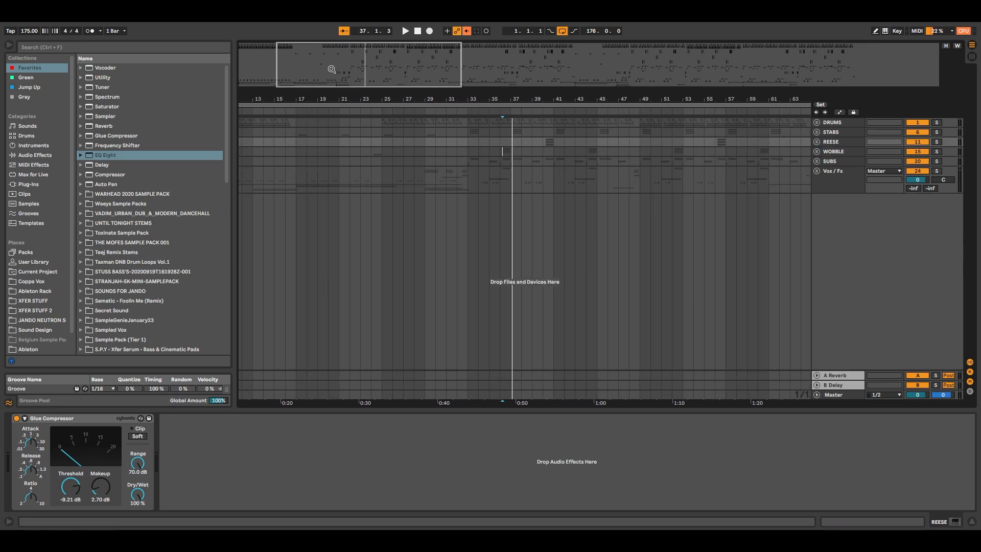